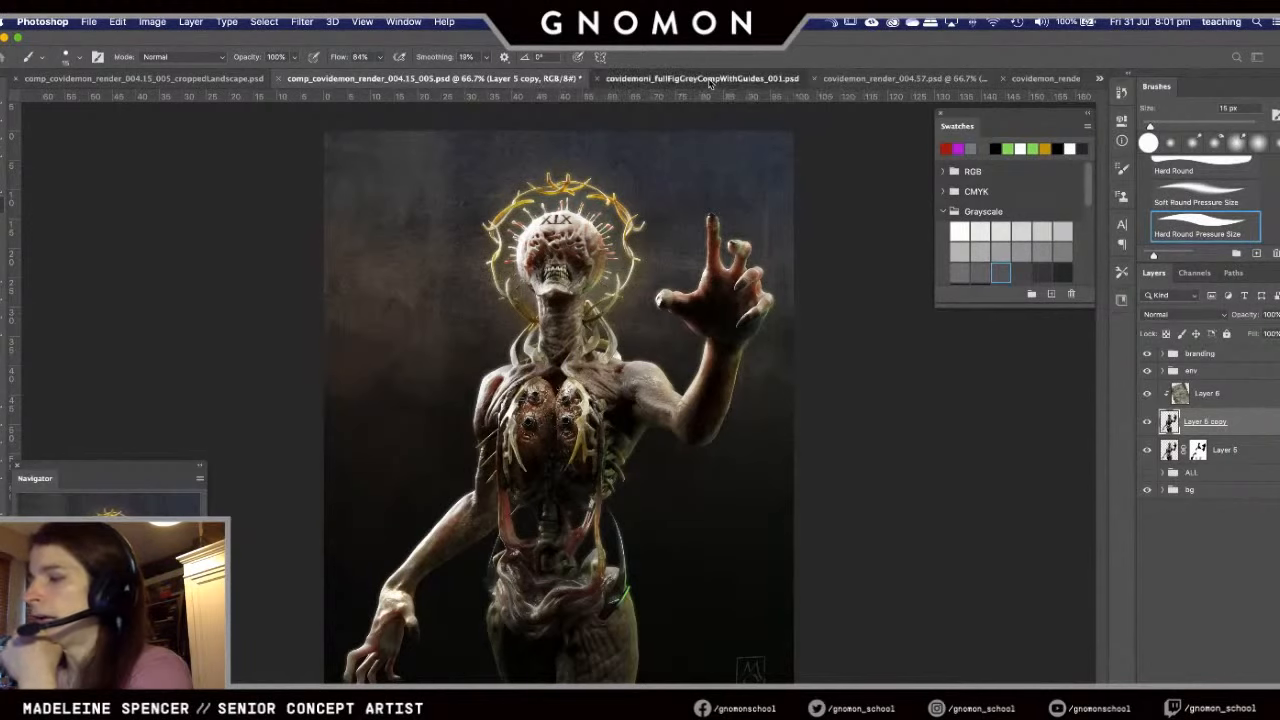
- Bring up the covidemoni_fullFigGreyCompWithGuides_001.psd document with the grey full-figure render
left_click(709, 79)
left_click(406, 80)
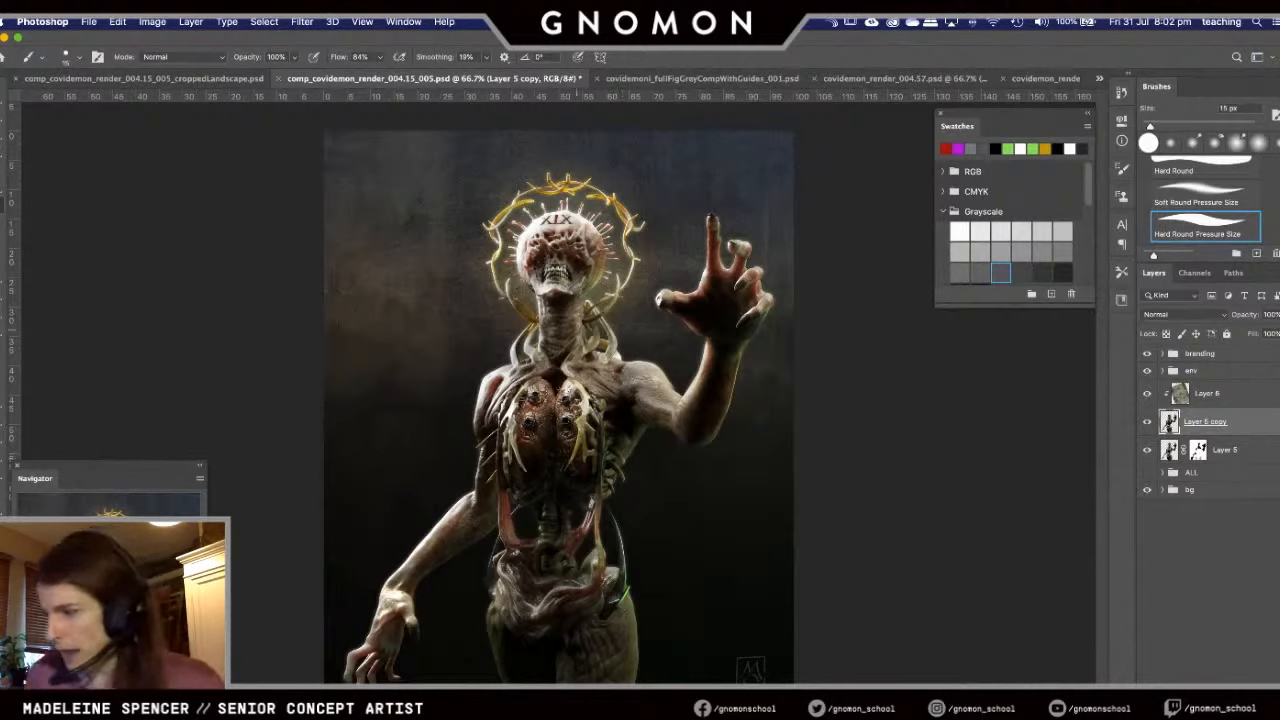
left_click(715, 79)
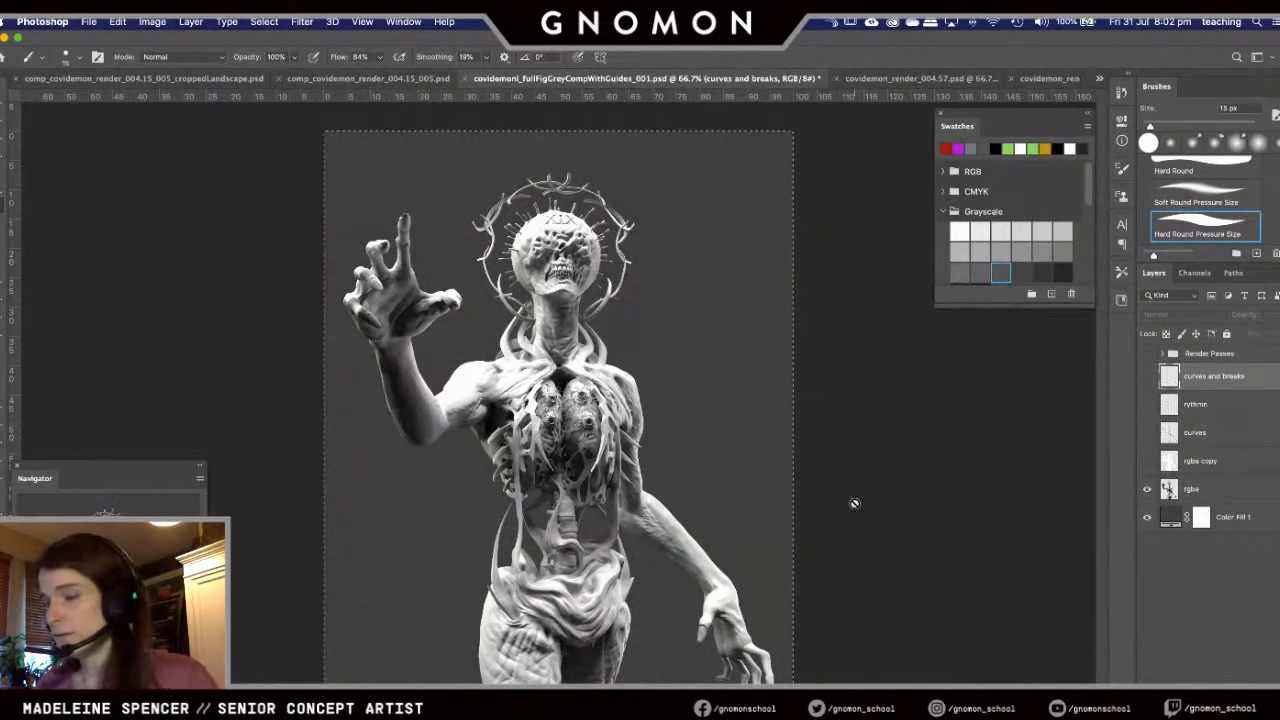
- Flip the canvas horizontally back and forth to compare how the figure's pose reads in each direction
key("alt+super+i")
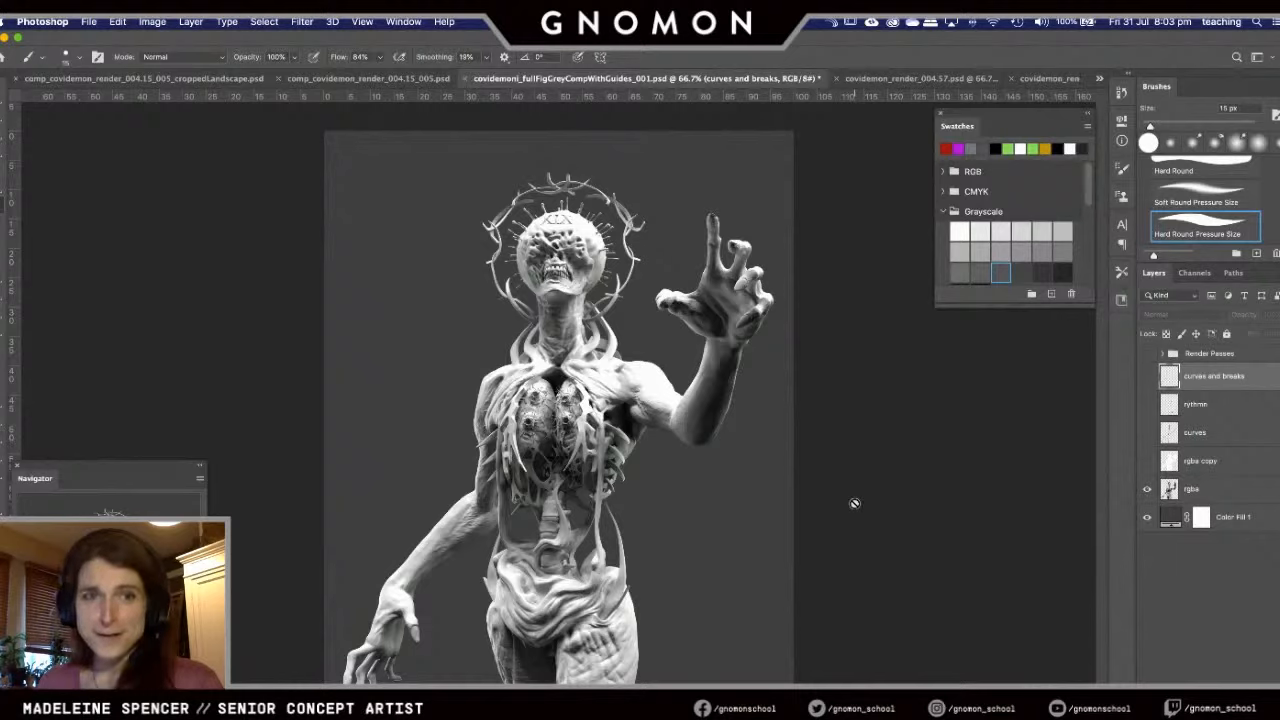
key("alt+super+i")
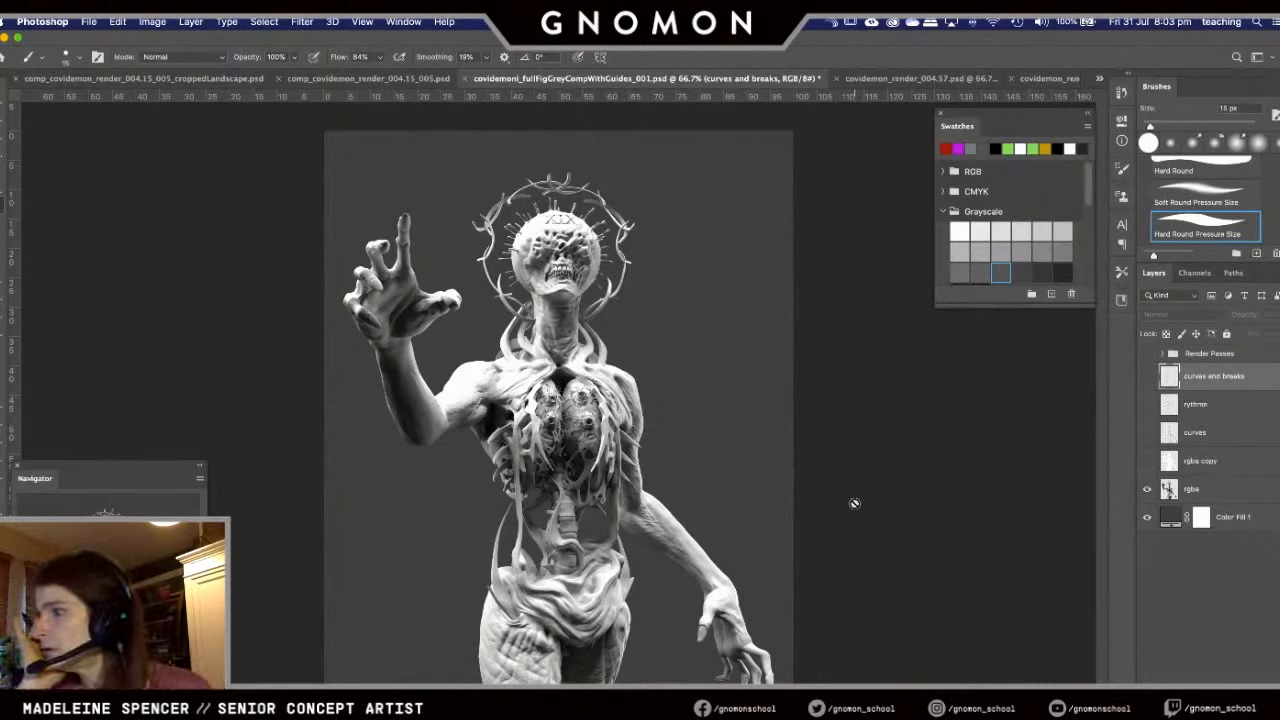
key("super+shift+h")
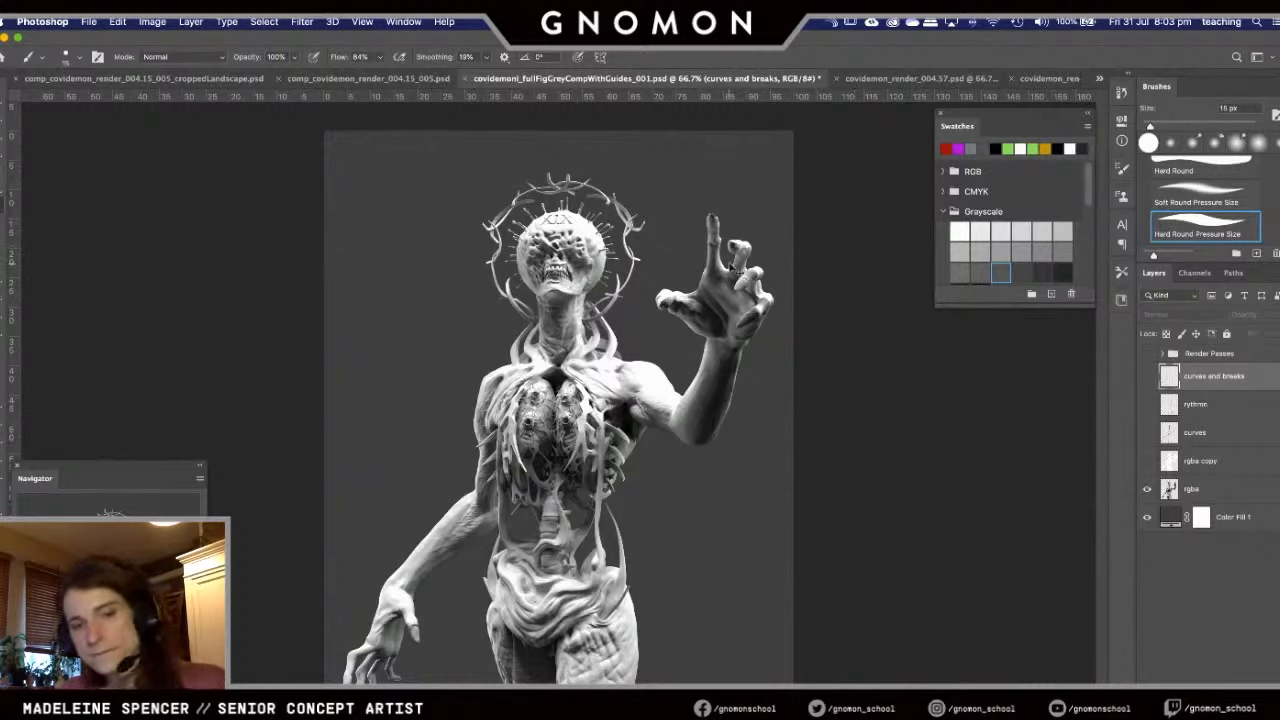
key("alt+super+i")
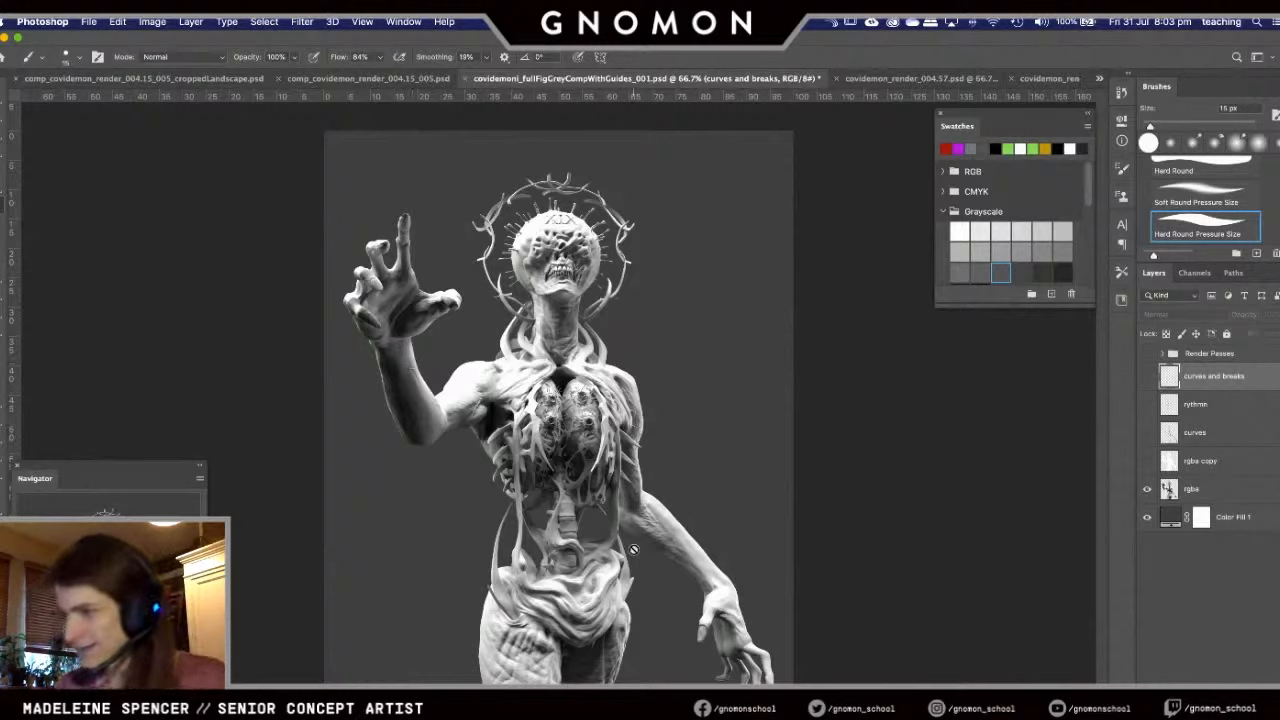
key("alt+super+i")
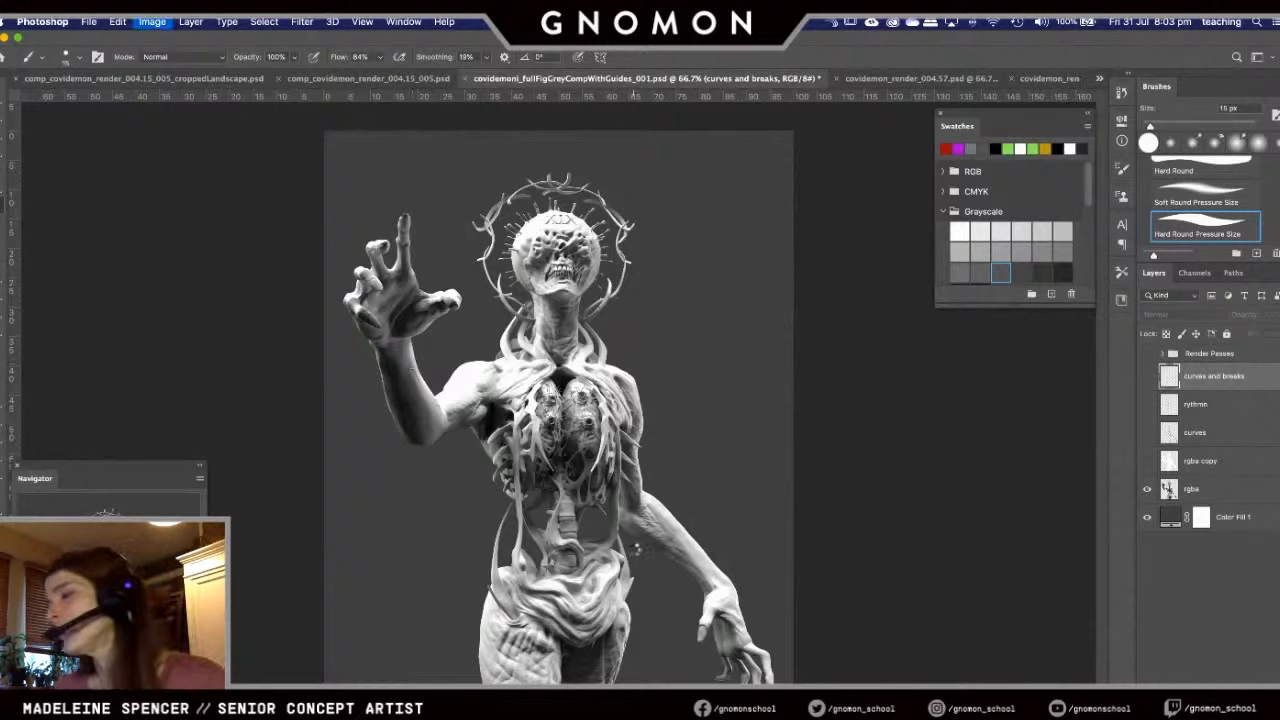
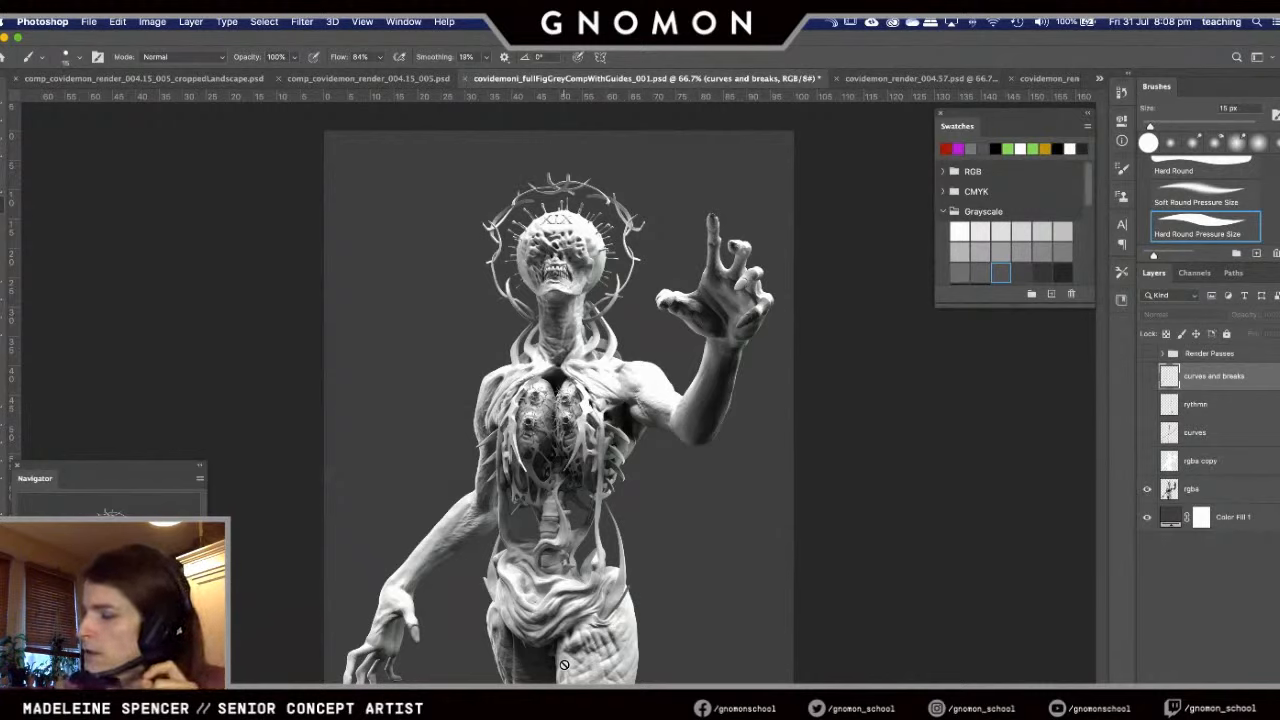
- Review the rgba copy silhouette, then swap the curves guides for the rythmn guides on a horizontally flipped canvas
left_click(1147, 461)
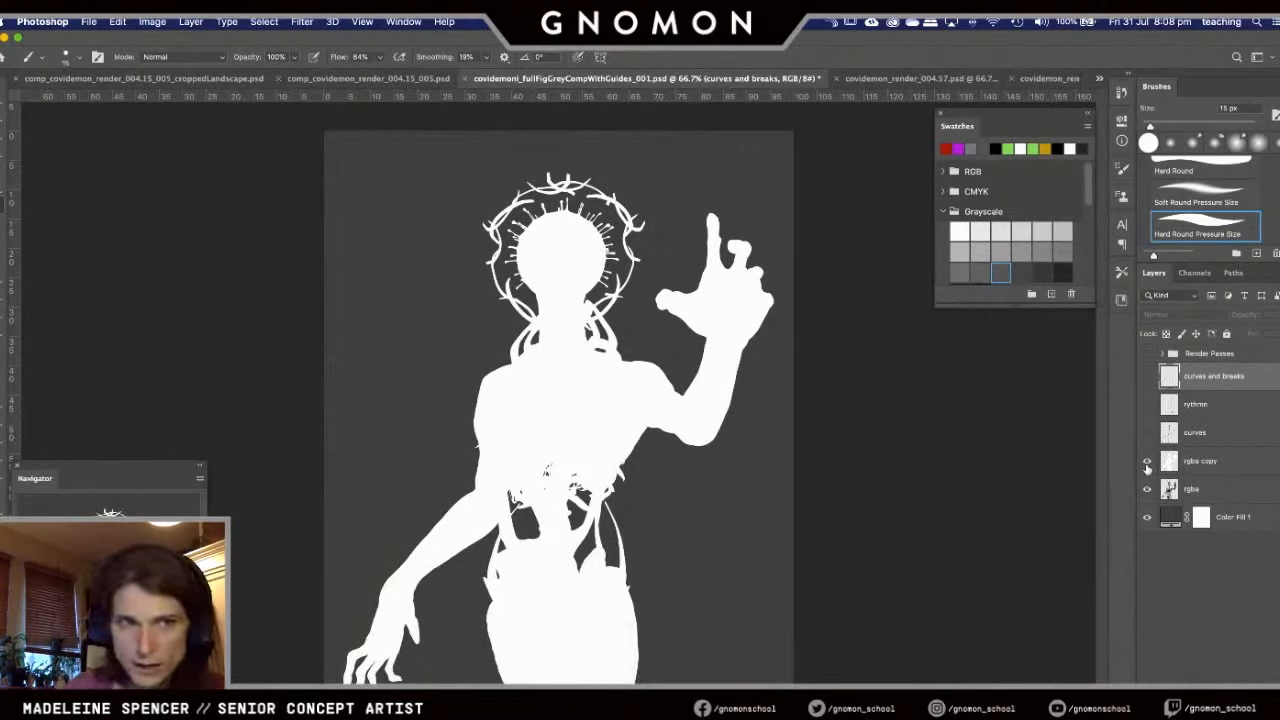
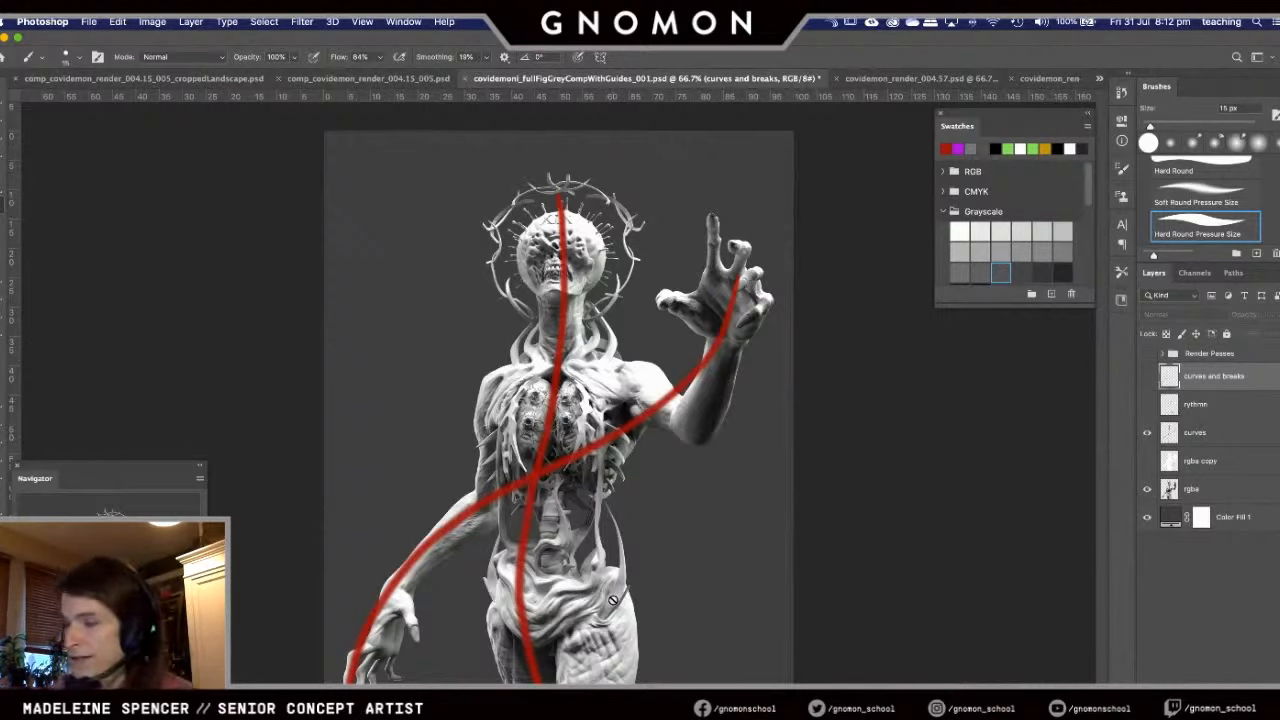
left_click(1147, 432)
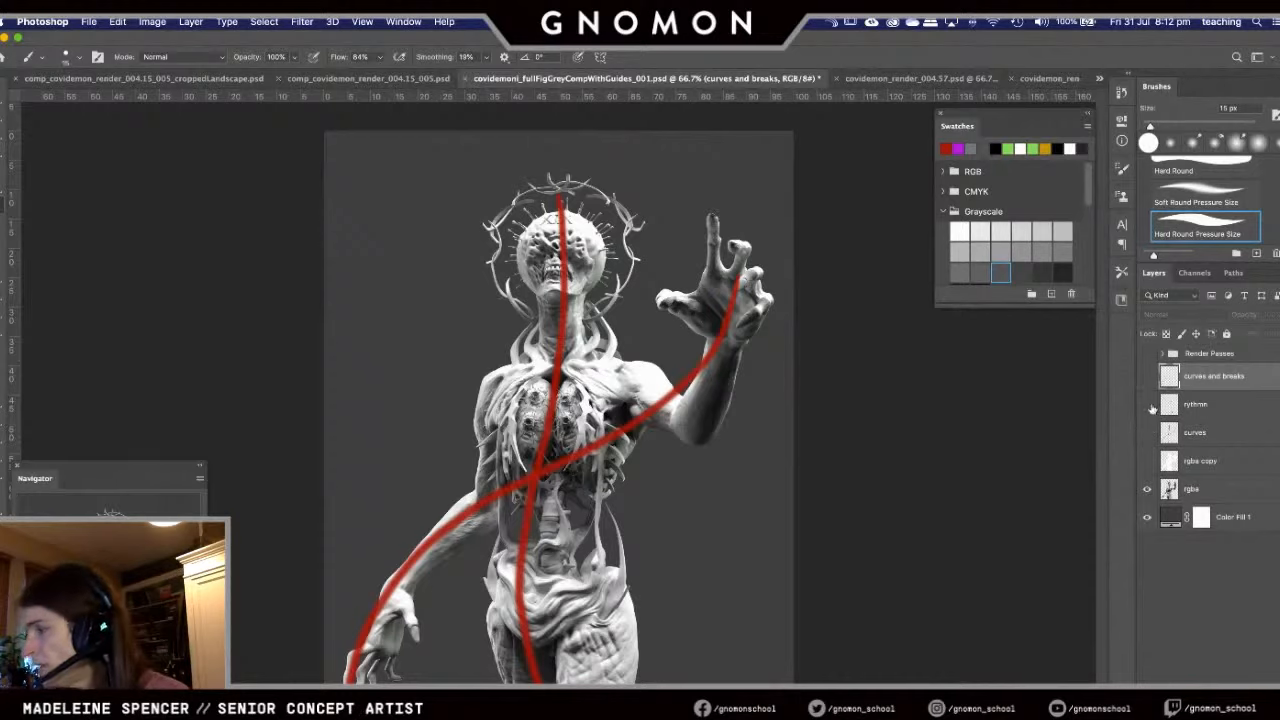
left_click(1147, 405)
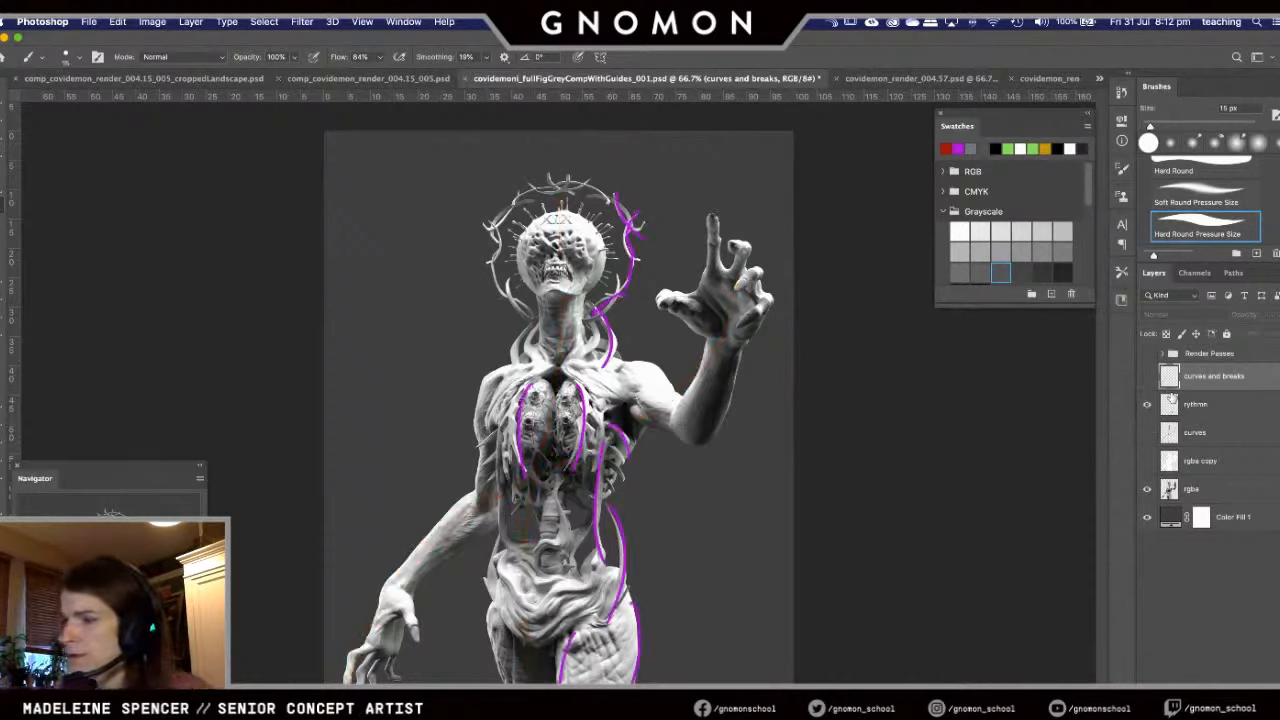
key("super+alt+i")
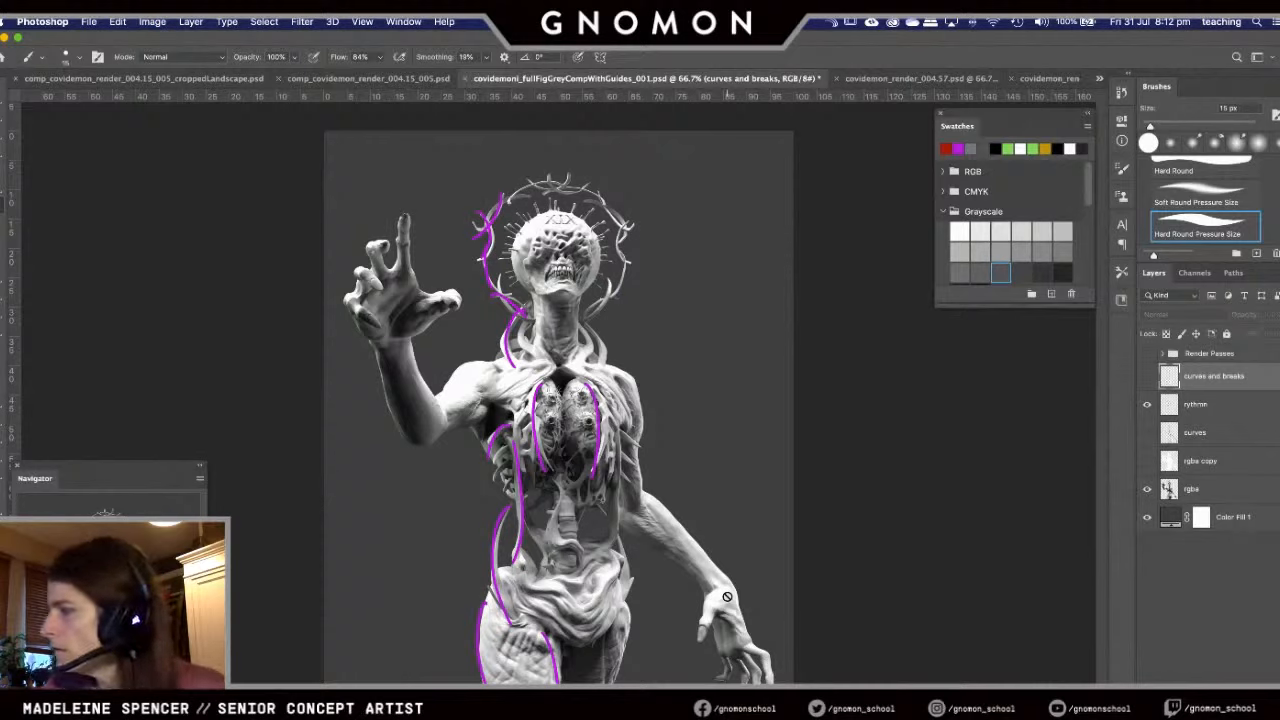
- Hide the rythmn layer and paint magenta zigzagging curves on a new layer, from the halo down the torso to the thigh
left_click(960, 148)
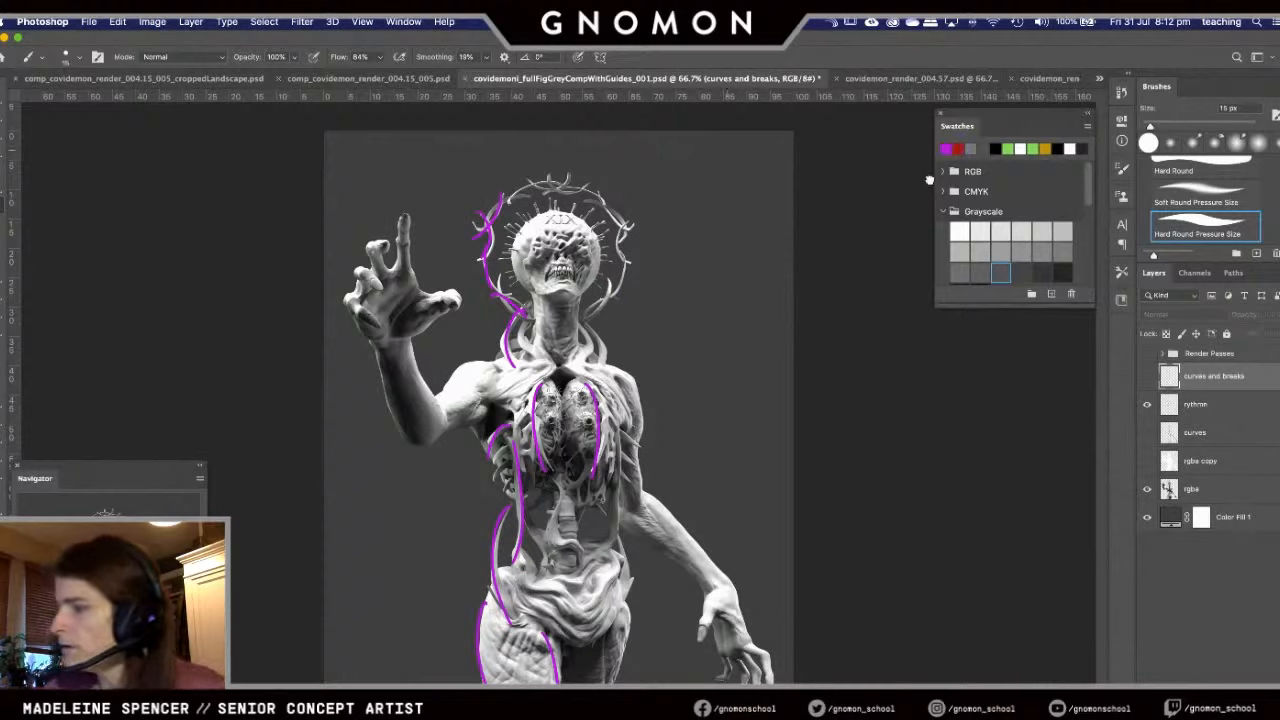
left_click(1225, 403)
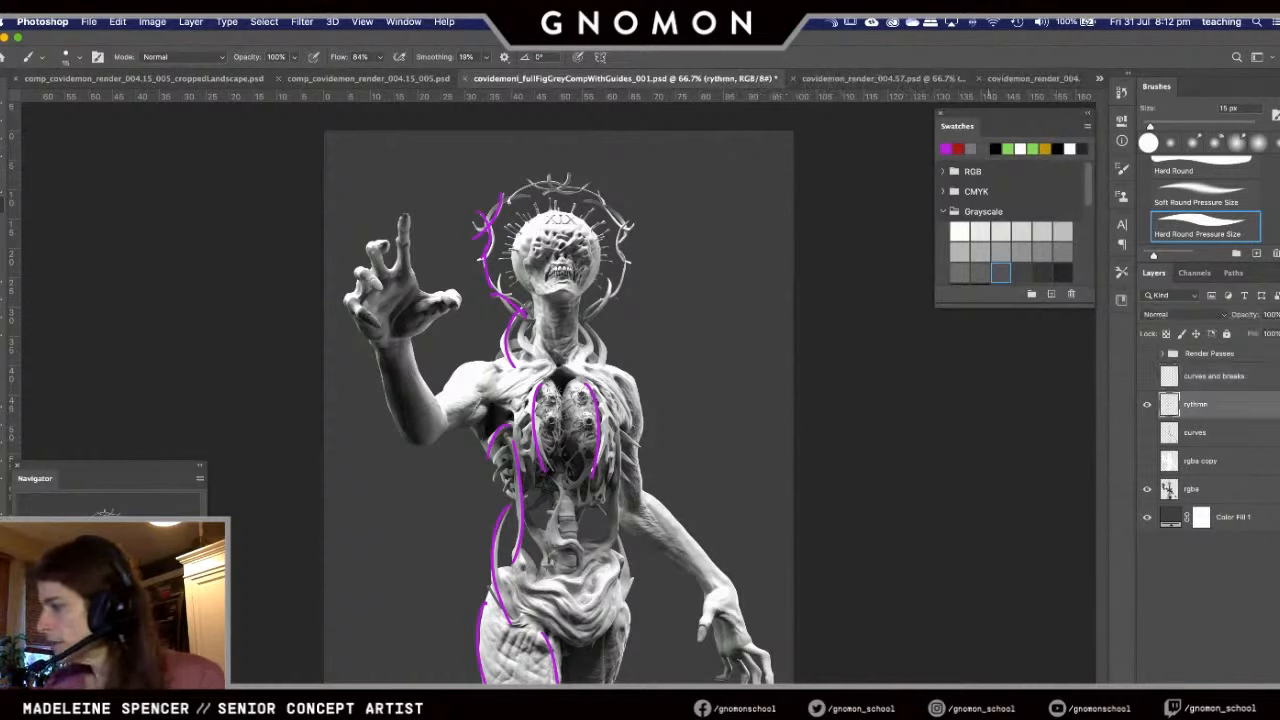
left_click(1148, 406)
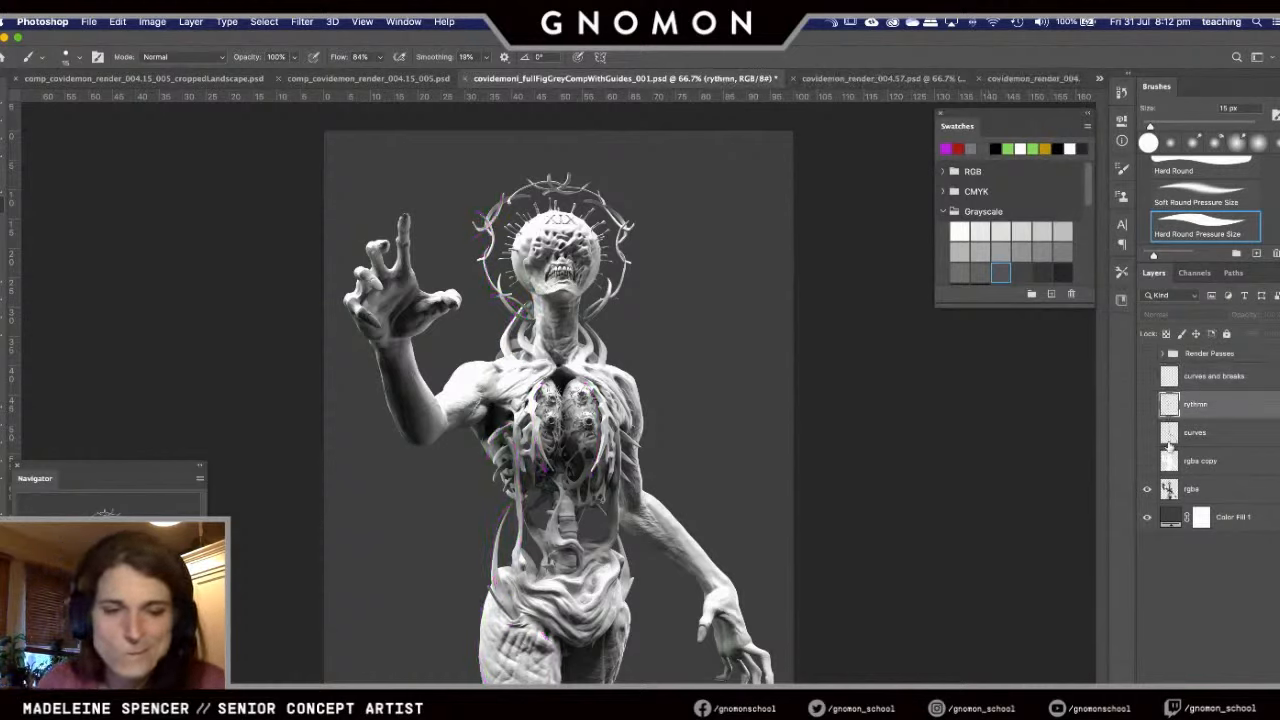
key("alt+shift+super+n")
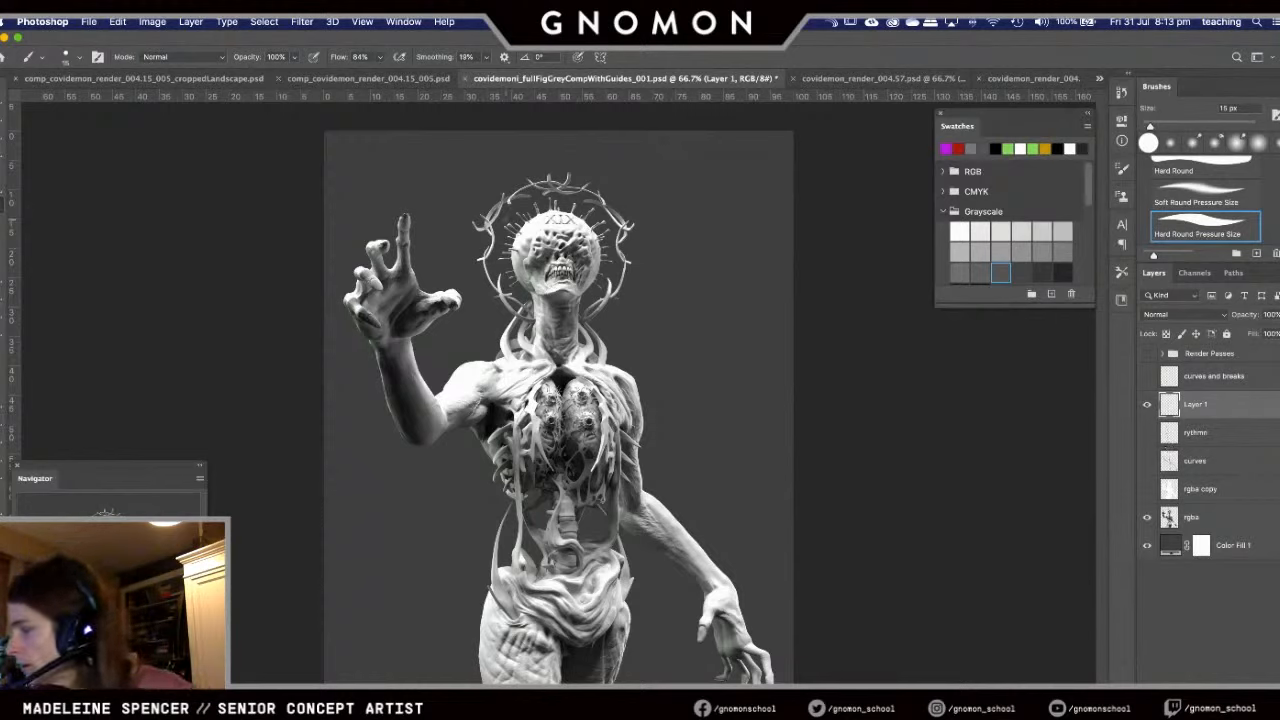
left_click_drag(503, 196, 486, 228)
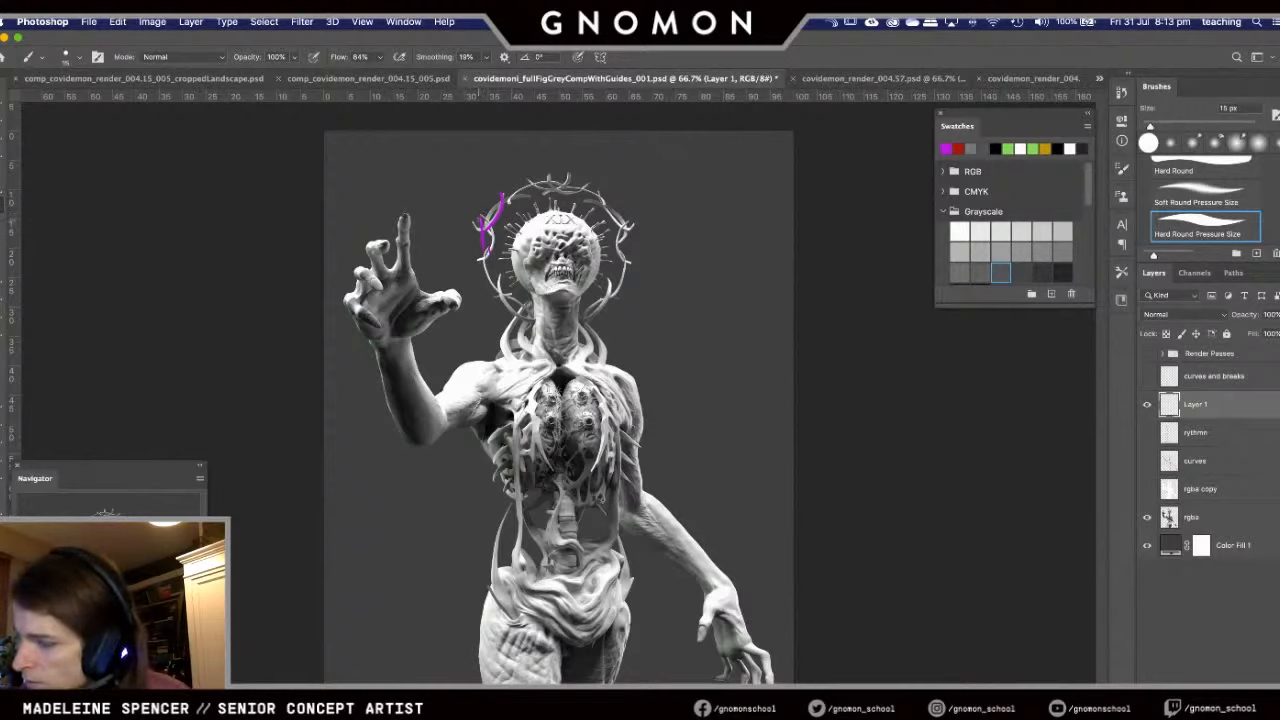
mouse_move(481, 252)
left_mouse_down()
mouse_move(526, 366)
mouse_move(516, 428)
mouse_move(544, 470)
mouse_move(524, 464)
mouse_move(514, 496)
mouse_move(562, 684)
left_mouse_up()
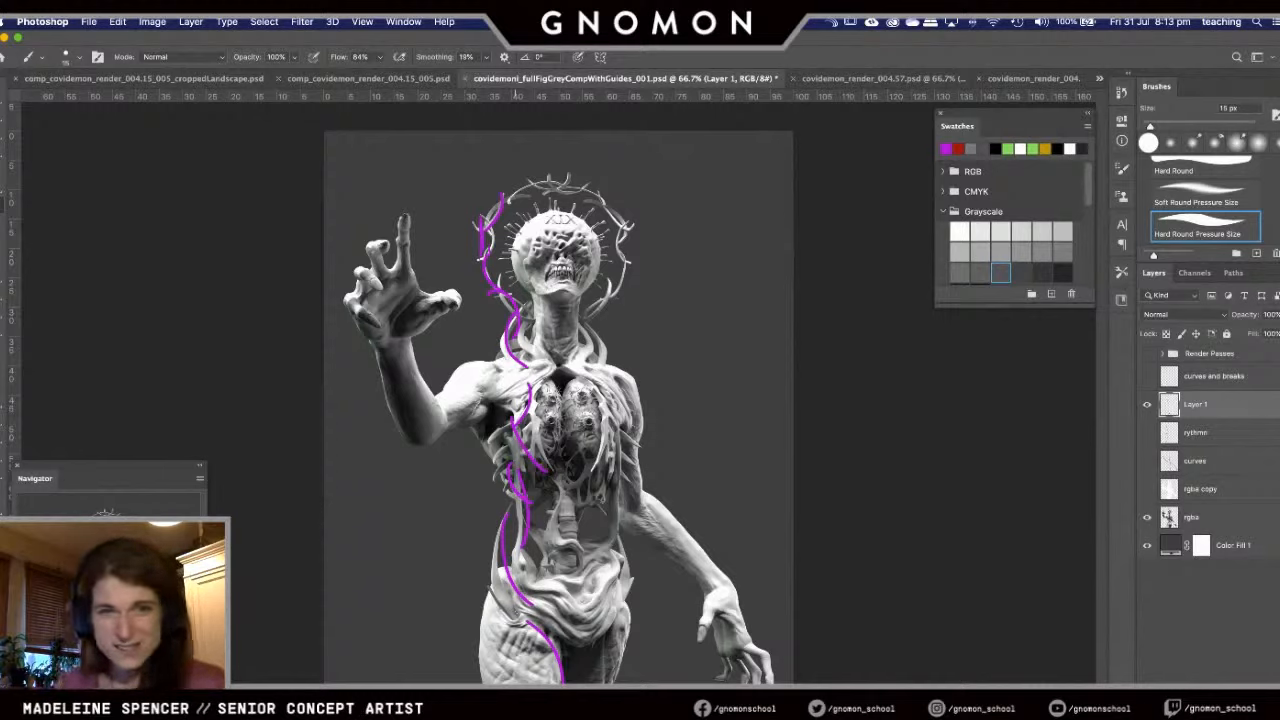
- Swap Layer 1's visibility for the rythmn layer's and outline the forms of both shoulders on rythmn in magenta
left_click(1147, 432)
left_click(1147, 404)
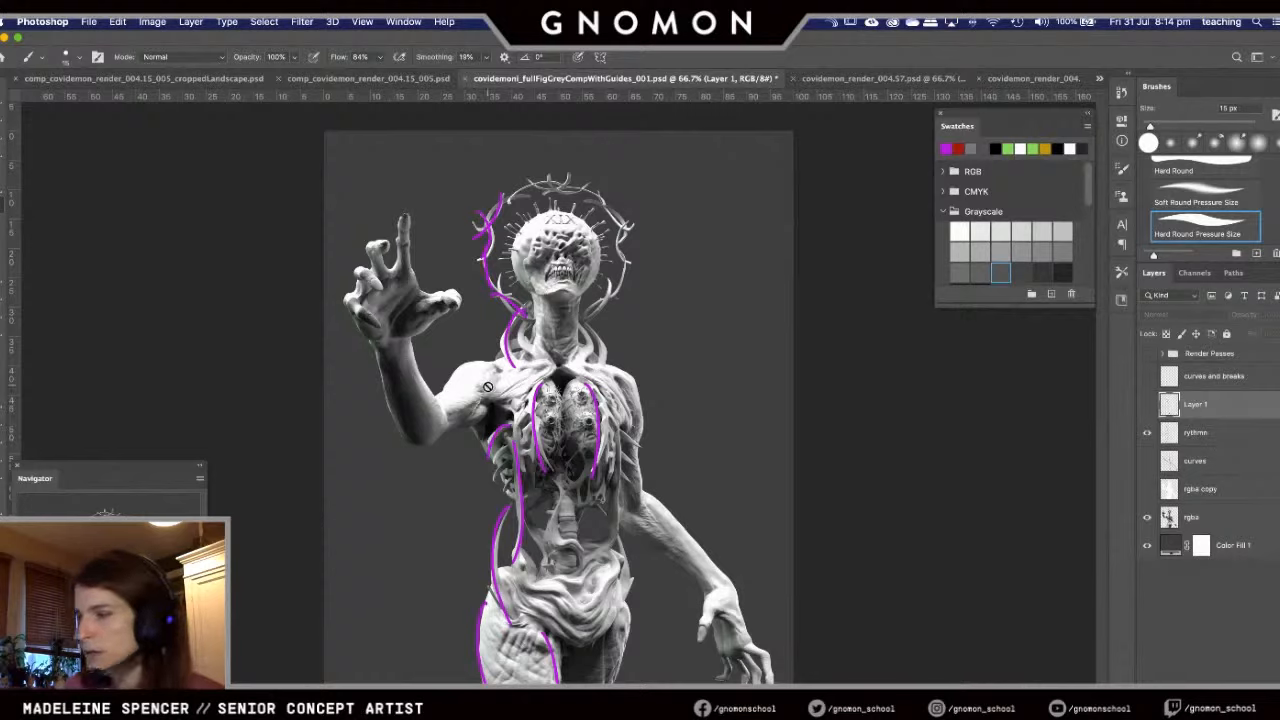
left_click(1186, 436)
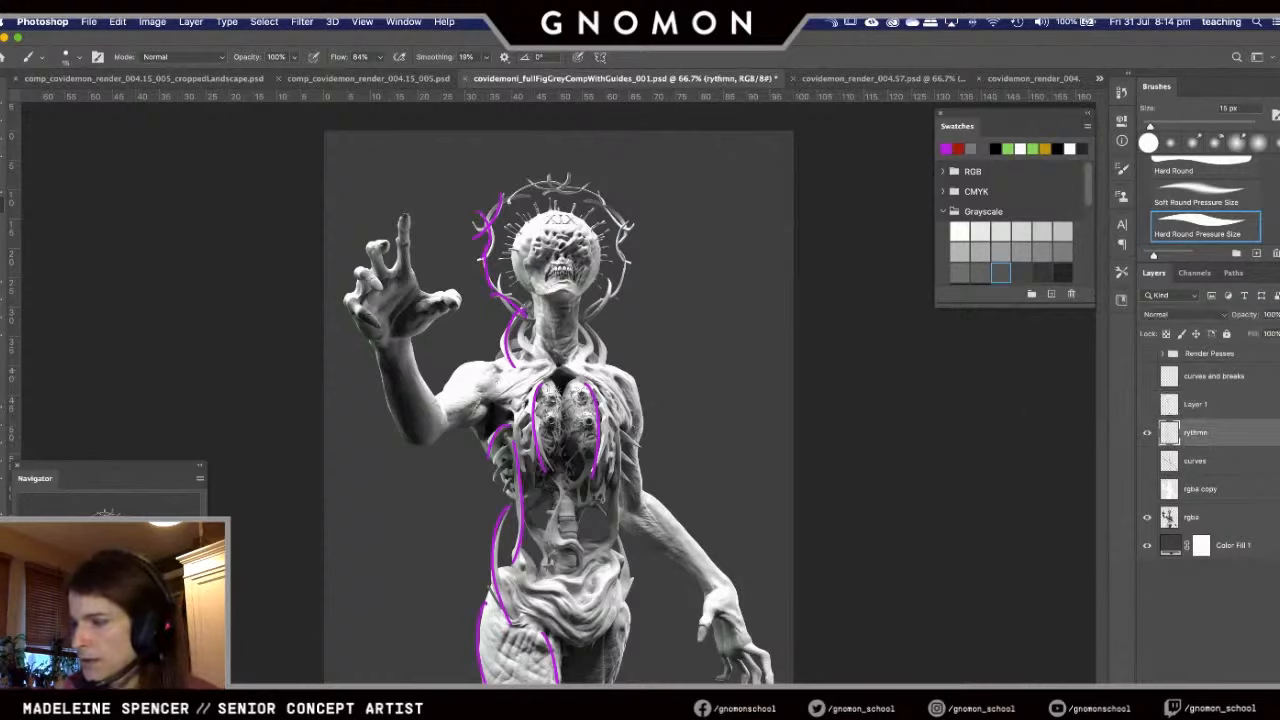
mouse_move(522, 376)
left_mouse_down()
mouse_move(538, 372)
mouse_move(468, 403)
mouse_move(546, 367)
mouse_move(480, 398)
left_mouse_up()
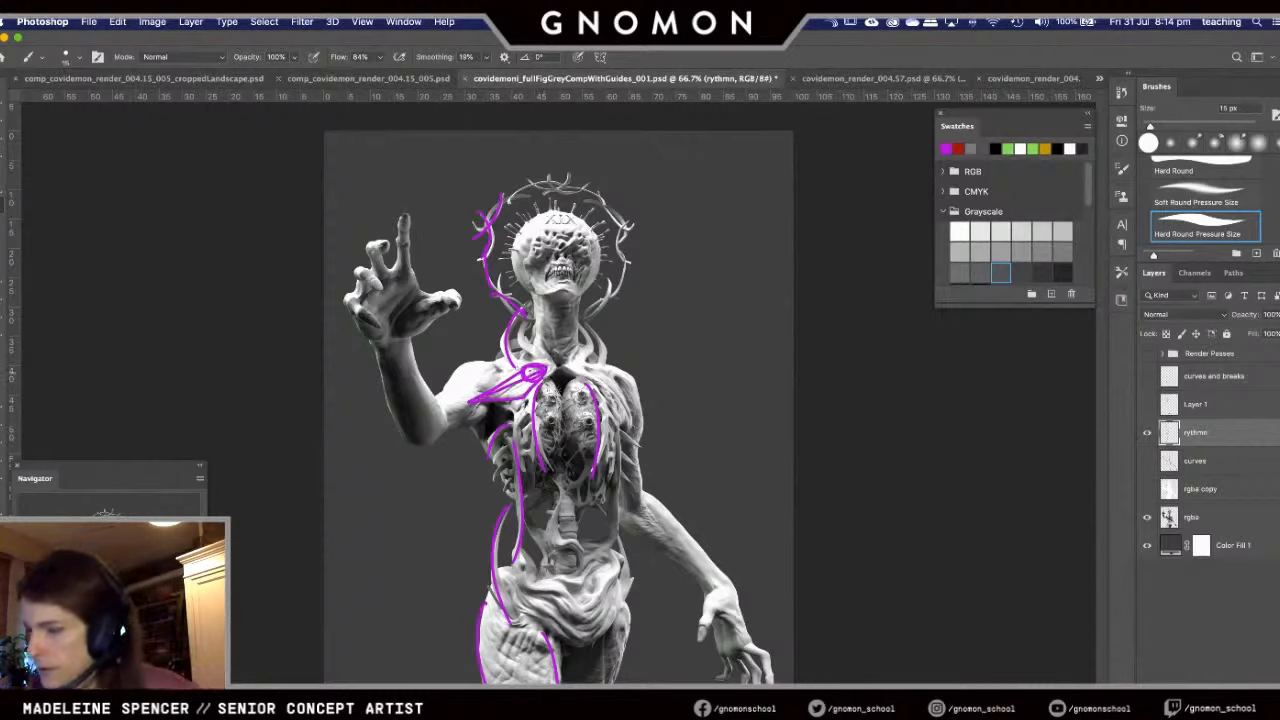
mouse_move(602, 370)
left_mouse_down()
mouse_move(626, 422)
mouse_move(608, 369)
left_mouse_up()
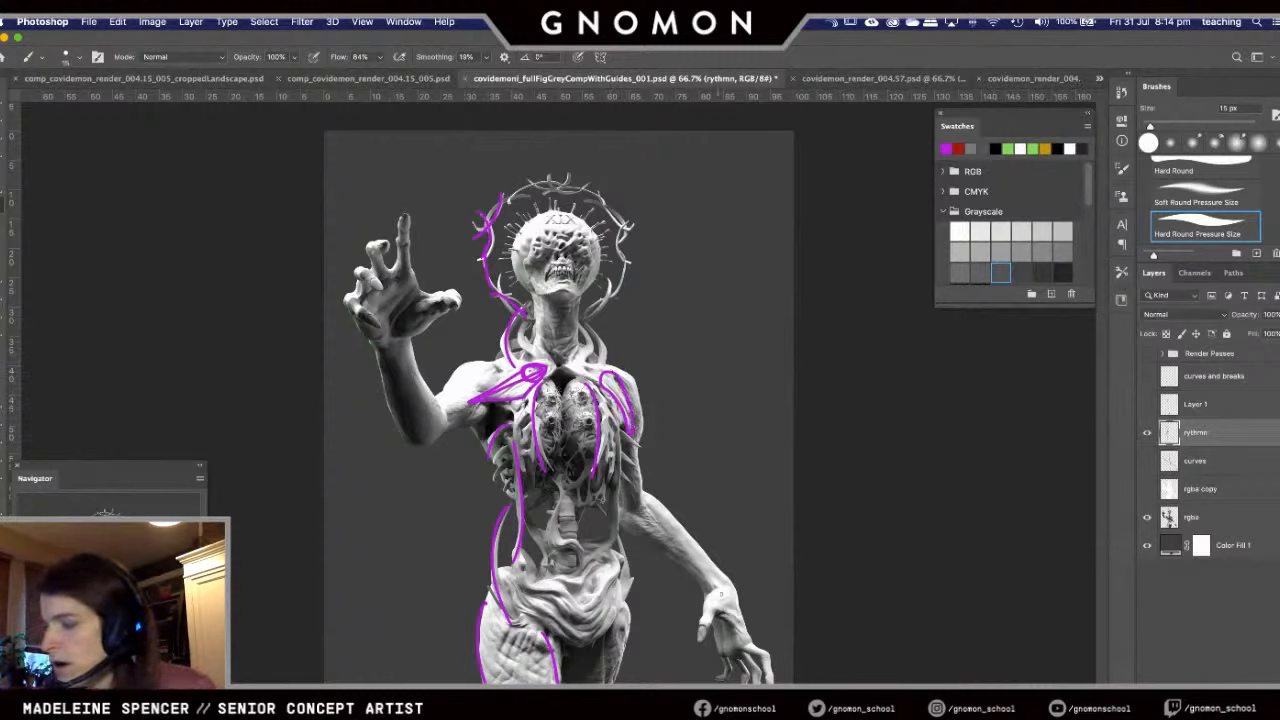
- Trace the curved contours of both forearms with magenta strokes on the rythmn layer
mouse_move(640, 494)
left_mouse_down()
mouse_move(712, 603)
mouse_move(677, 511)
mouse_move(740, 612)
left_mouse_up()
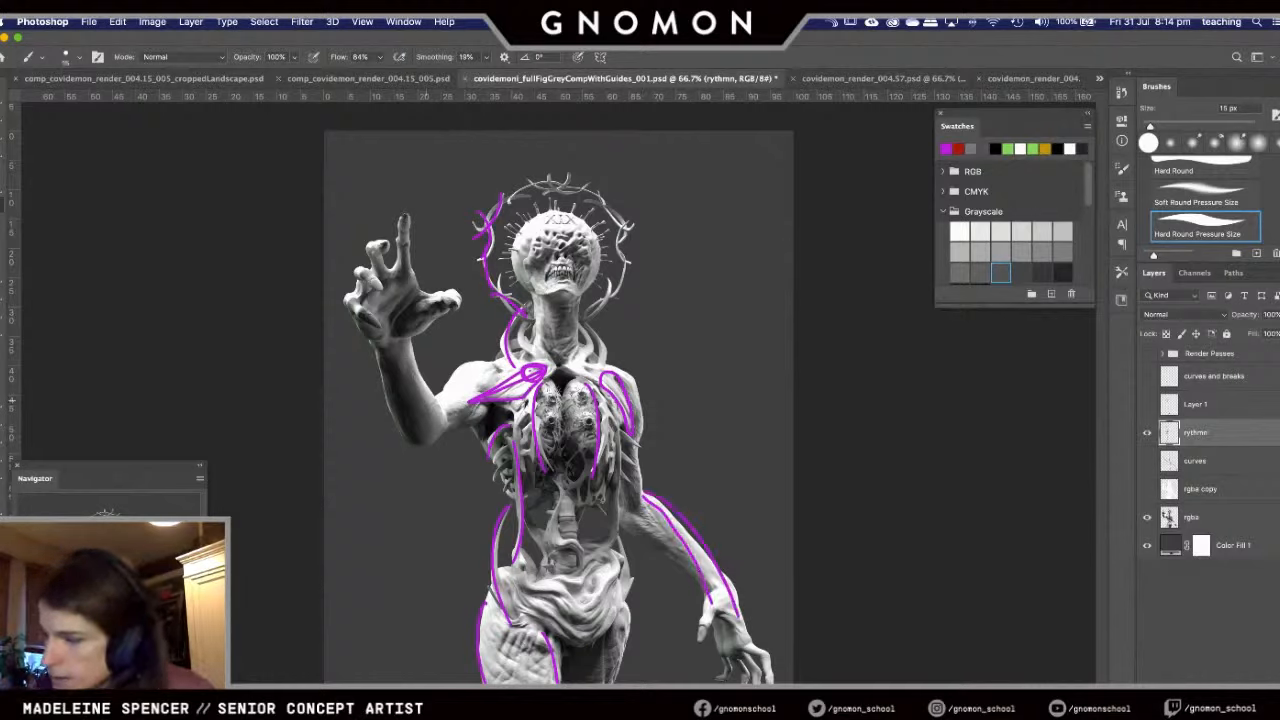
left_click_drag(440, 425, 390, 345)
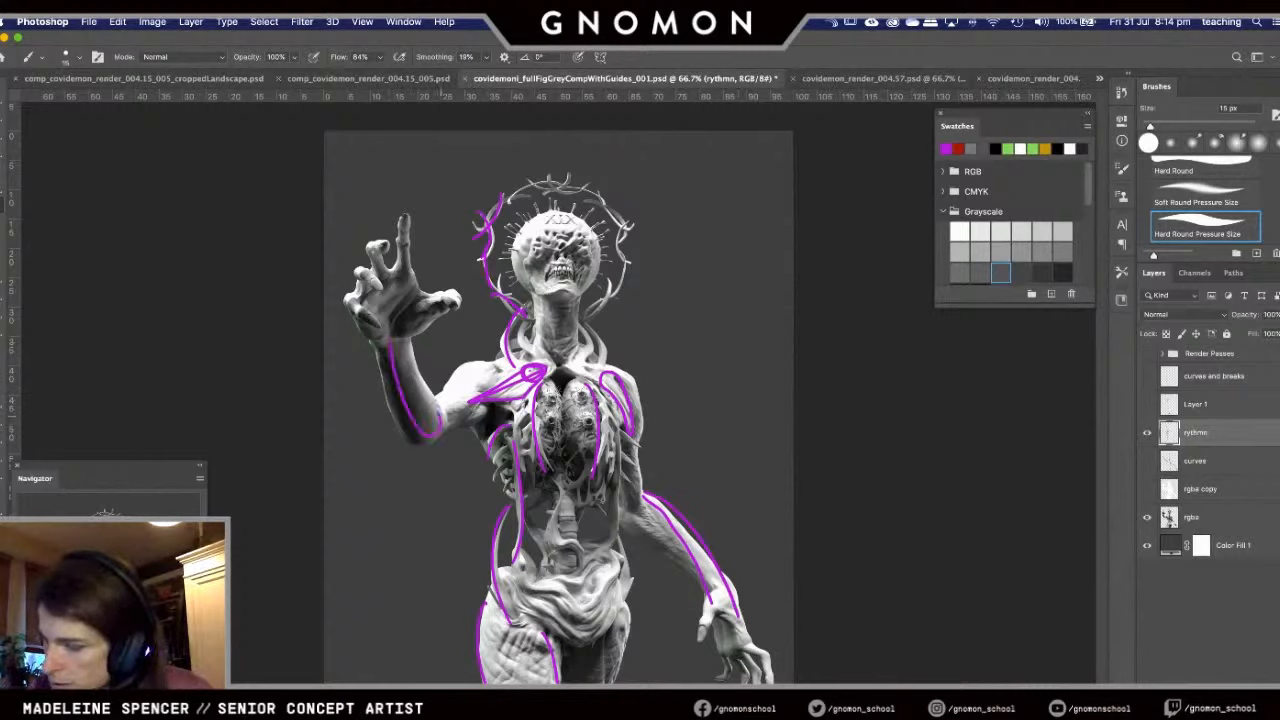
left_click_drag(442, 418, 404, 344)
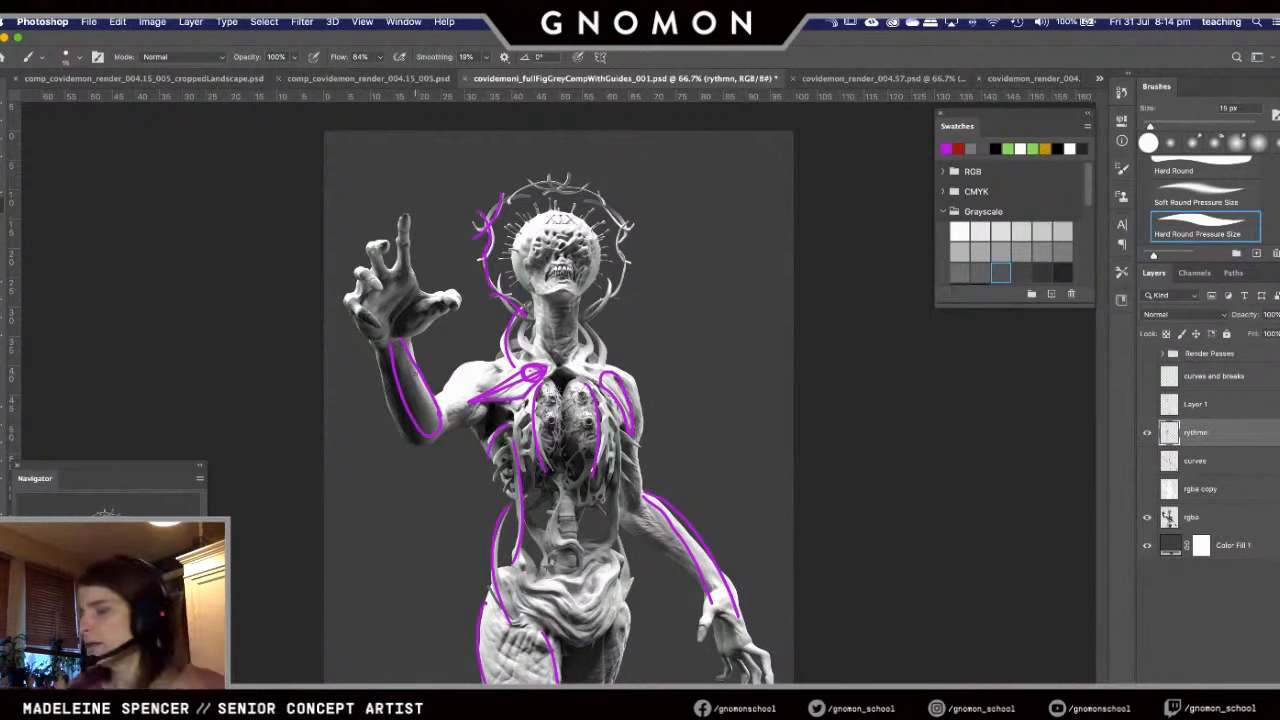
left_click_drag(413, 431, 393, 369)
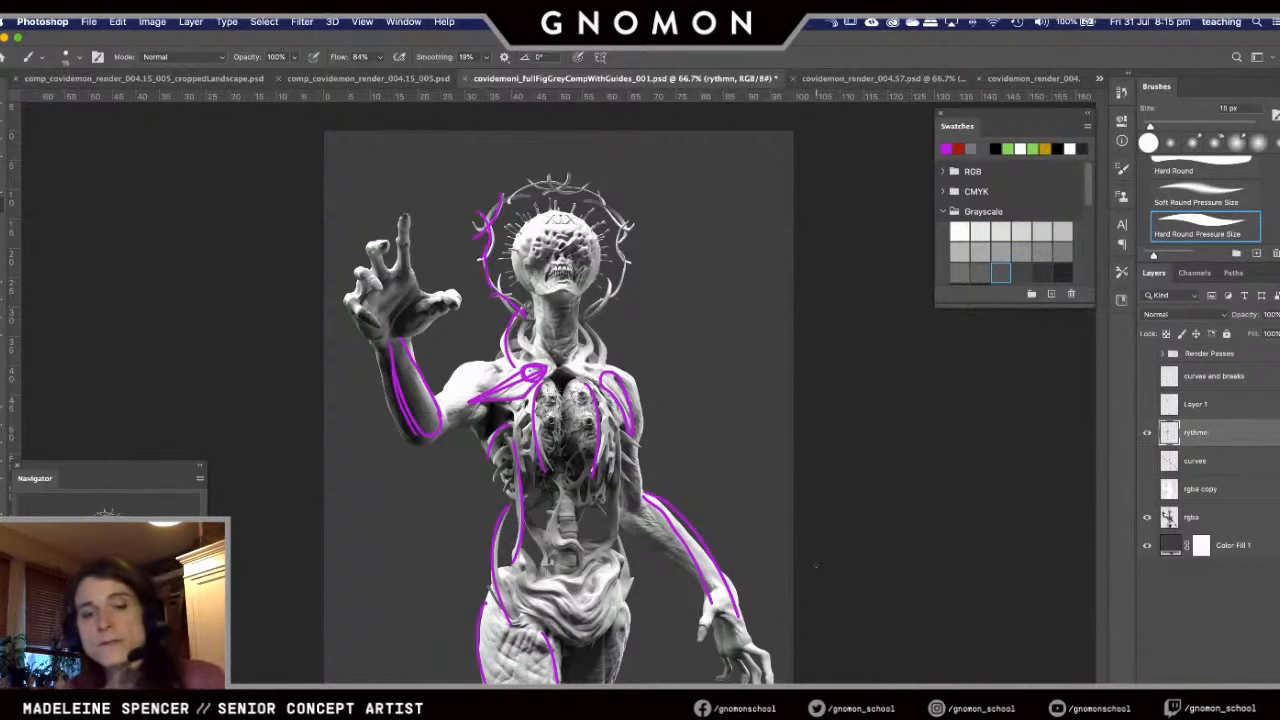
- Switch to ZBrush, make the grey covid_demon model the active tool, and examine its symmetrical pose from the front and sides
key("super+Tab")
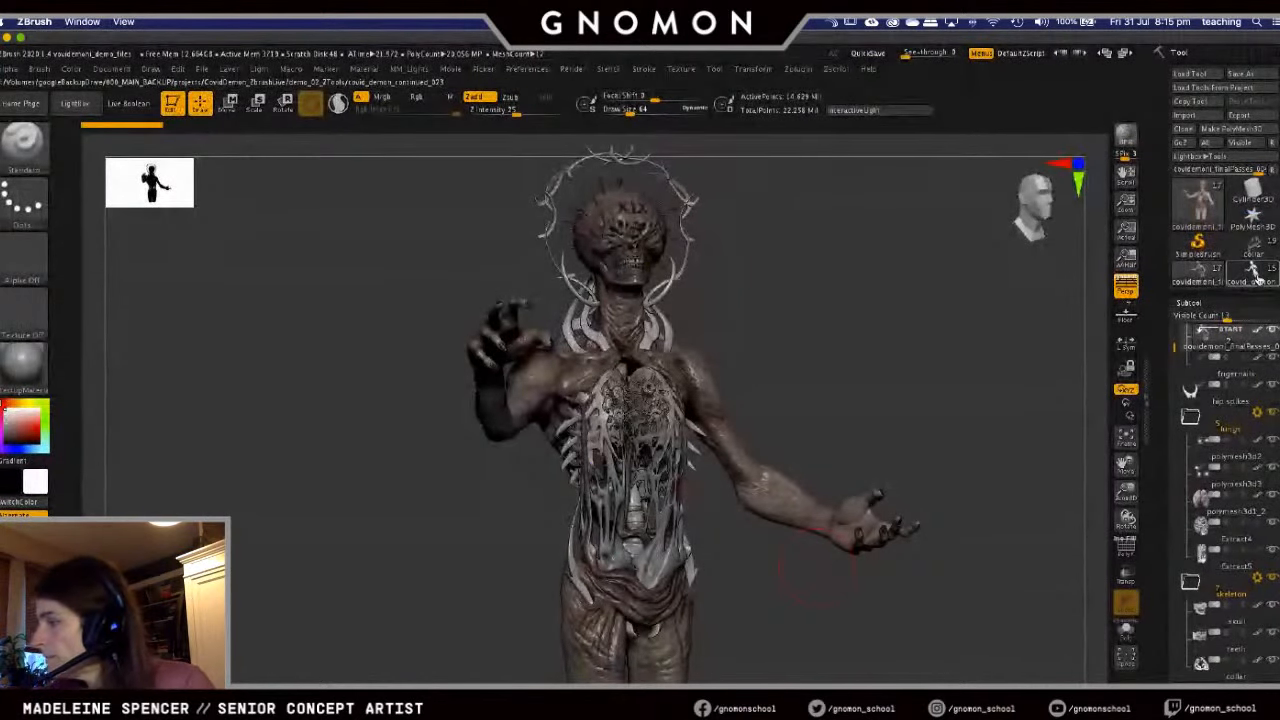
left_click(1264, 282)
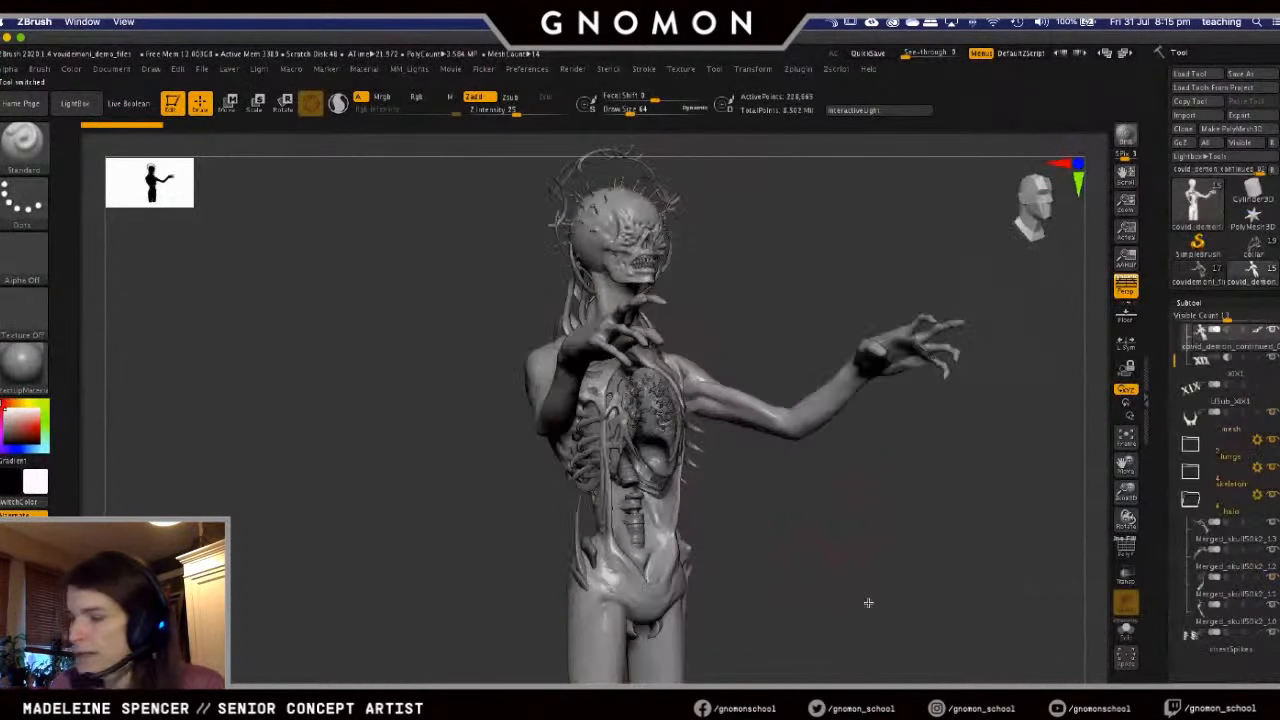
left_click_drag(843, 597, 827, 573, "shift")
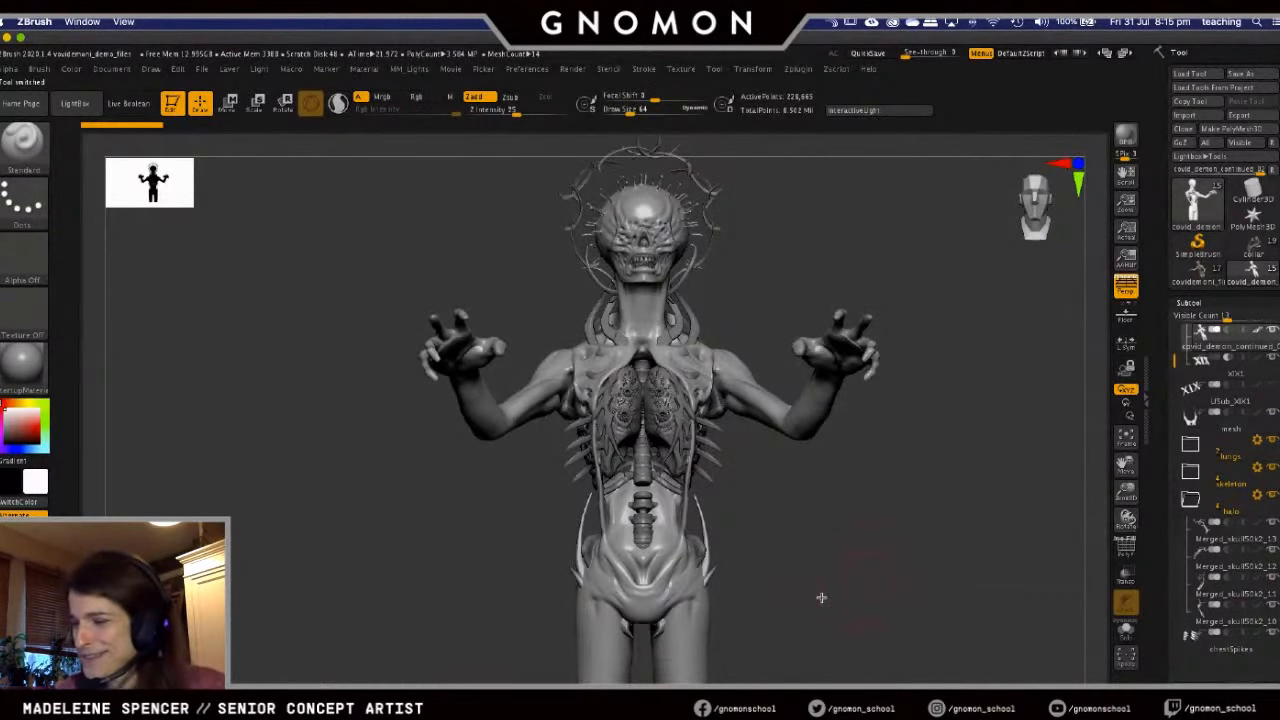
mouse_move(803, 573)
left_mouse_down("alt")
mouse_move(744, 585)
mouse_move(797, 531)
mouse_move(783, 534)
mouse_move(814, 575)
mouse_move(800, 566)
left_mouse_up("alt")
left_click_drag(849, 434, 817, 463)
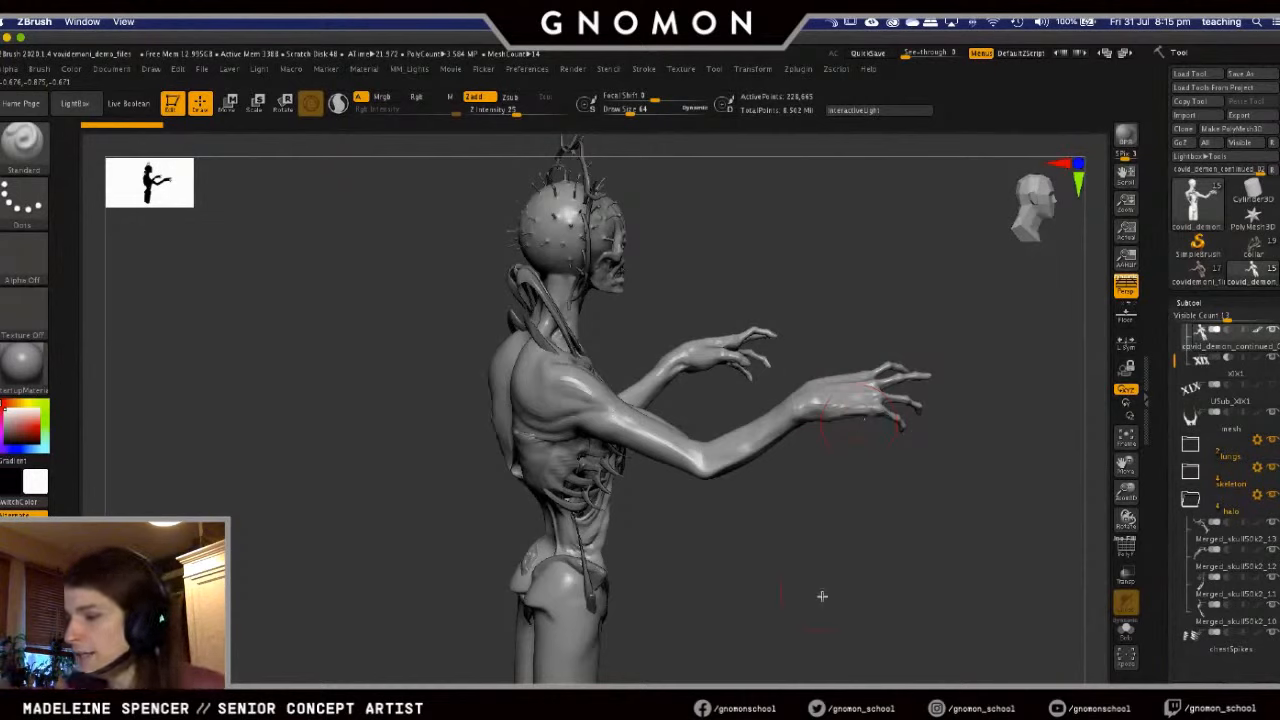
left_click_drag(783, 594, 529, 588)
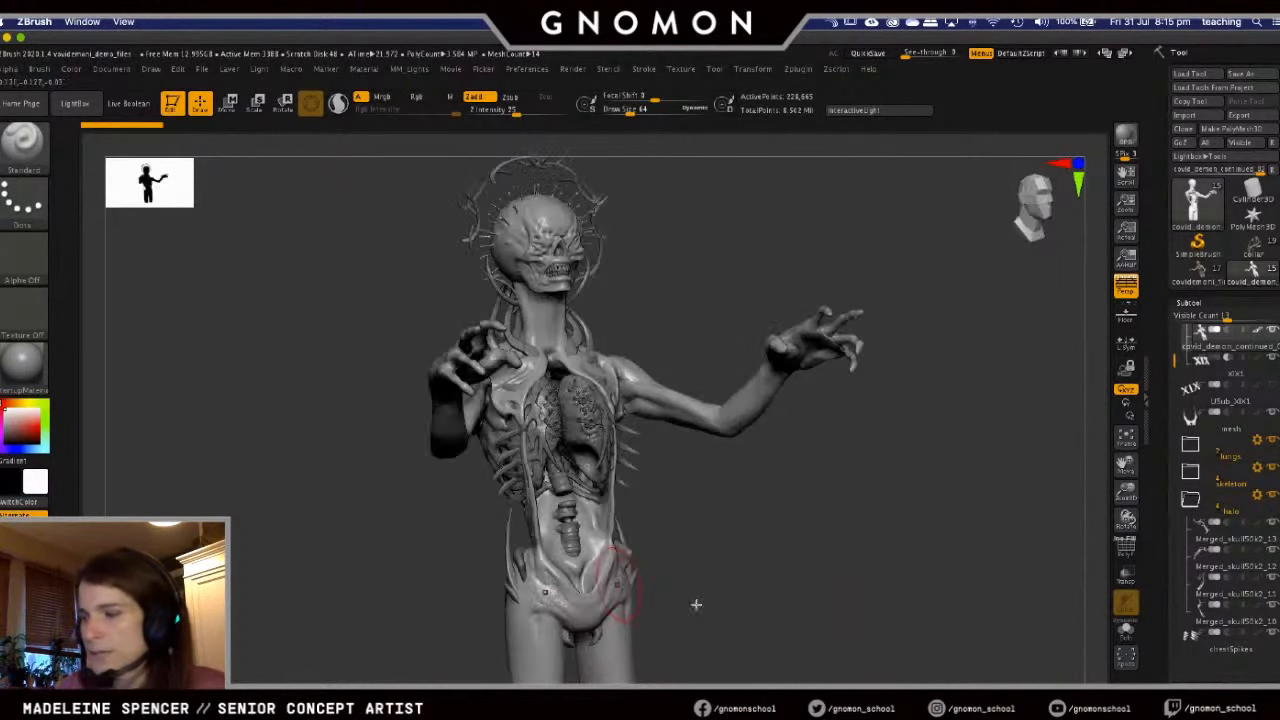
left_click_drag(843, 626, 820, 614)
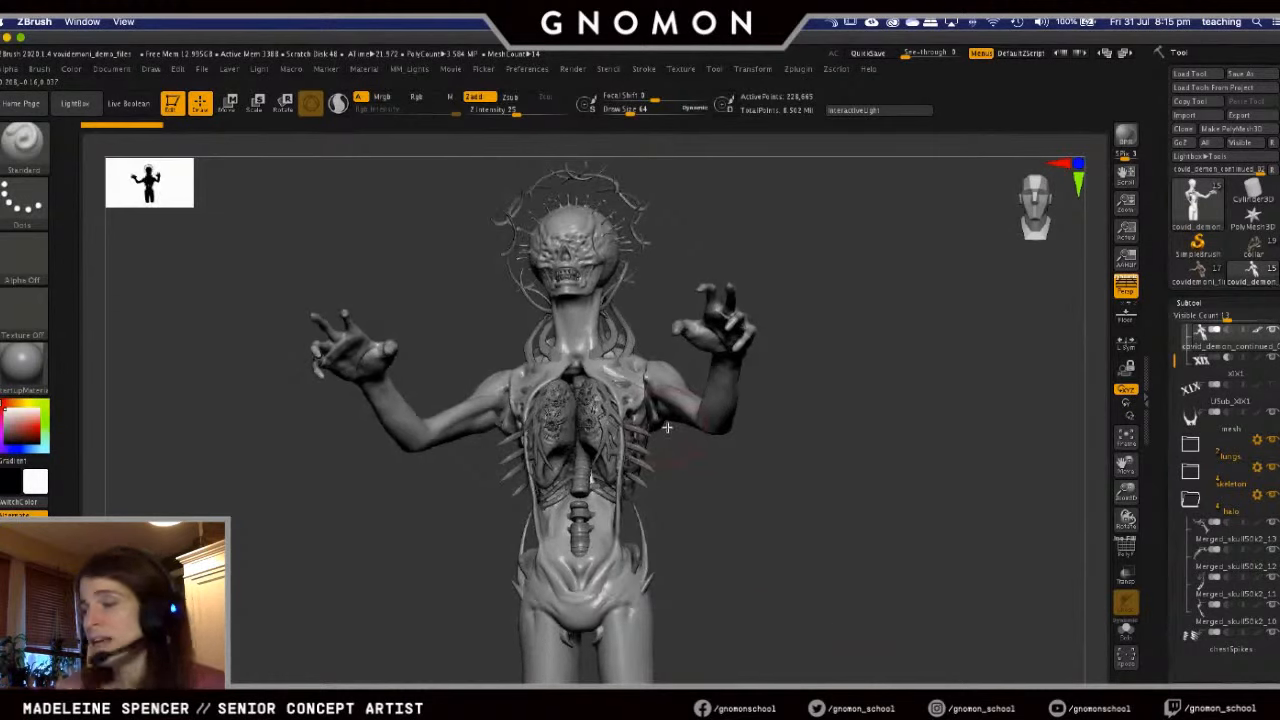
left_click_drag(817, 526, 765, 535)
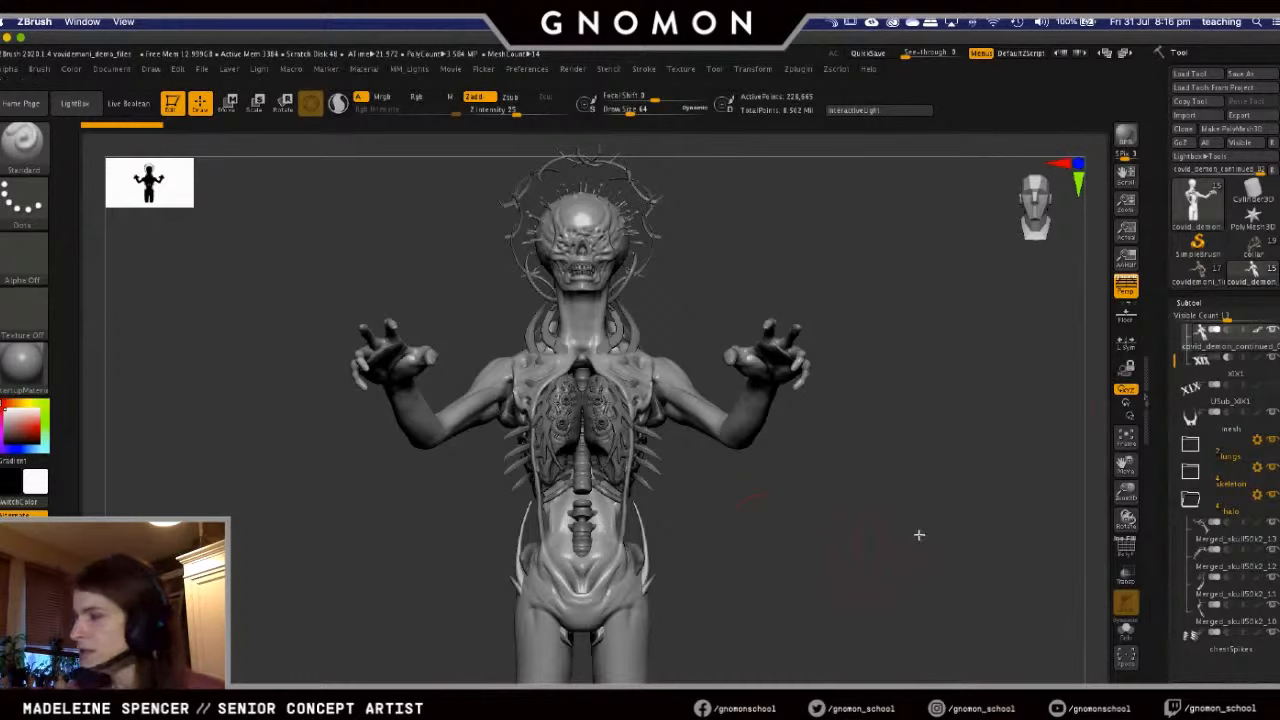
left_click_drag(943, 529, 931, 520)
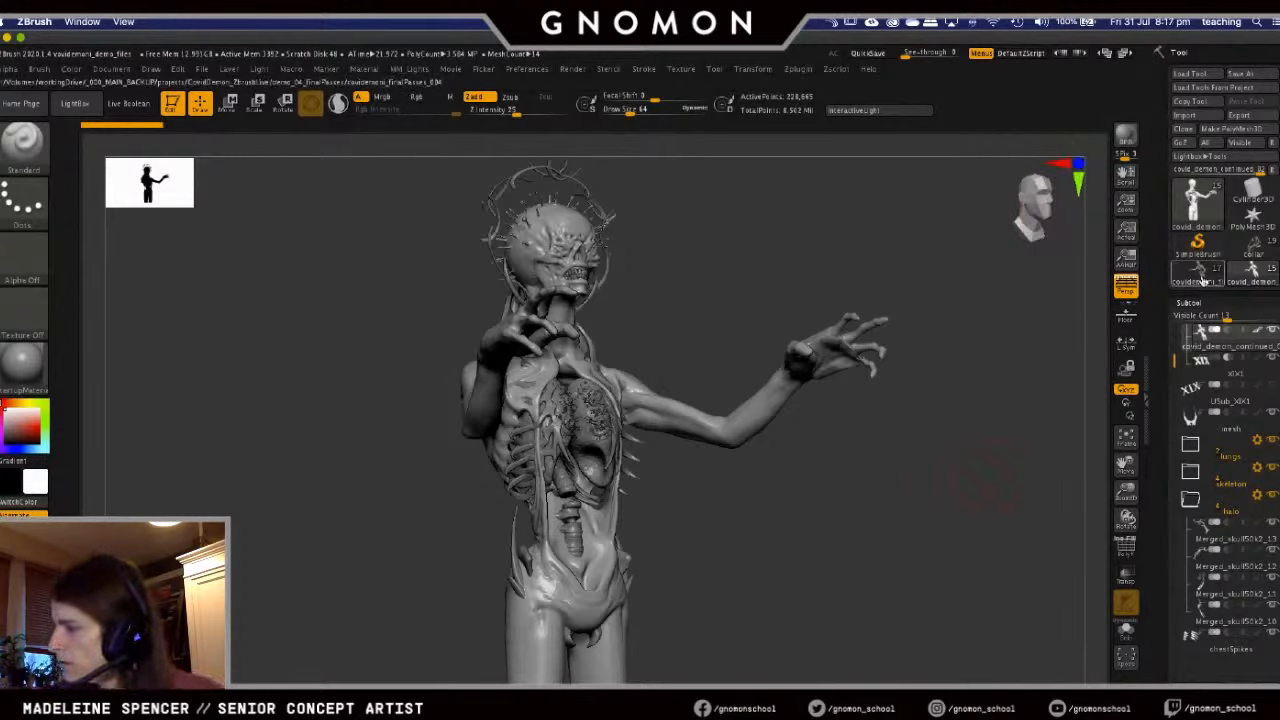
- Make the textured covidemoni_finalPasses_004 model the active tool and turn it to examine the demon's pose from the front
mouse_move(1203, 280)
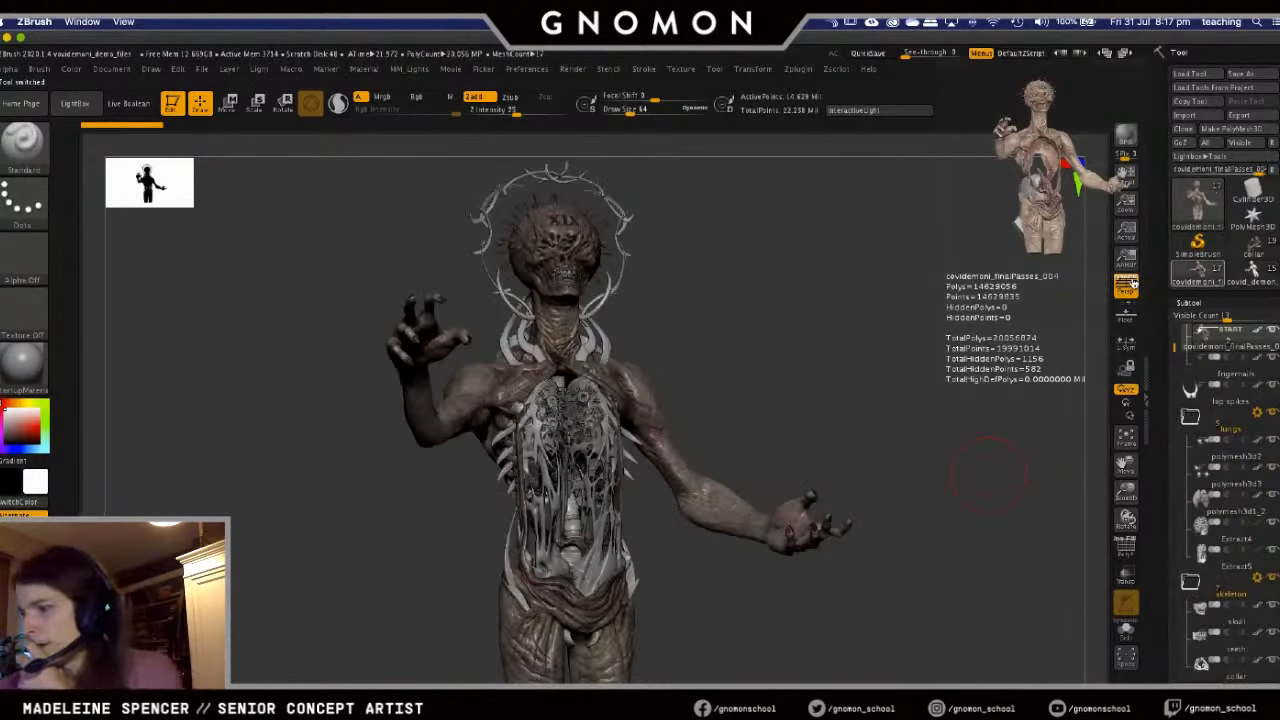
left_click(1133, 284)
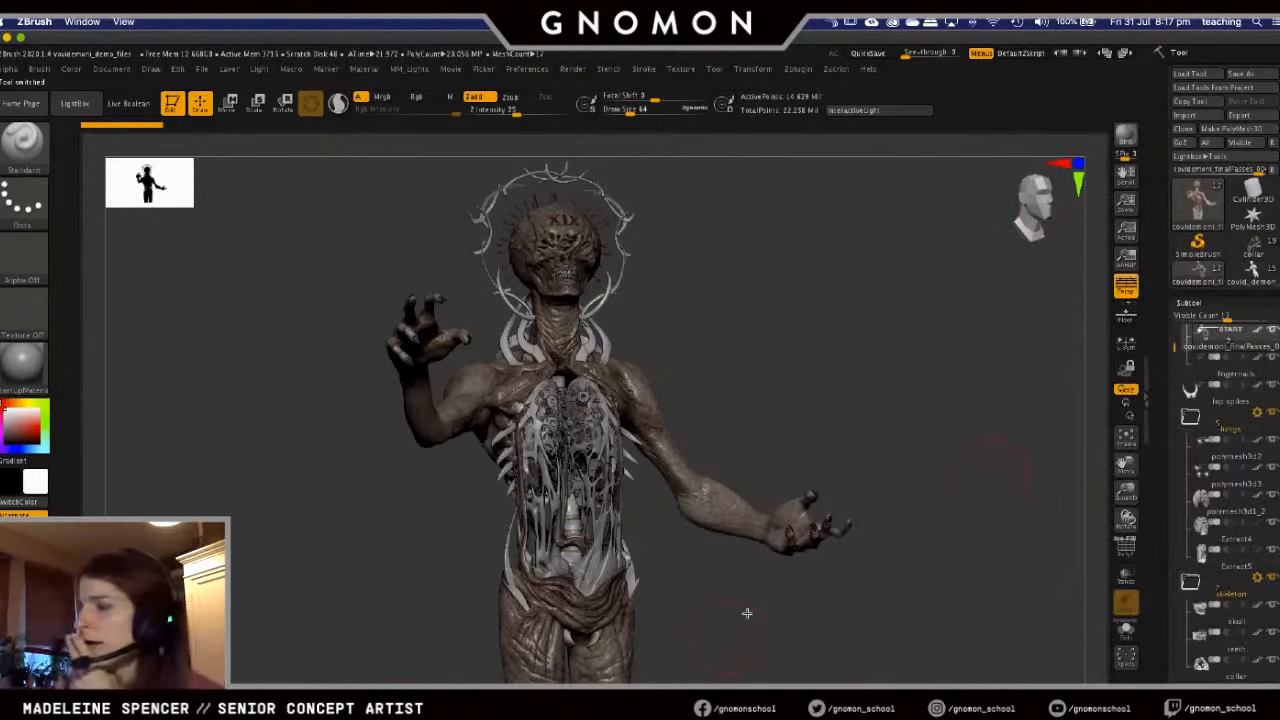
left_click_drag(785, 627, 781, 621)
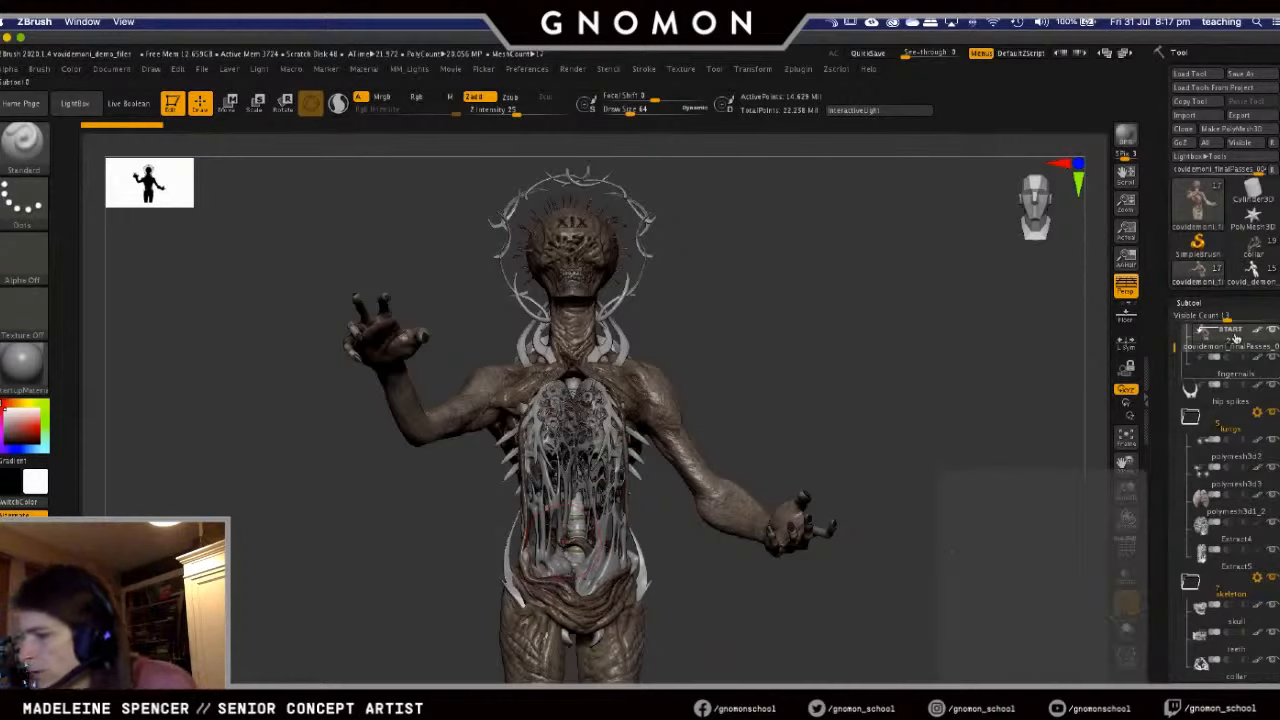
mouse_move(1236, 340)
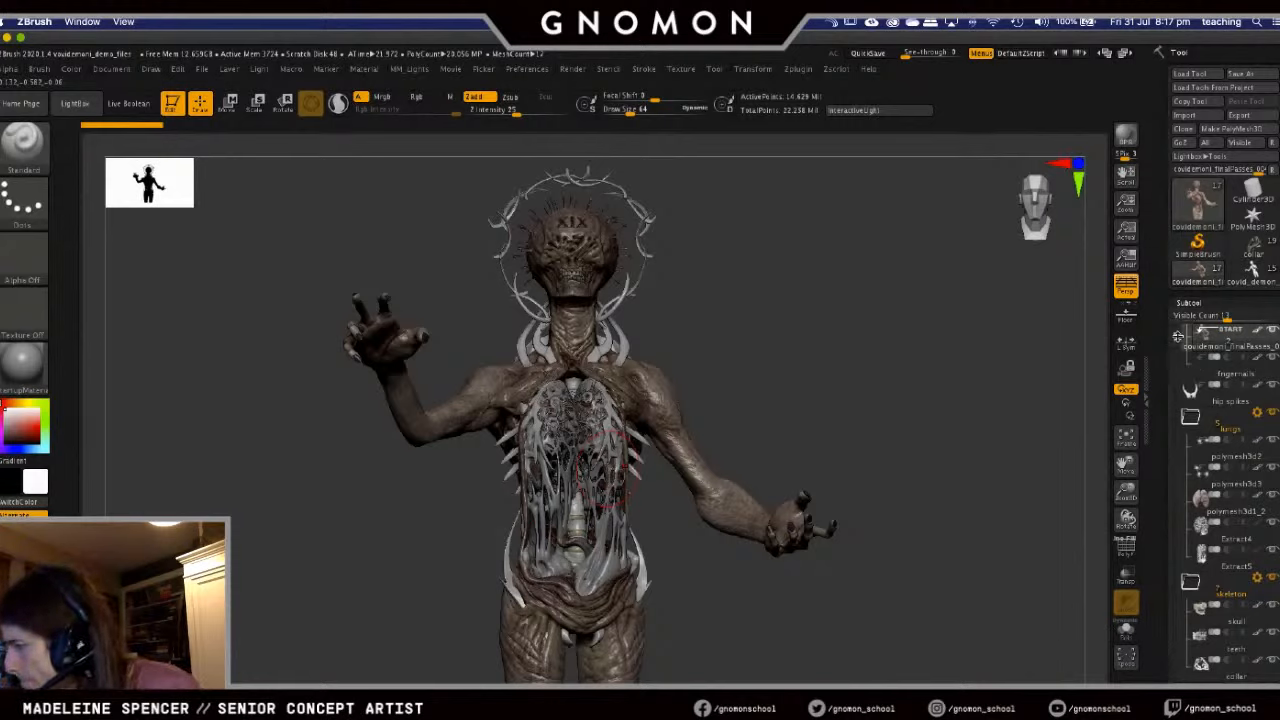
mouse_move(1262, 372)
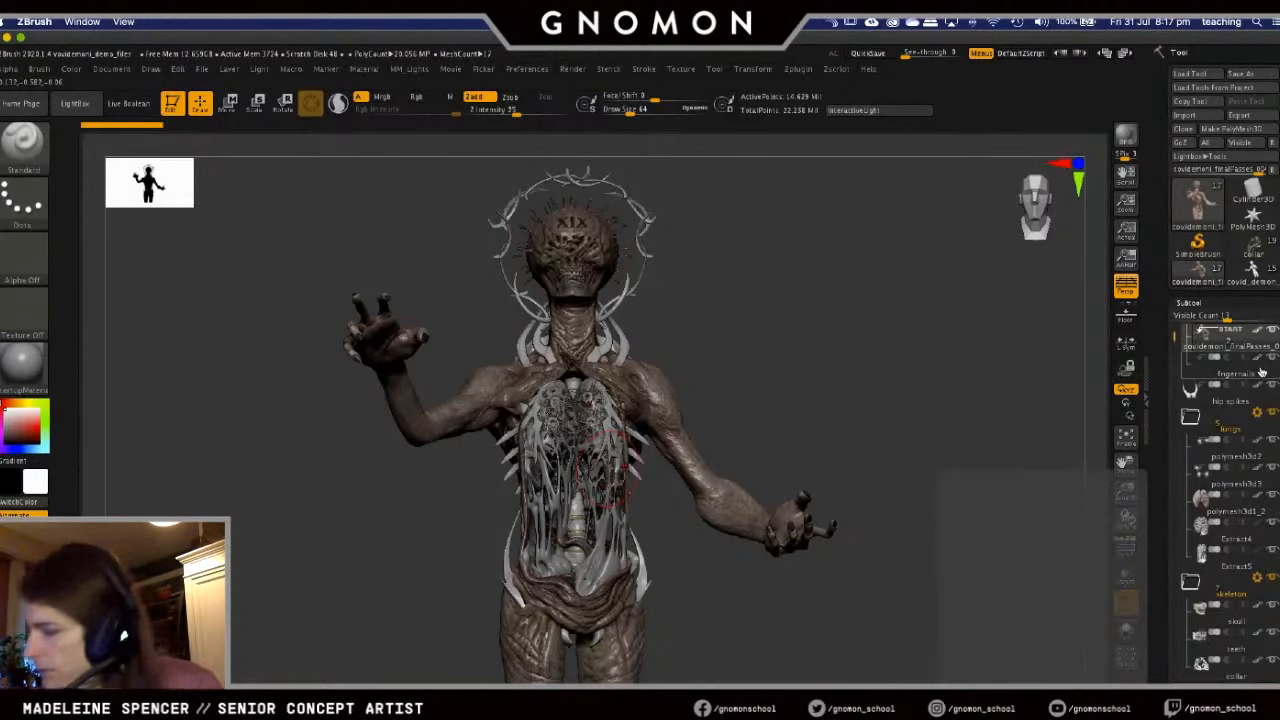
- Hide the Extract5 and Extract4 webbing over the torso, make the lungs subtool polymesh3d1_2 active and frame it
left_click(596, 570, "alt")
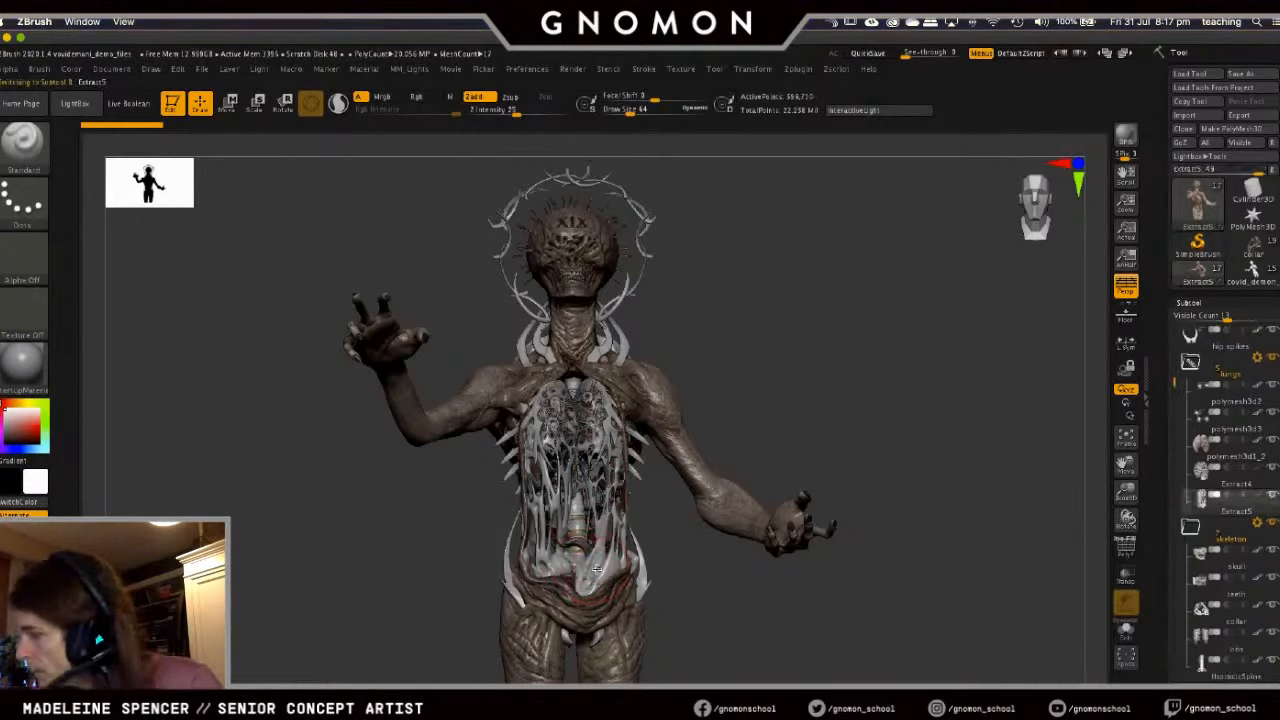
left_click(1228, 456)
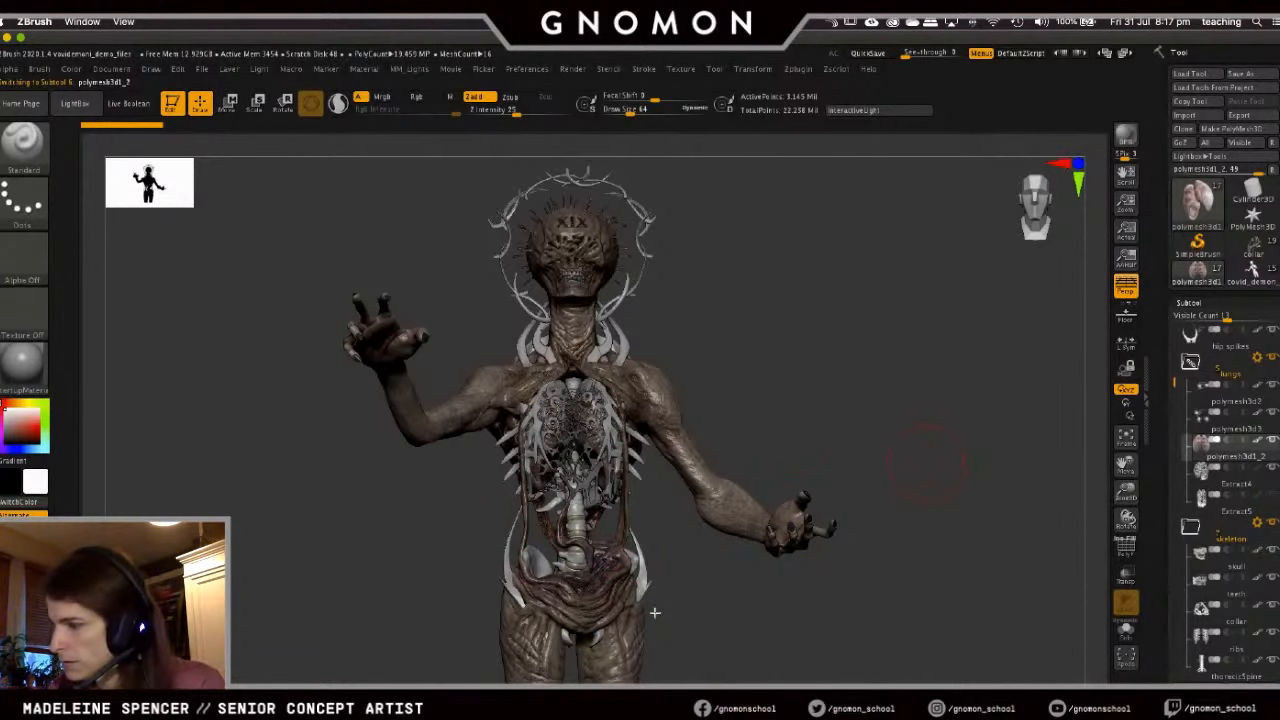
key("f")
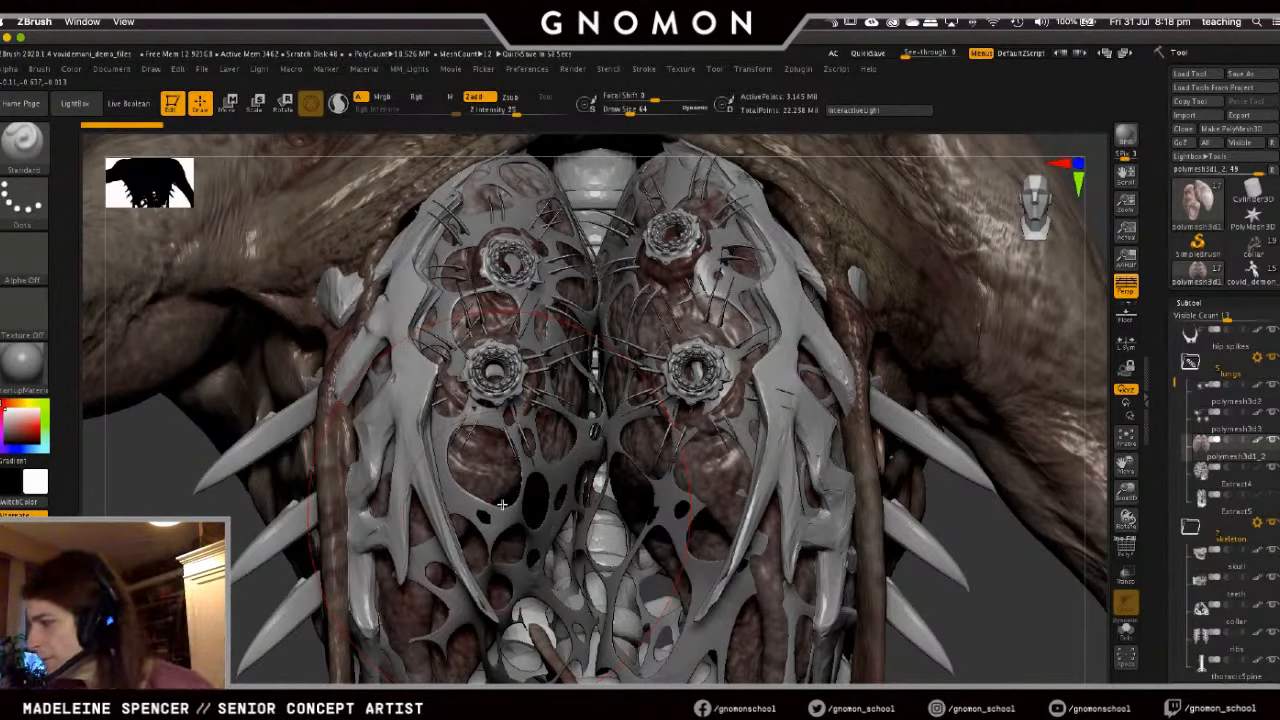
left_click(1275, 467)
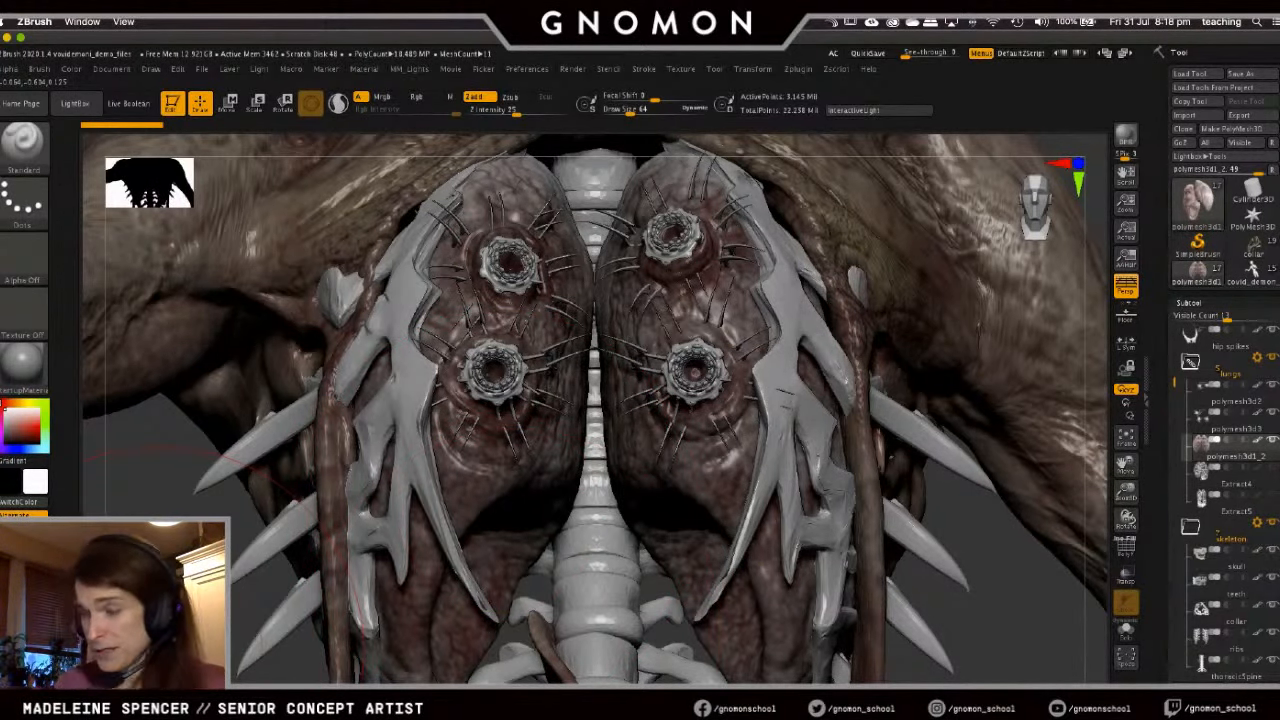
- Examine the exposed lungs and ribs from an angle, and then the whole demon figure from the side and front
left_click_drag(150, 658, 166, 672)
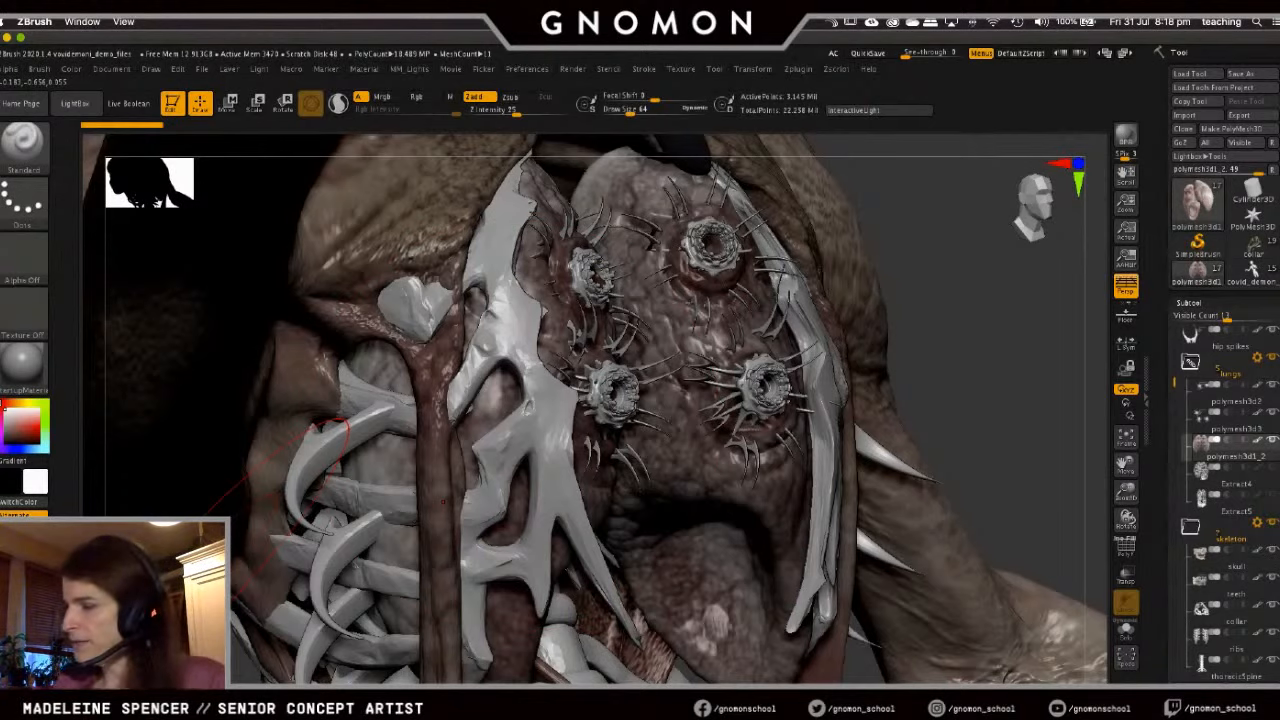
key("f")
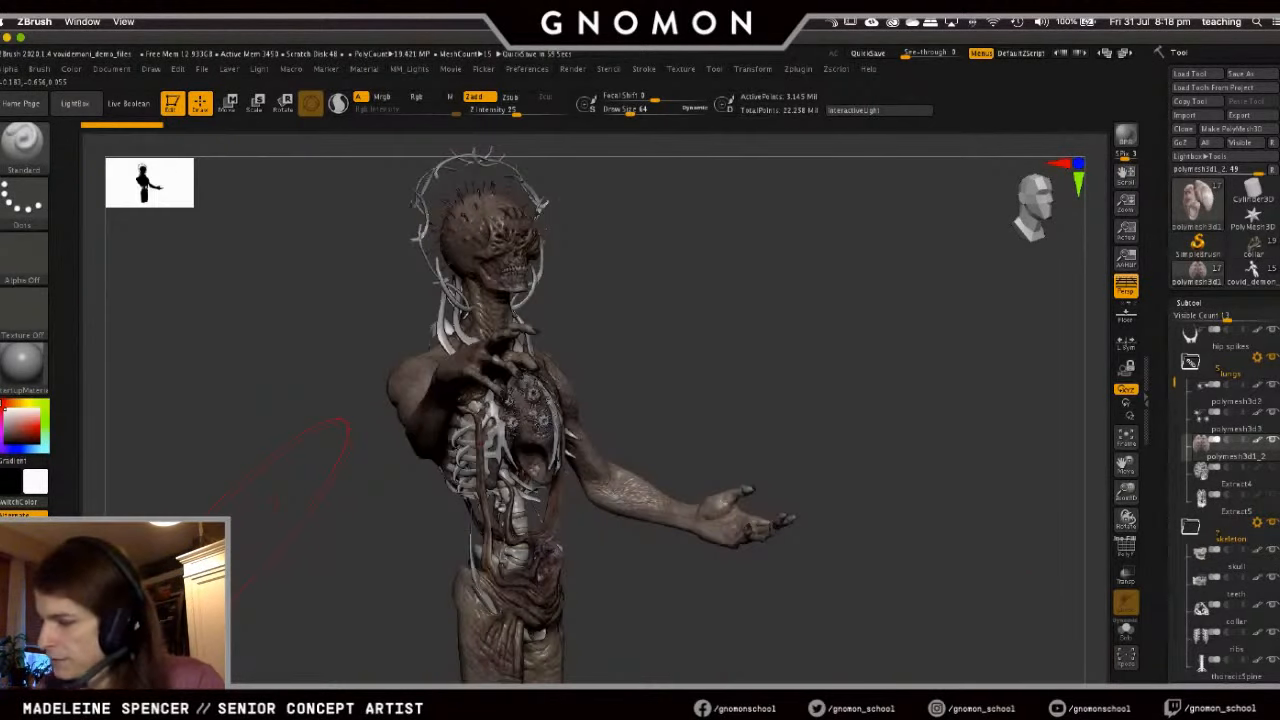
left_click_drag(682, 376, 658, 379)
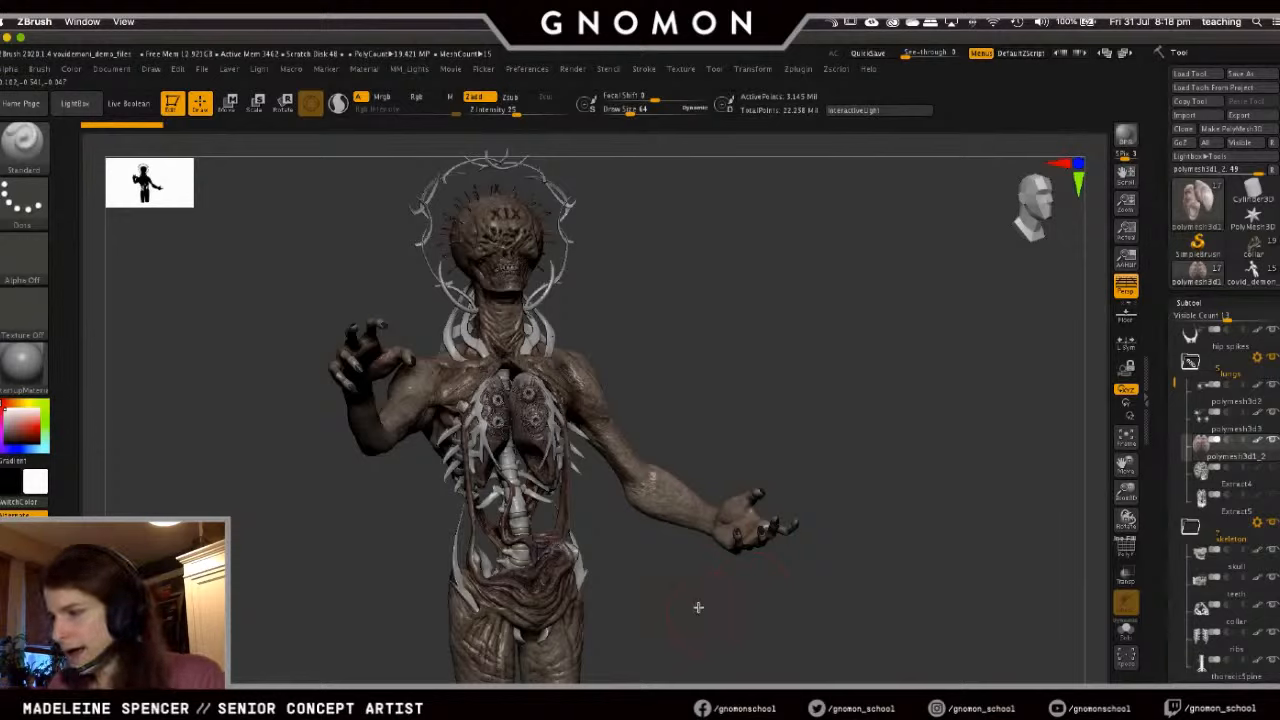
- Switch to Photoshop and view the demon renders covidemoni_render_004.57.psd and covidemoni_render_004.56
key("ctrl")
key("super+Tab")
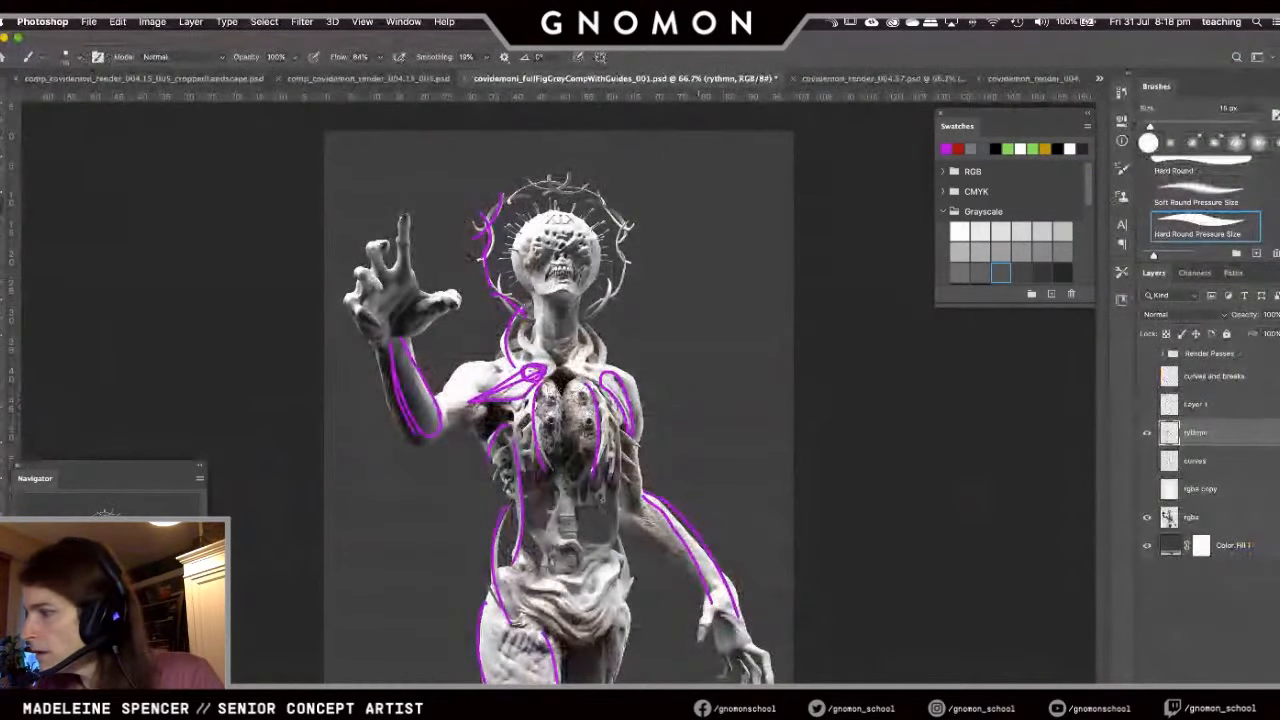
left_click(933, 82)
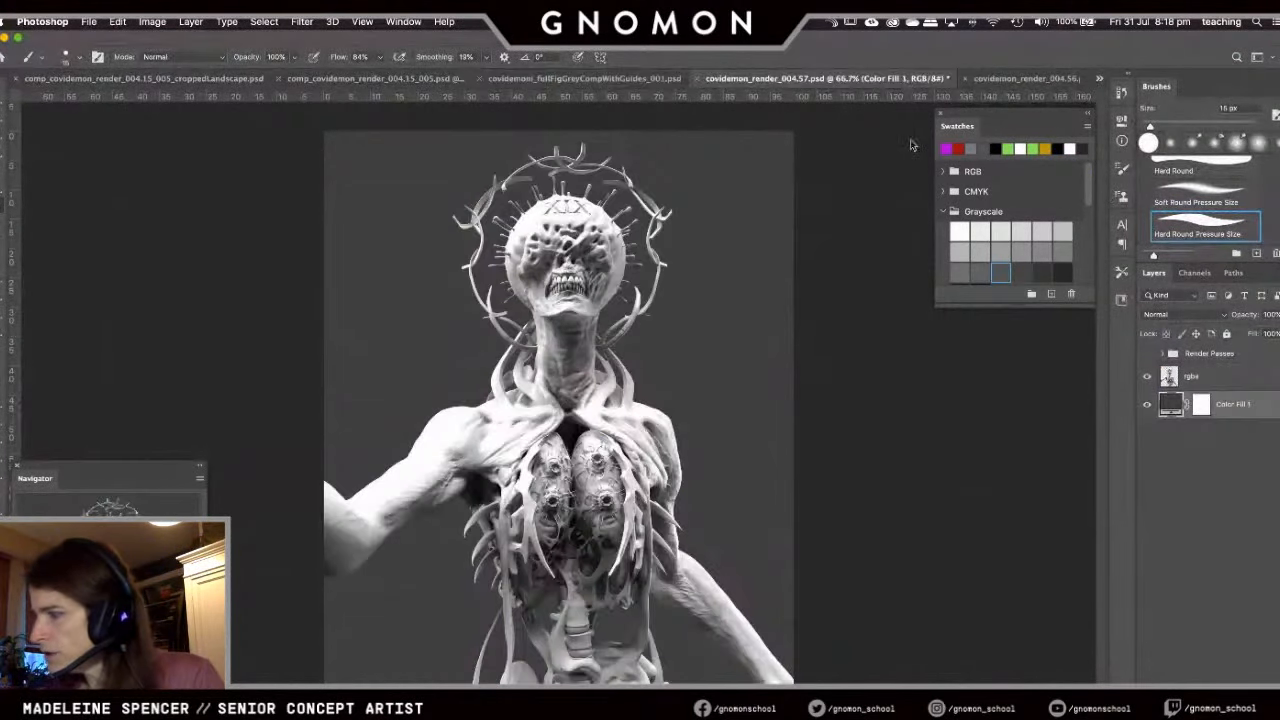
left_click(1015, 79)
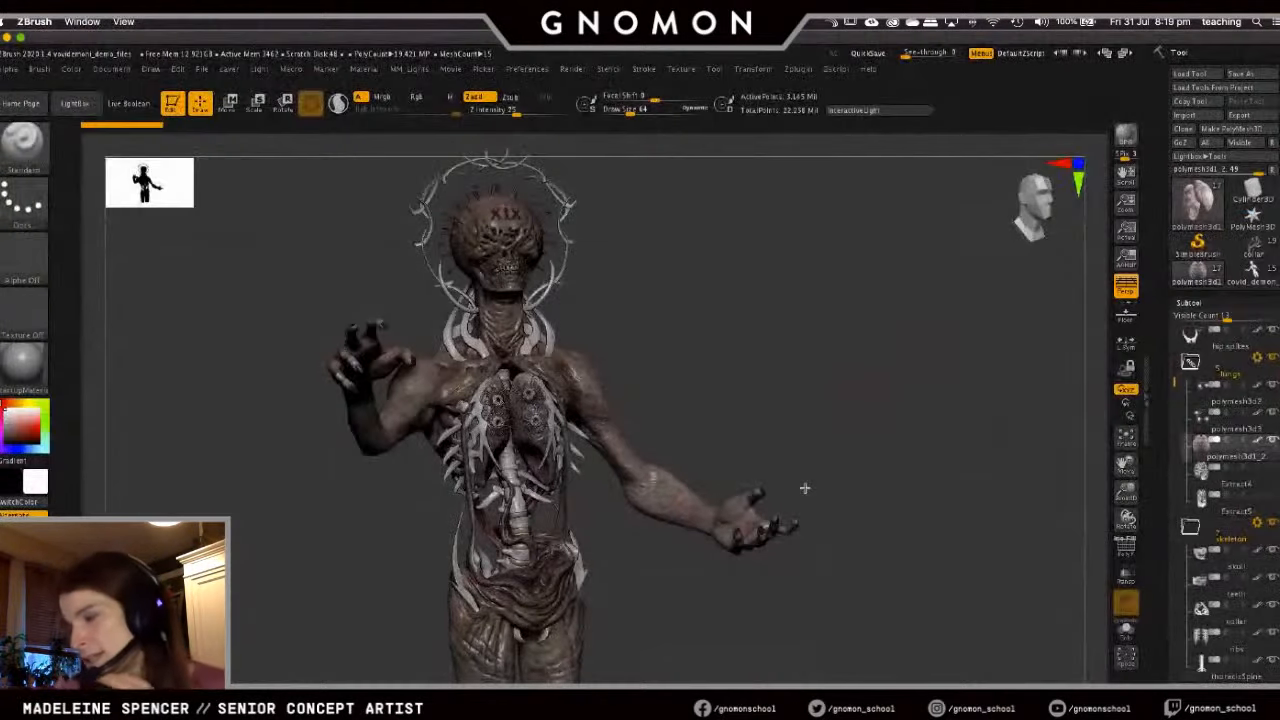
- Switch back to ZBrush and compare the posed demon's arms and silhouette from several front and side angles
left_click_drag(806, 489, 808, 461)
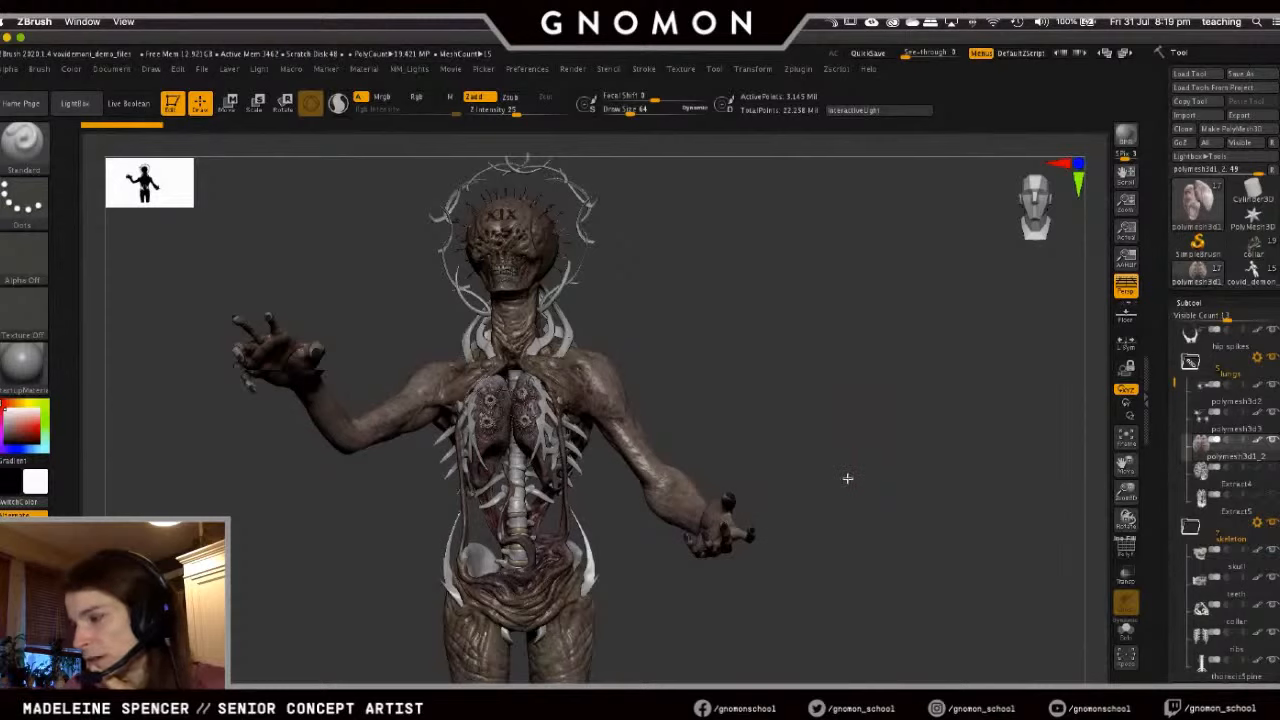
left_click_drag(847, 478, 819, 475)
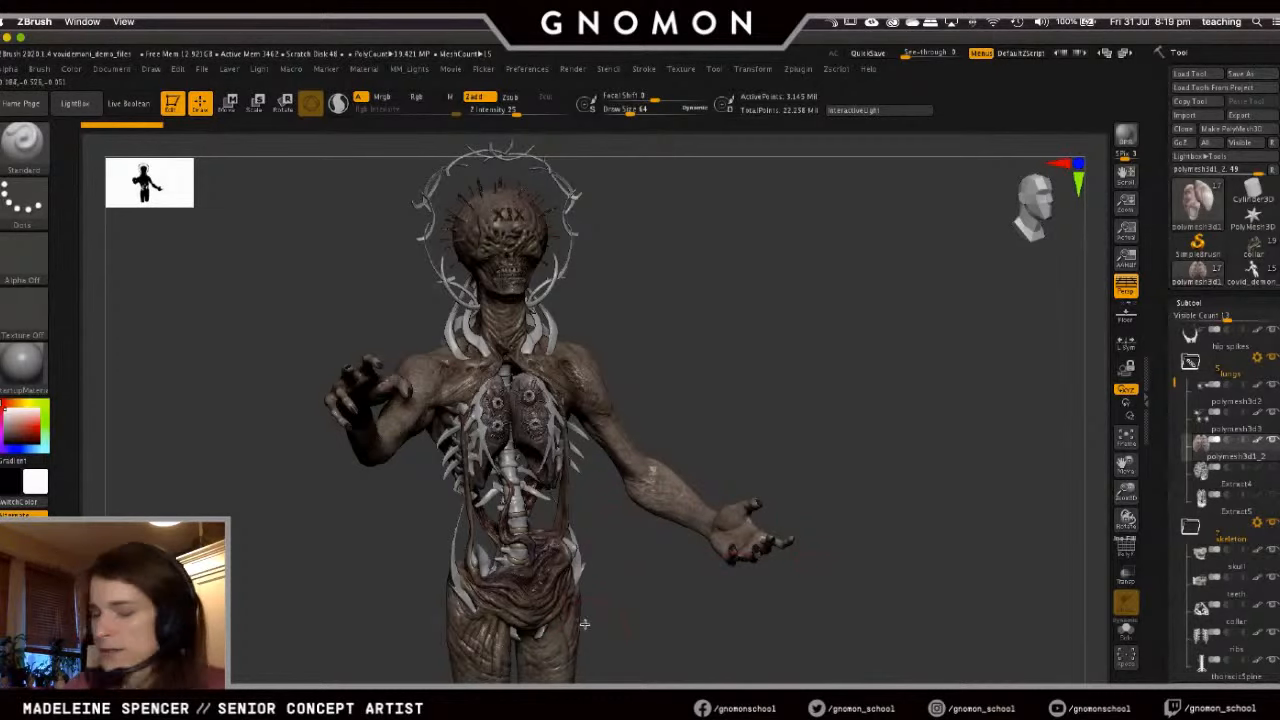
left_click_drag(795, 391, 794, 395)
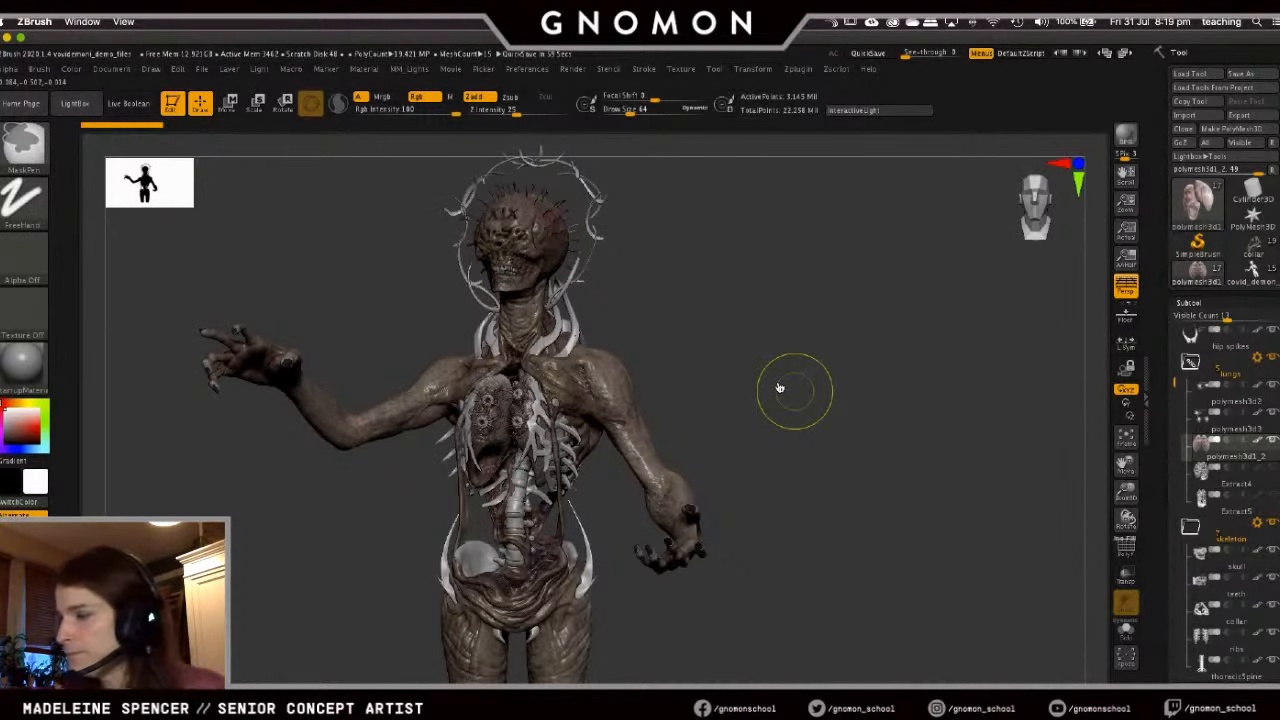
- Switch to the KeyShot scene keyshotOldVersionCovidemoni.bip and widen its window to show the full portrait render beside the camera settings
key("super+Tab")
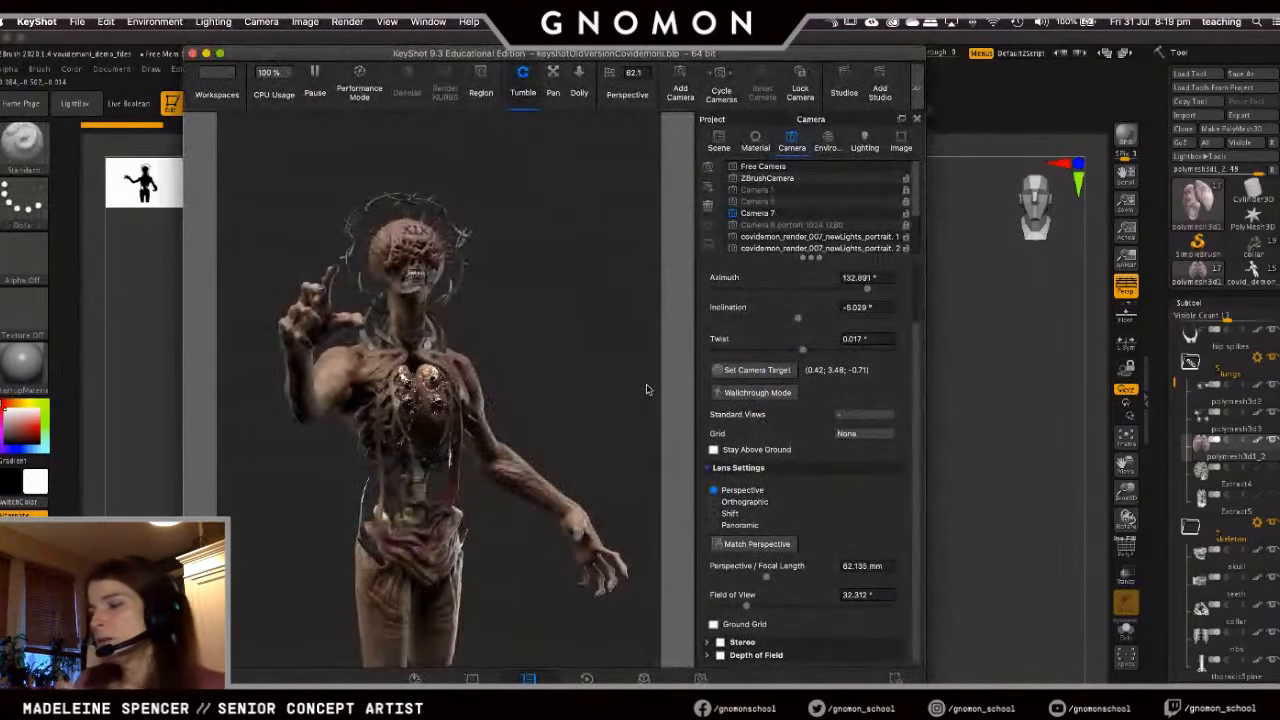
left_click(220, 55)
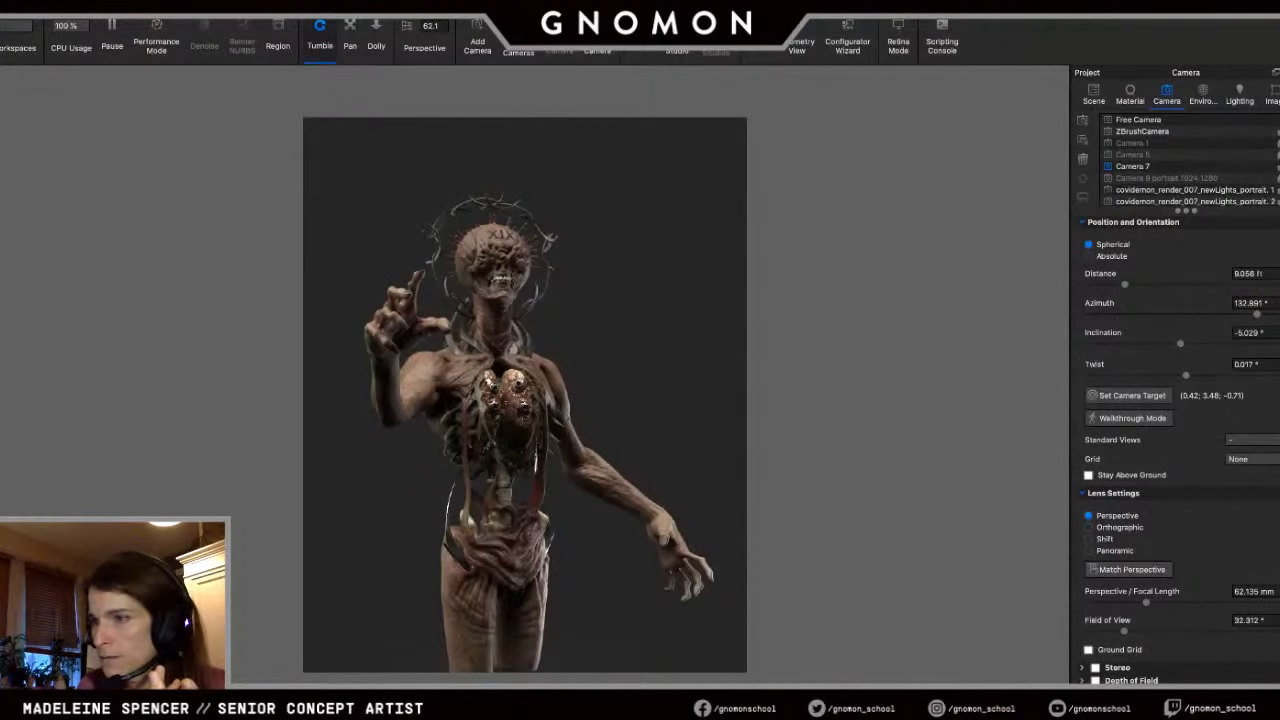
mouse_move(57, 37)
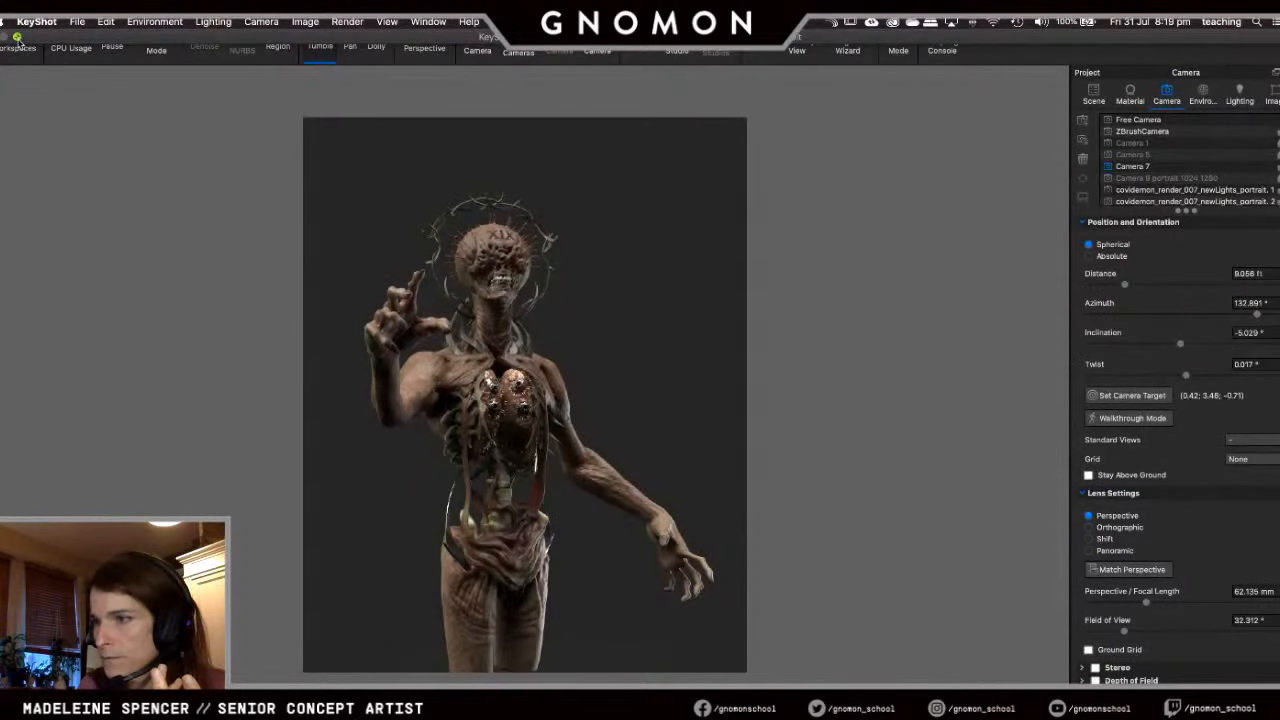
left_click(17, 39)
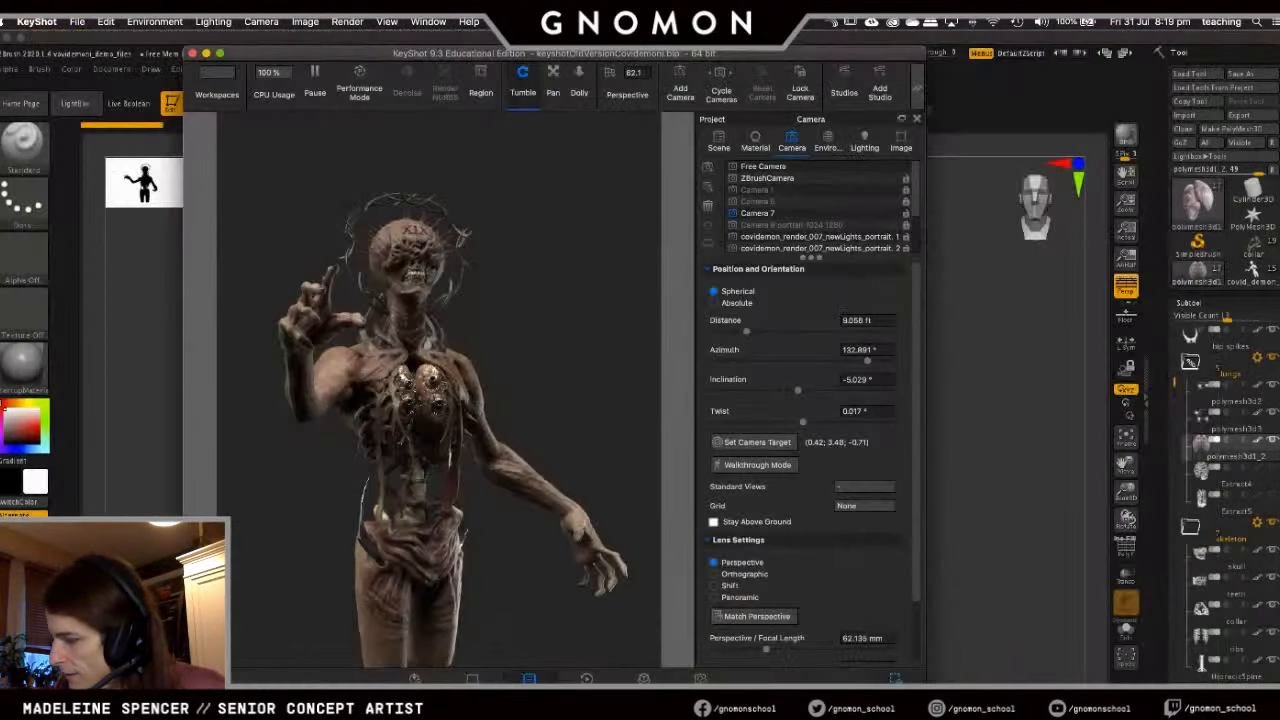
left_click_drag(926, 704, 1264, 718)
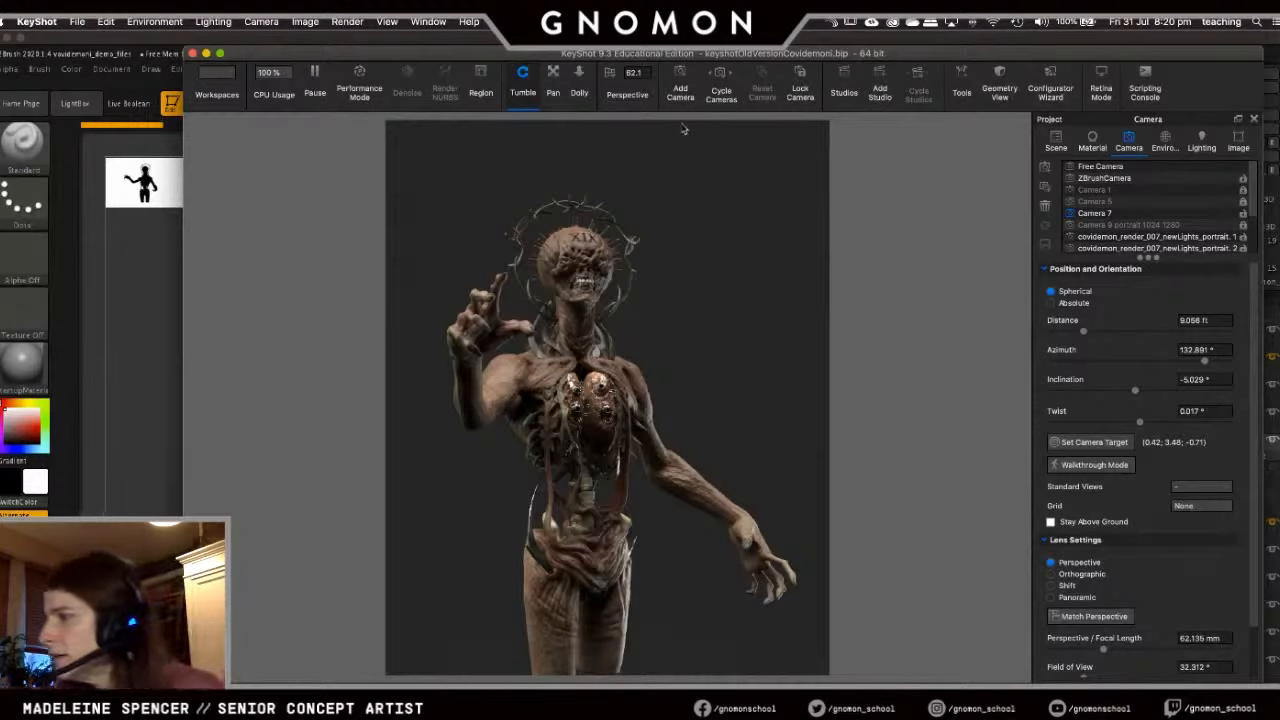
- Change the render view from Camera 7 to Camera 10
left_click(1094, 214)
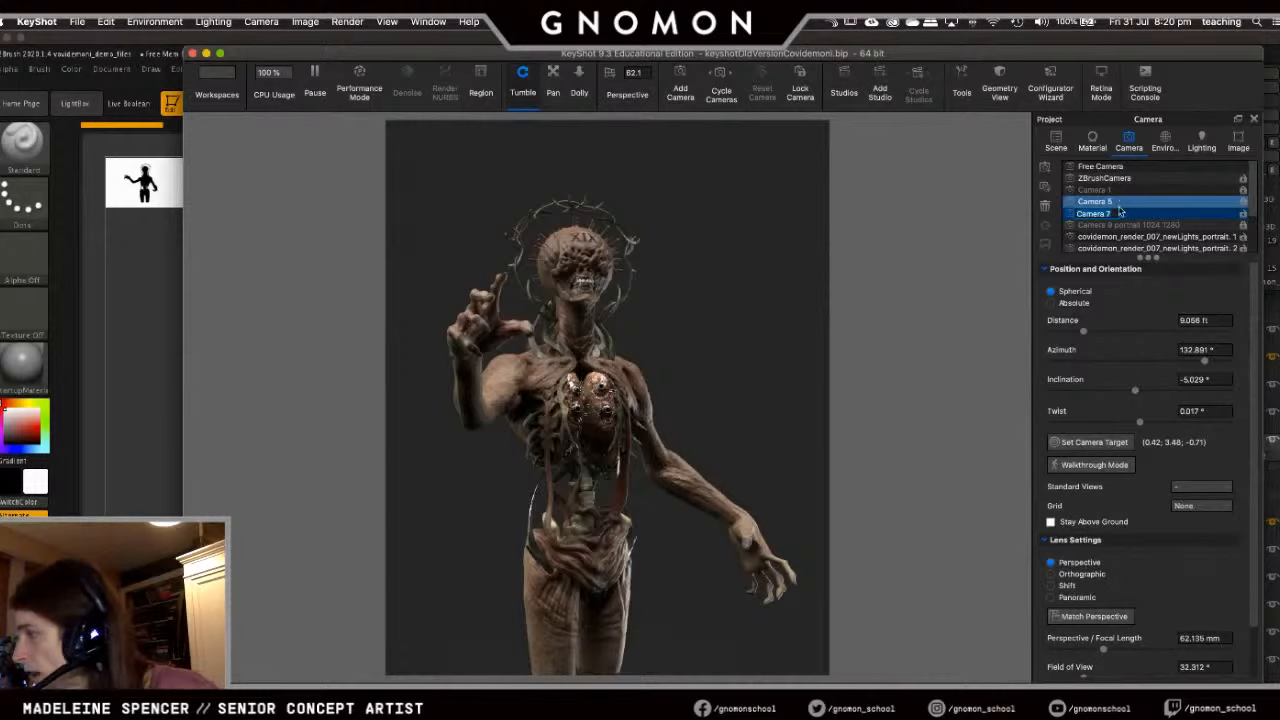
scroll(1120, 228, "down", 3)
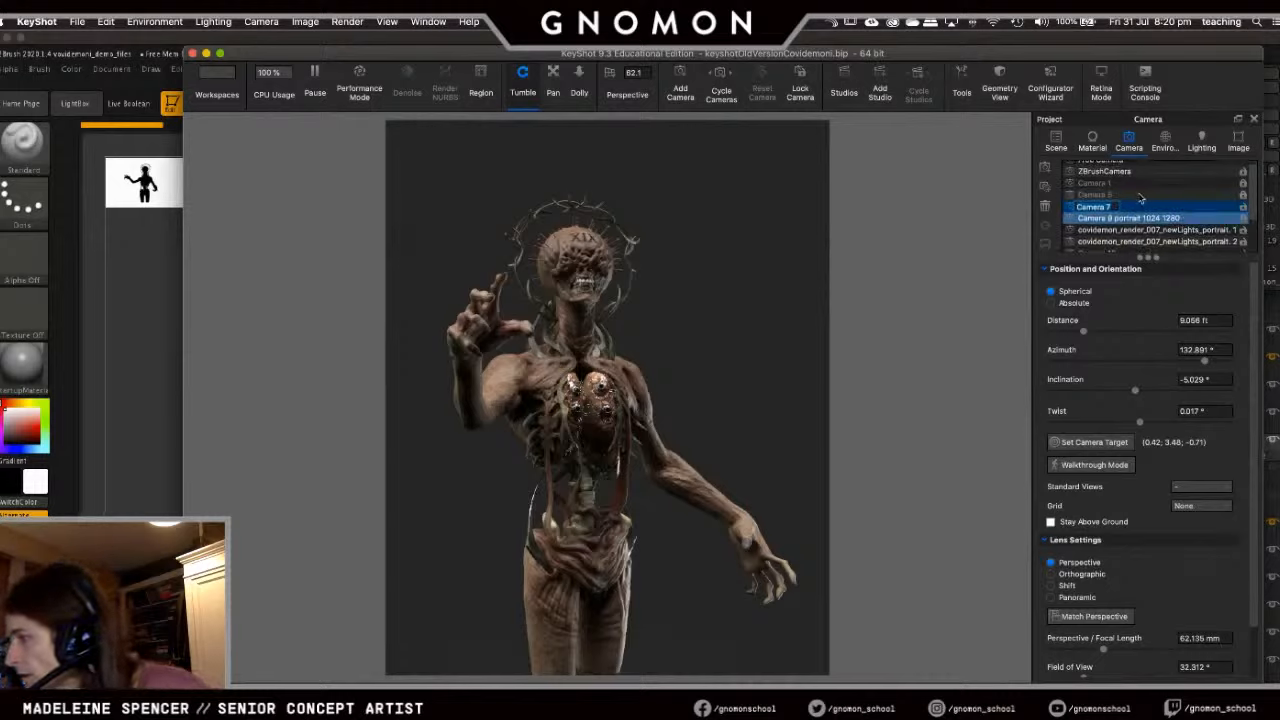
left_click(1110, 237)
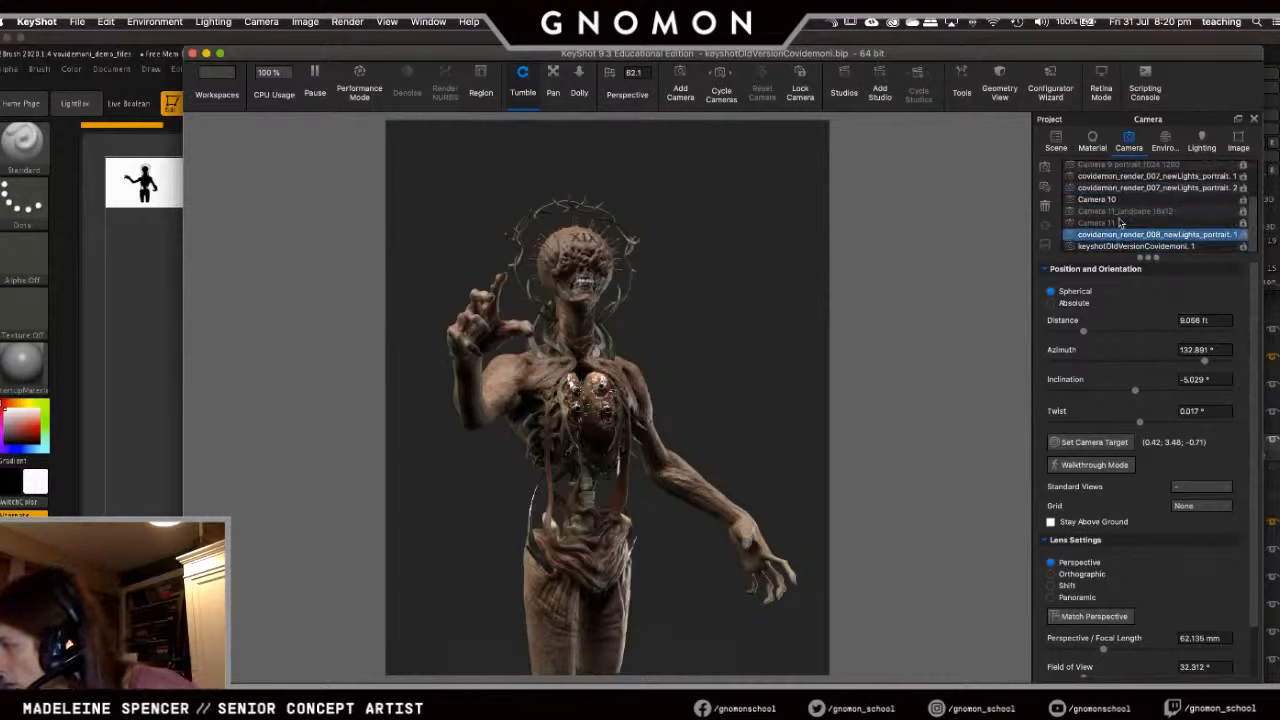
left_click(1114, 201)
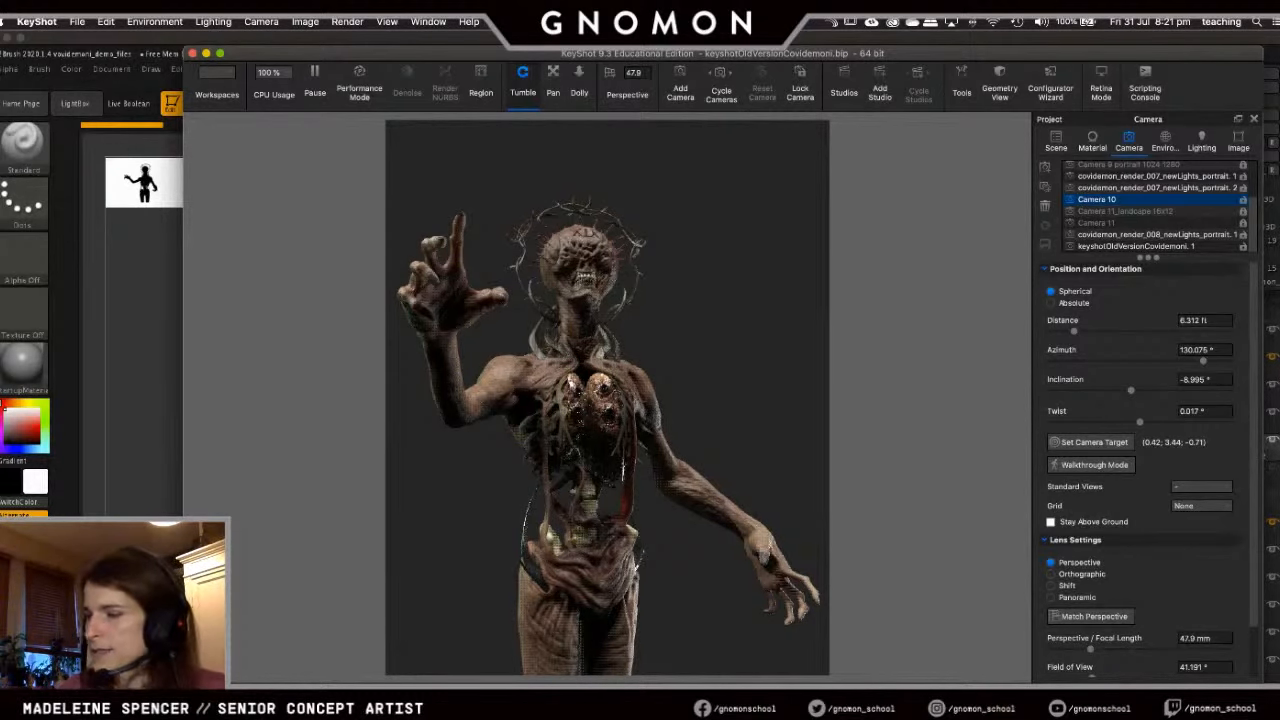
- Switch to ZBrush, make the collar demon model the active tool and collapse its skeleton subtool folder
key("super+Tab")
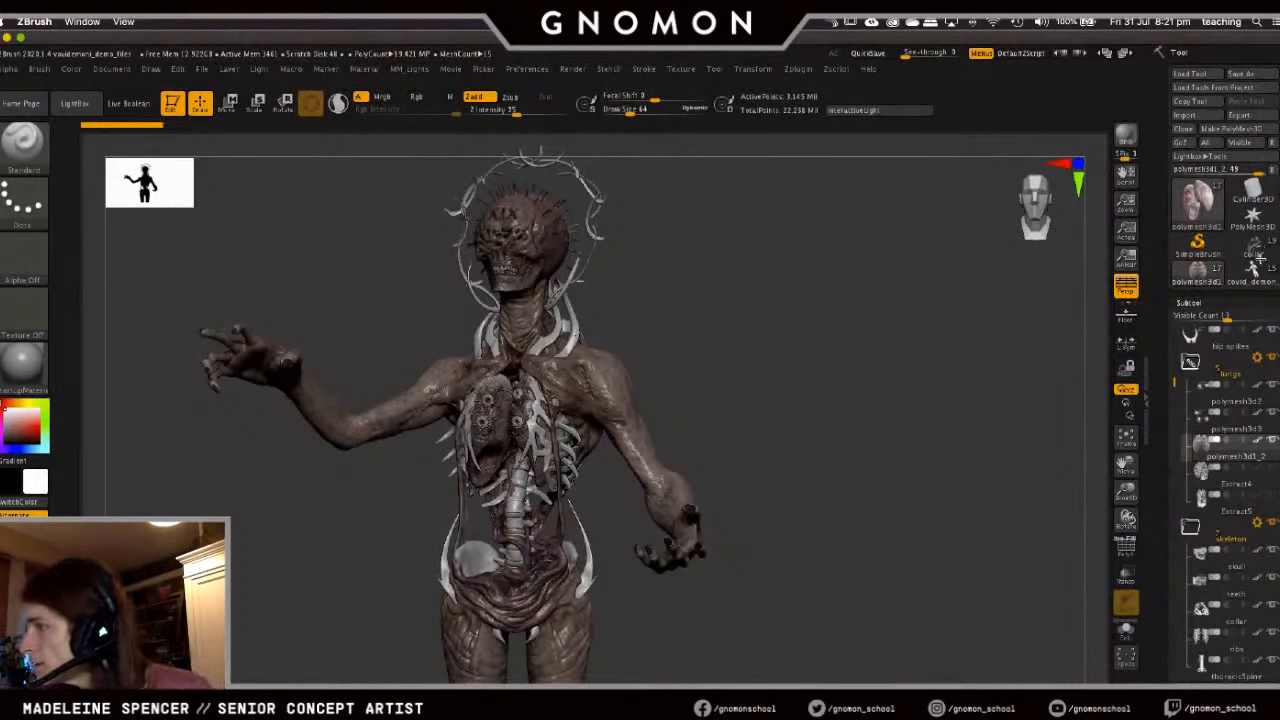
left_click(1259, 251)
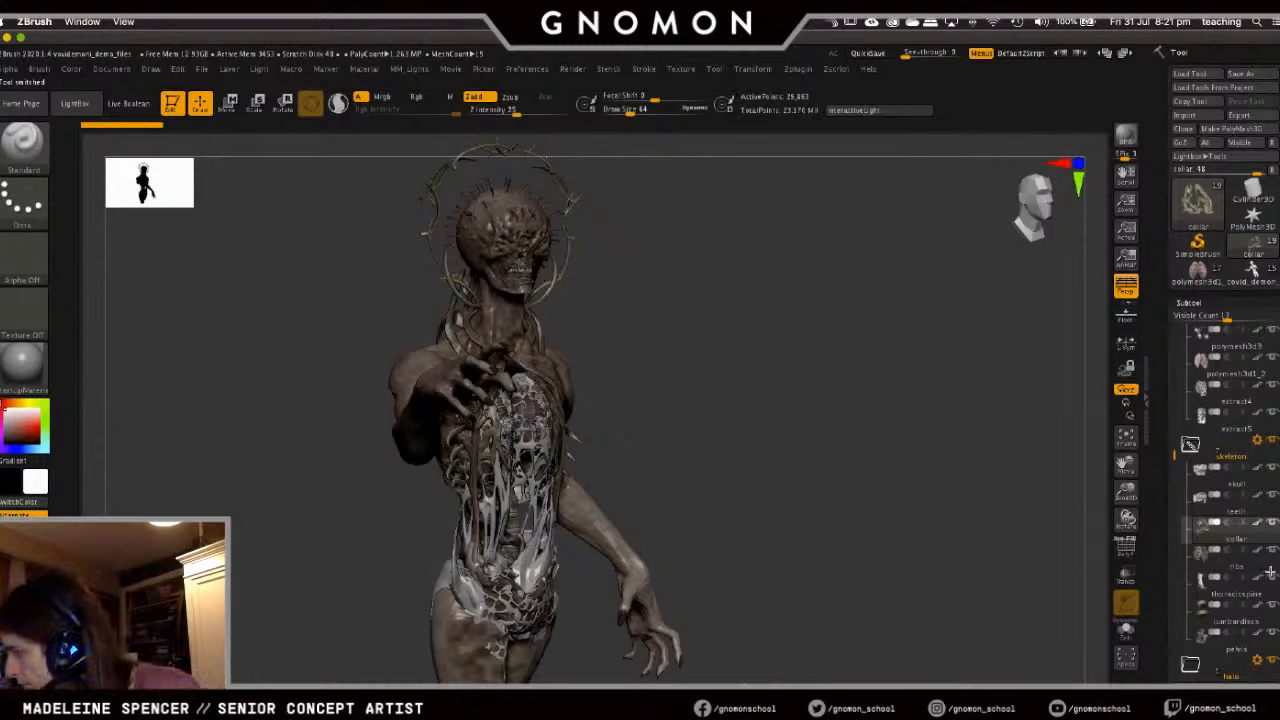
left_click(1233, 460)
left_click(1206, 448)
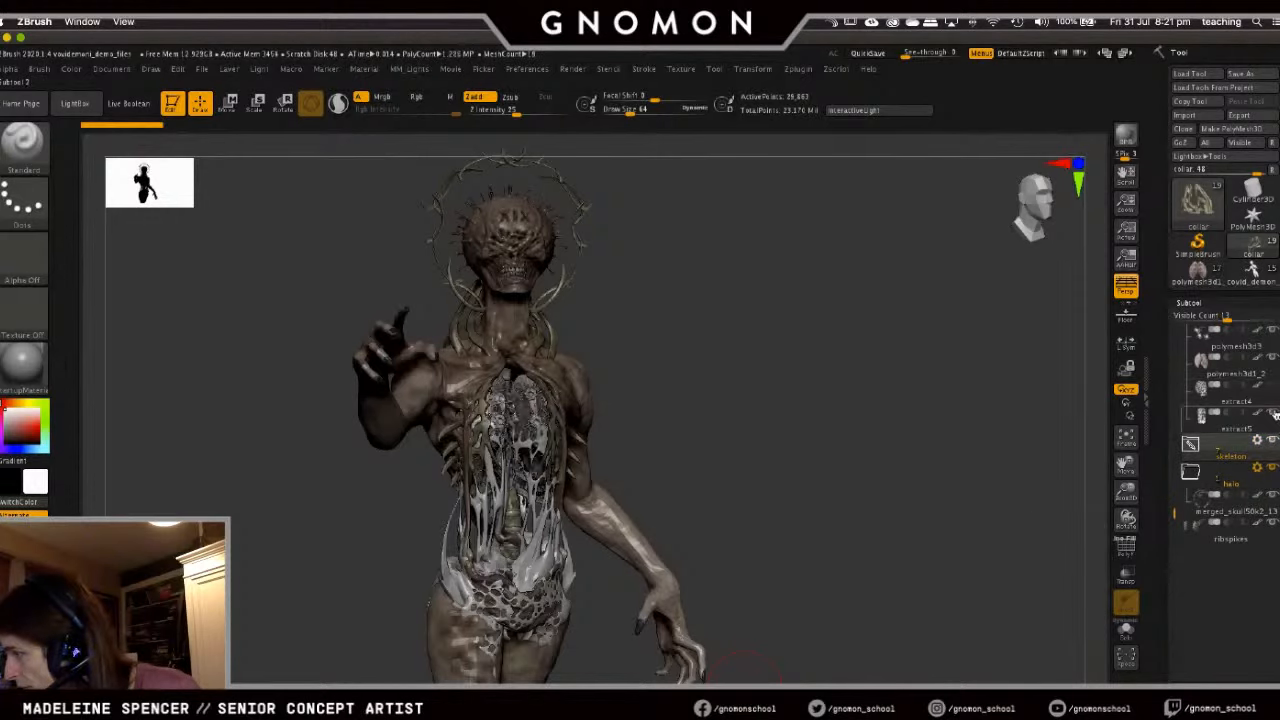
- Hide the webbing meshes over the demon's chest, abdomen and hips, including extract5
left_click(1274, 414)
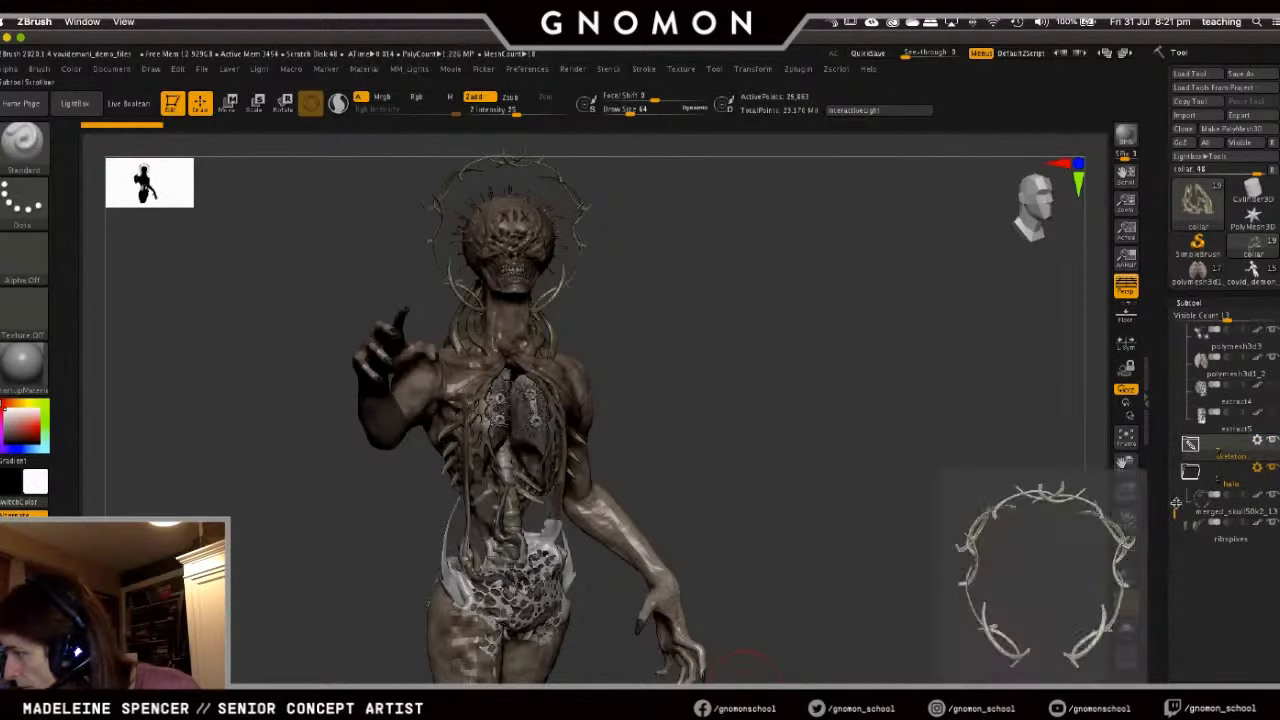
scroll(1184, 512, "up", 5)
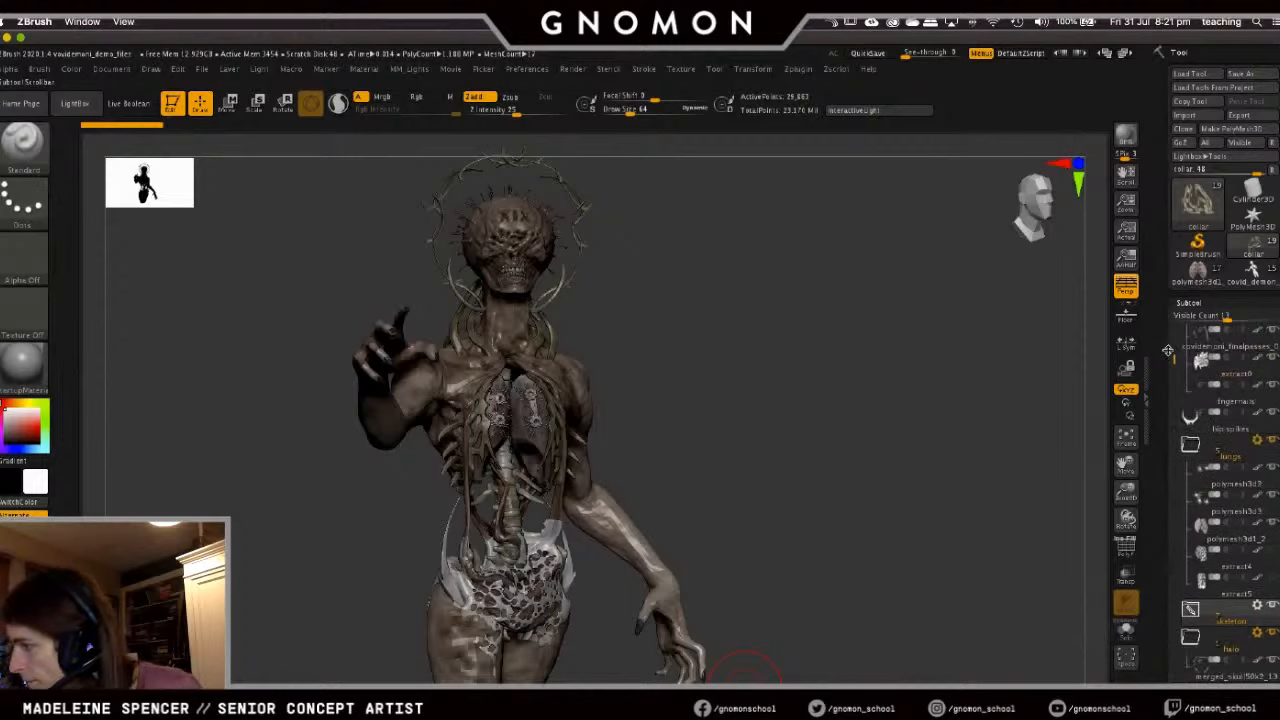
mouse_move(1275, 419)
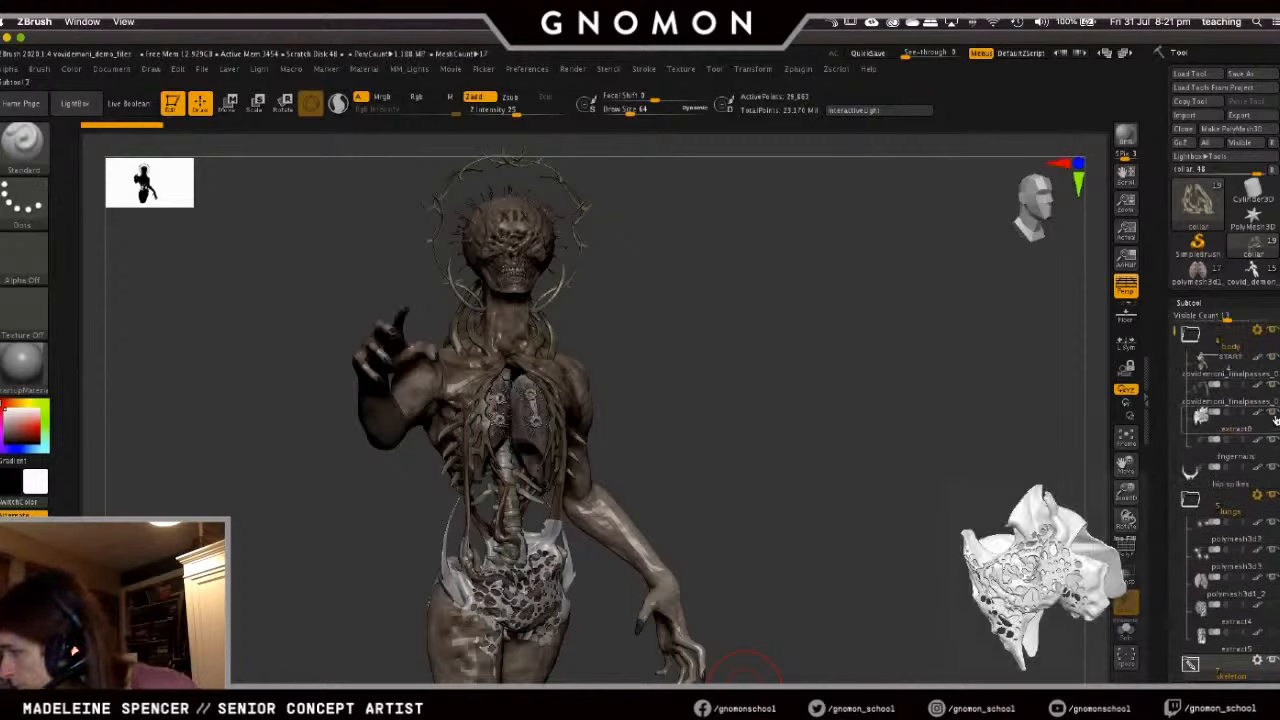
left_click(1274, 419)
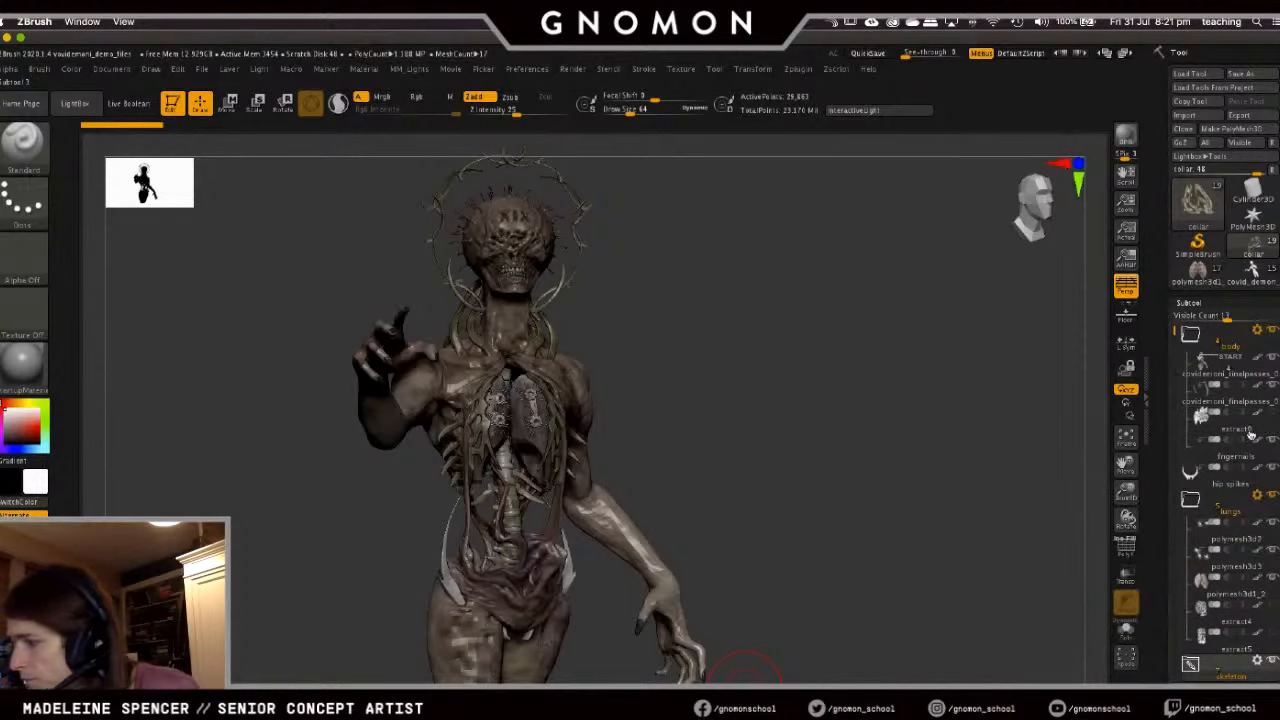
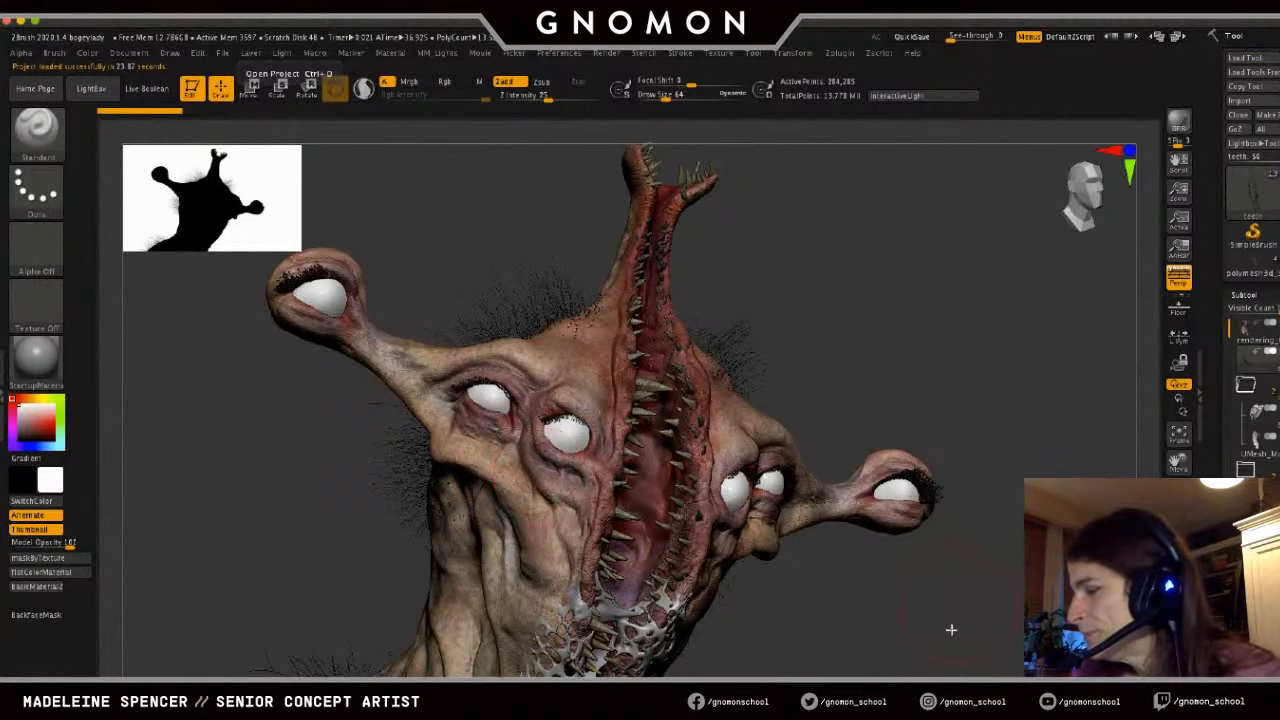
- Examine the posed, painted demon's head, neck and torso up close and from a wider three-quarter angle
left_click_drag(951, 629, 974, 563)
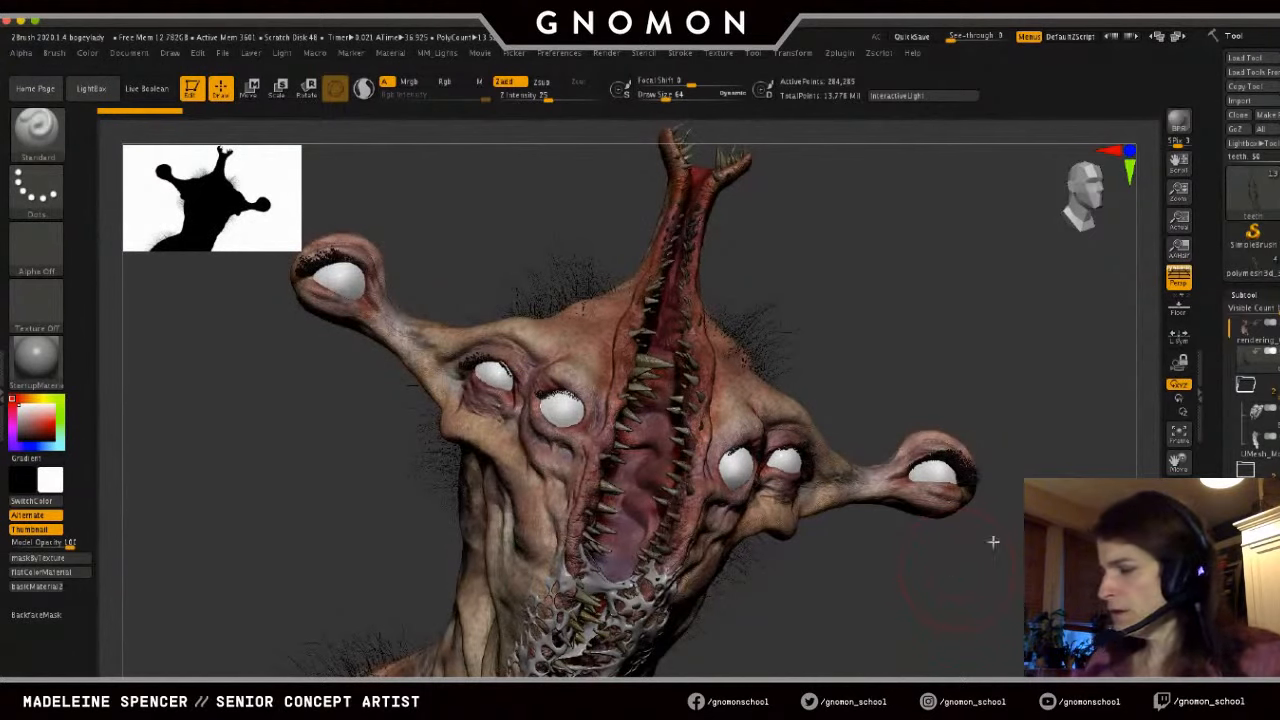
left_click_drag(957, 573, 997, 566, "alt")
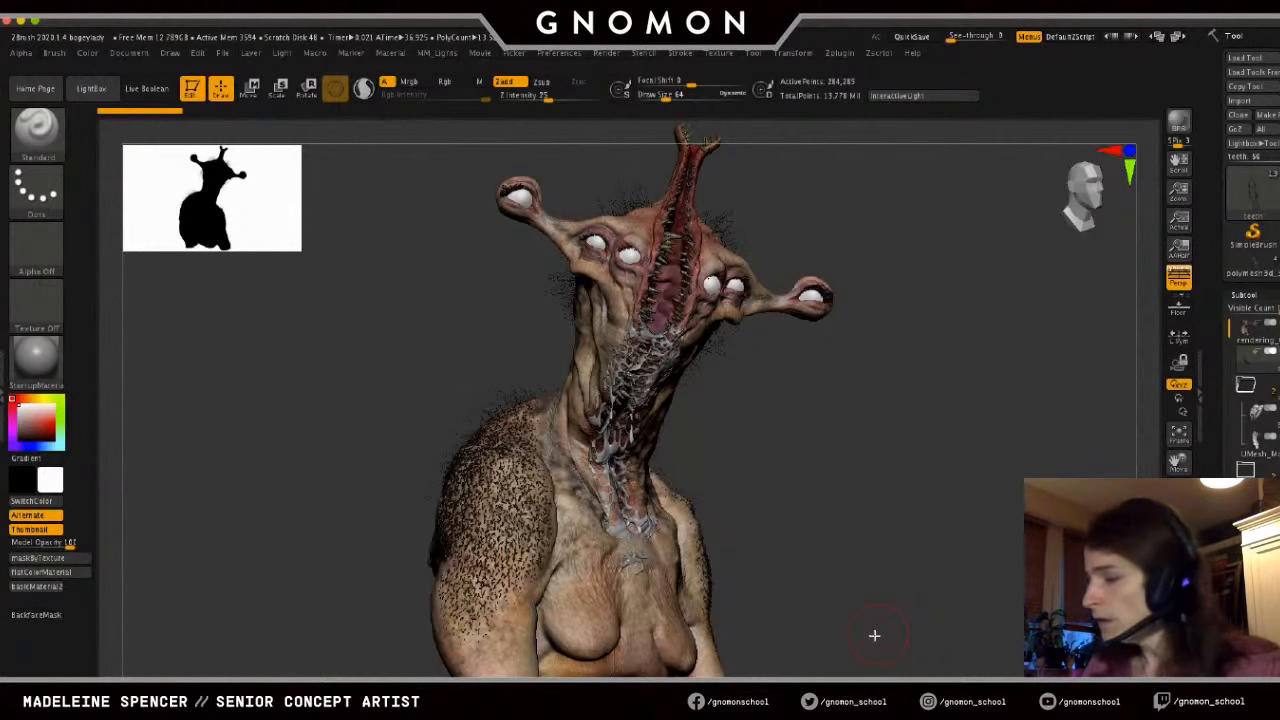
left_click_drag(863, 597, 866, 600)
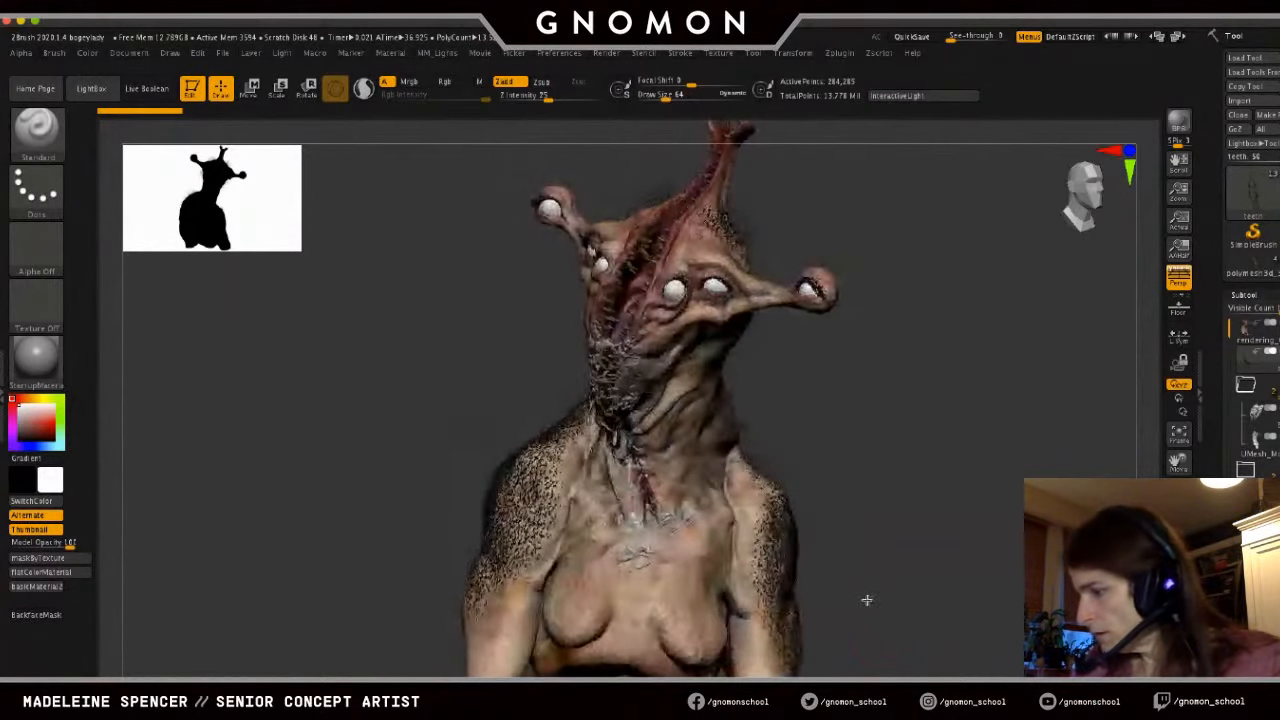
left_click_drag(920, 491, 919, 491)
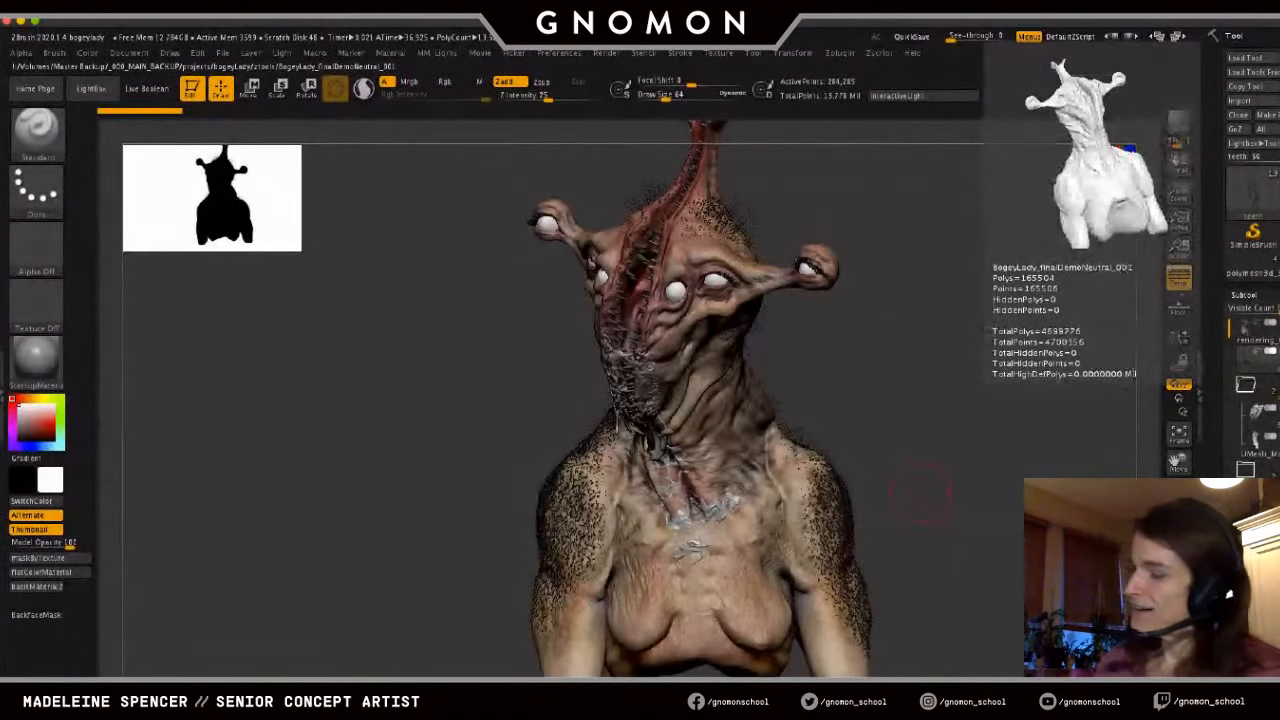
- Switch to the BogeyLady_finalDemoNeutral_001 model, frame it and examine its unpainted head and neck from the front and side
left_click(1276, 195)
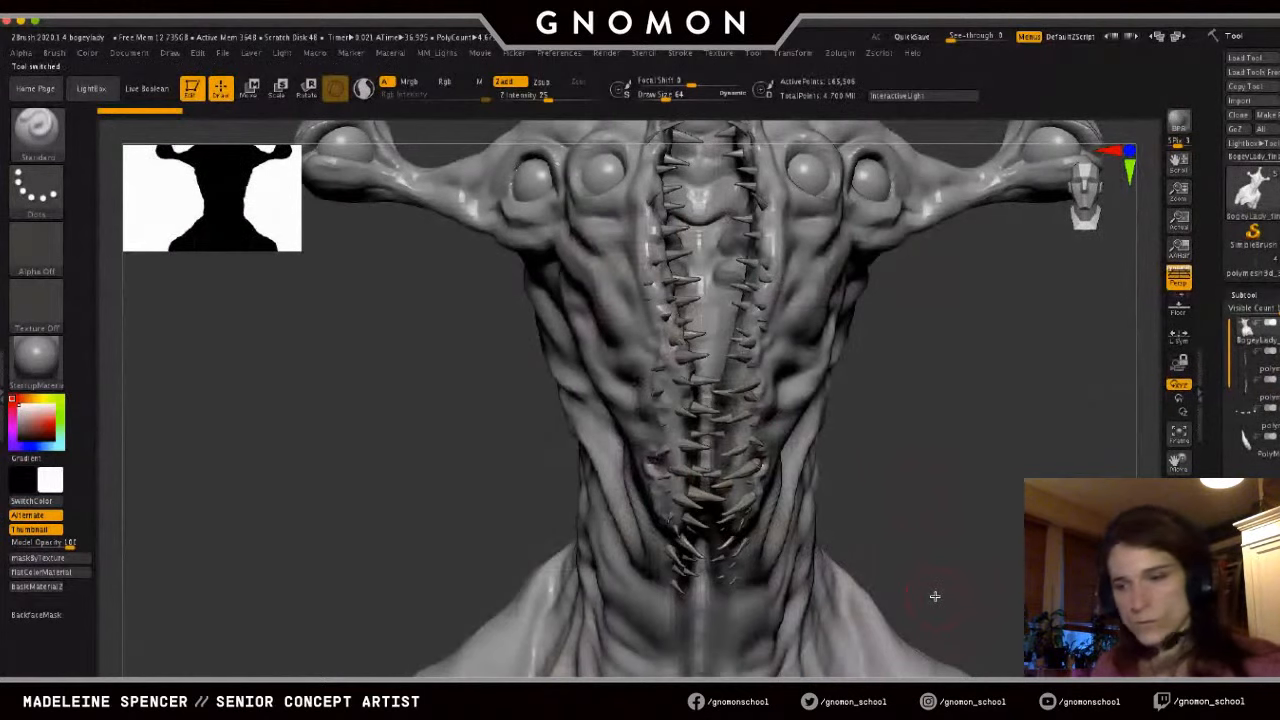
key("f")
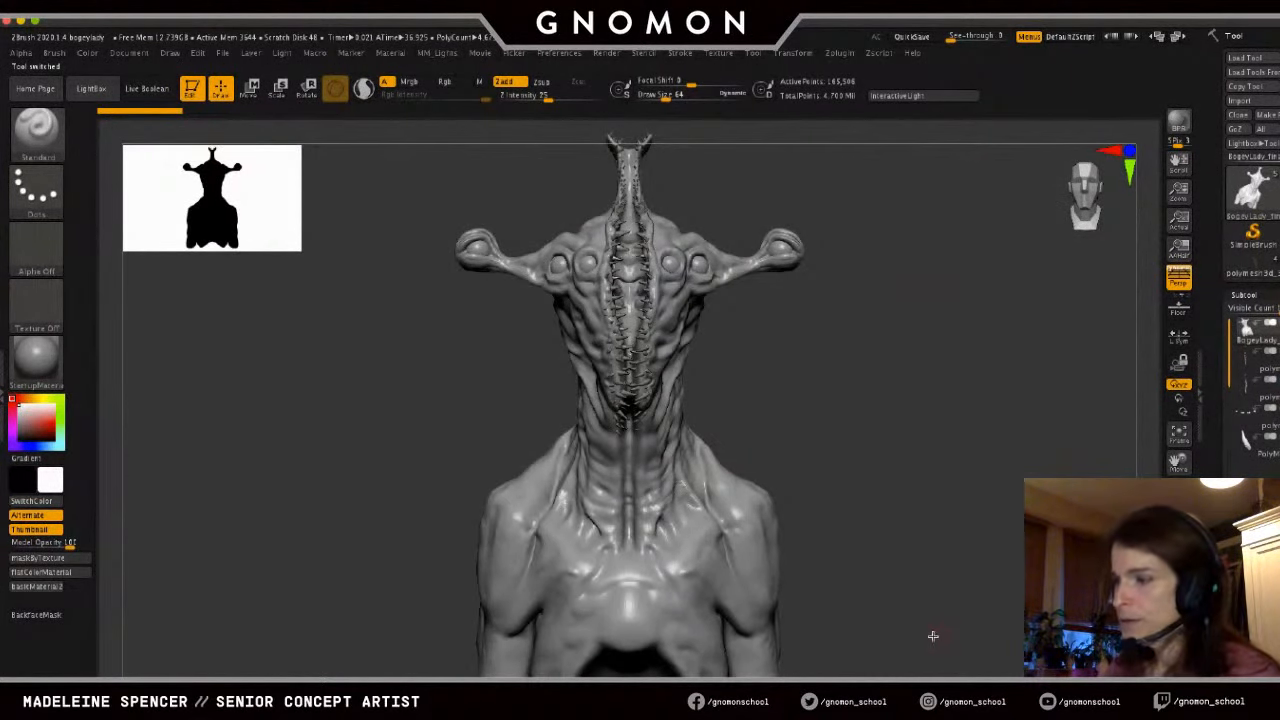
mouse_move(911, 634)
left_mouse_down()
mouse_move(900, 635)
mouse_move(917, 631)
left_mouse_up()
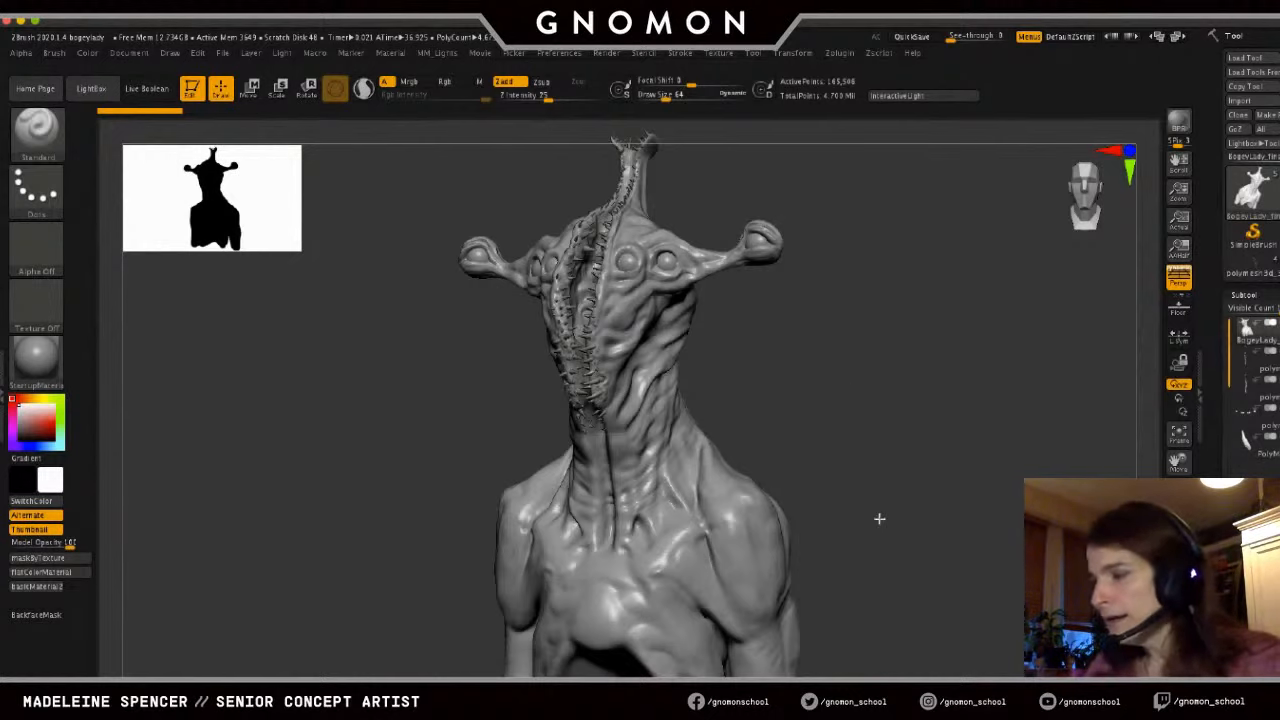
left_click_drag(880, 519, 914, 458, "alt")
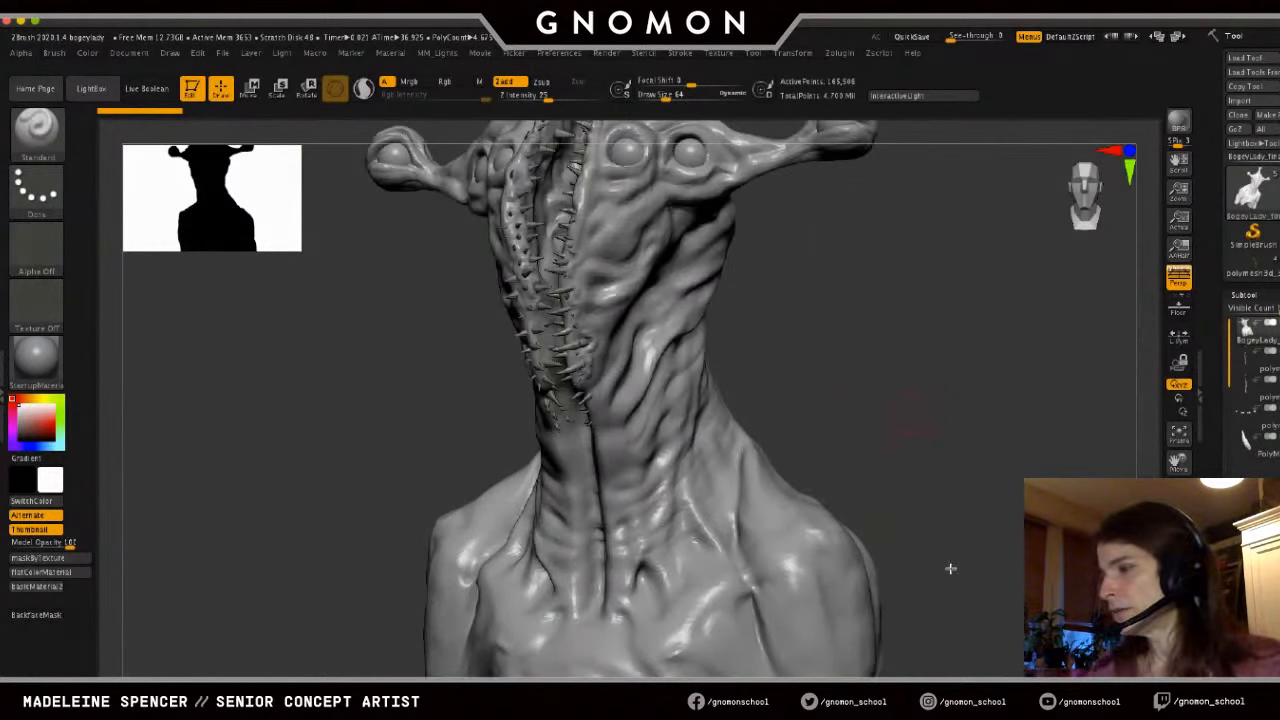
left_click_drag(908, 398, 951, 568, "alt")
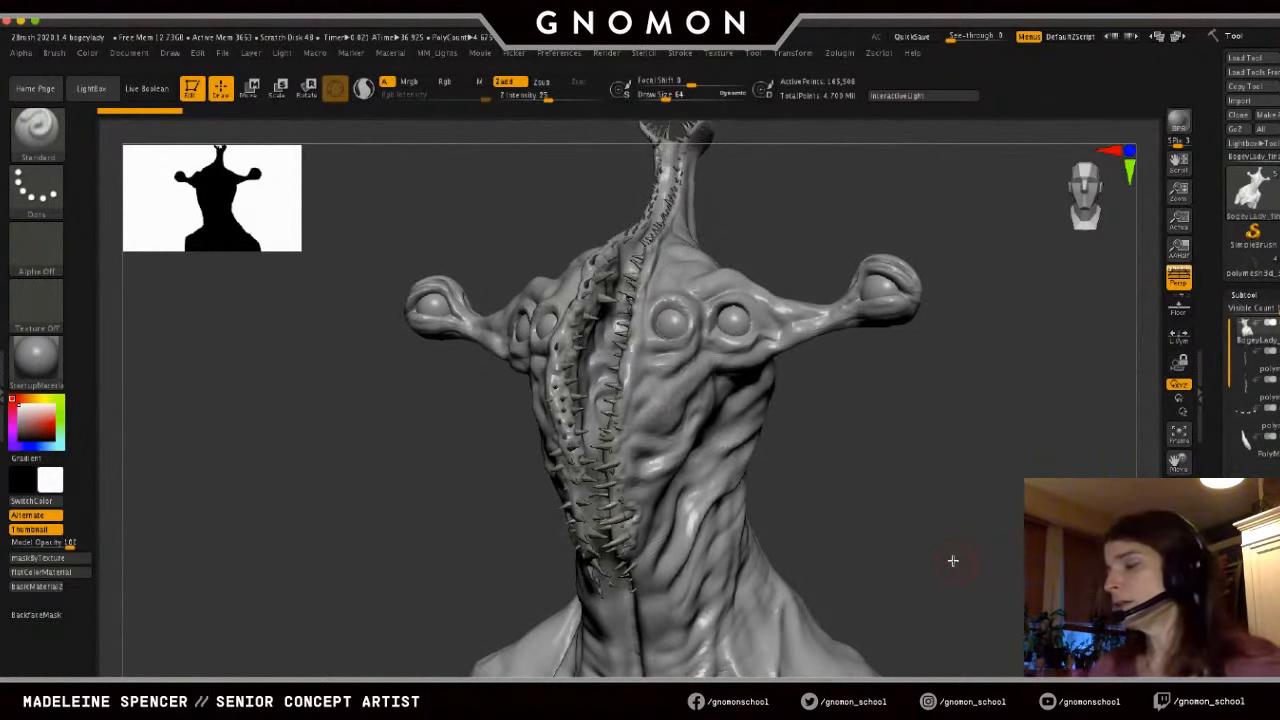
left_click_drag(900, 457, 831, 434)
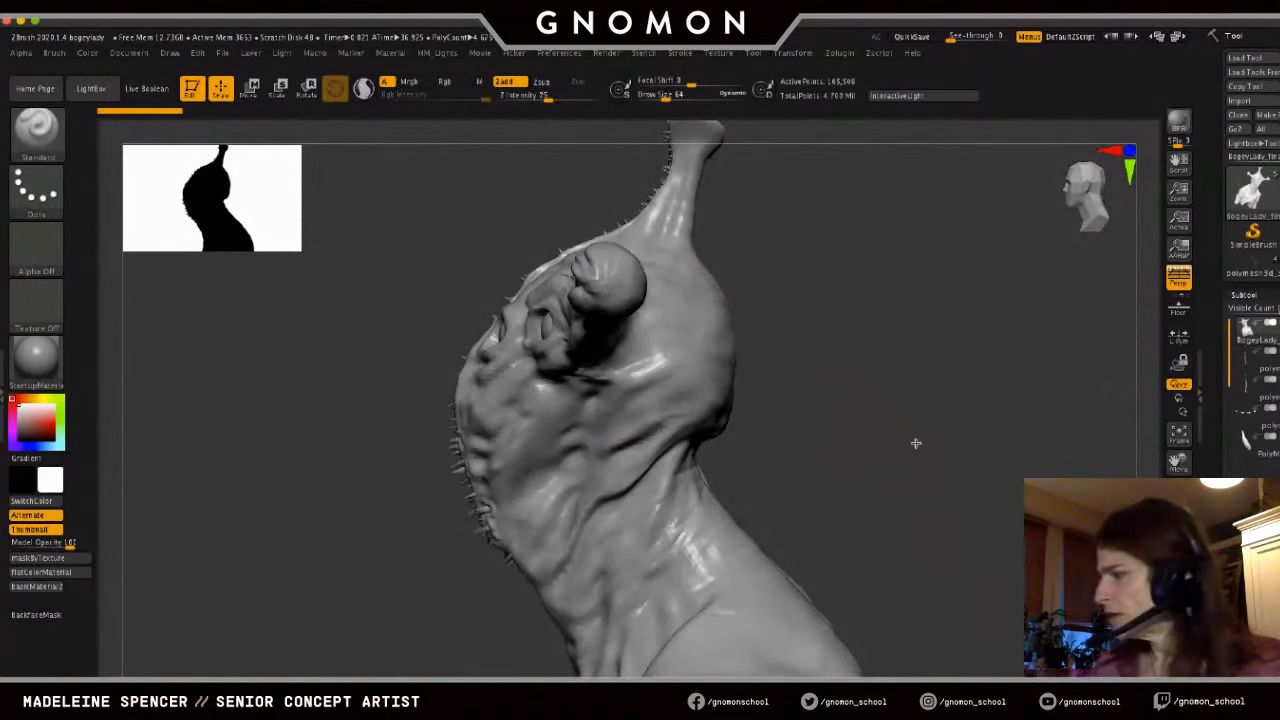
left_click_drag(1228, 650, 1226, 275)
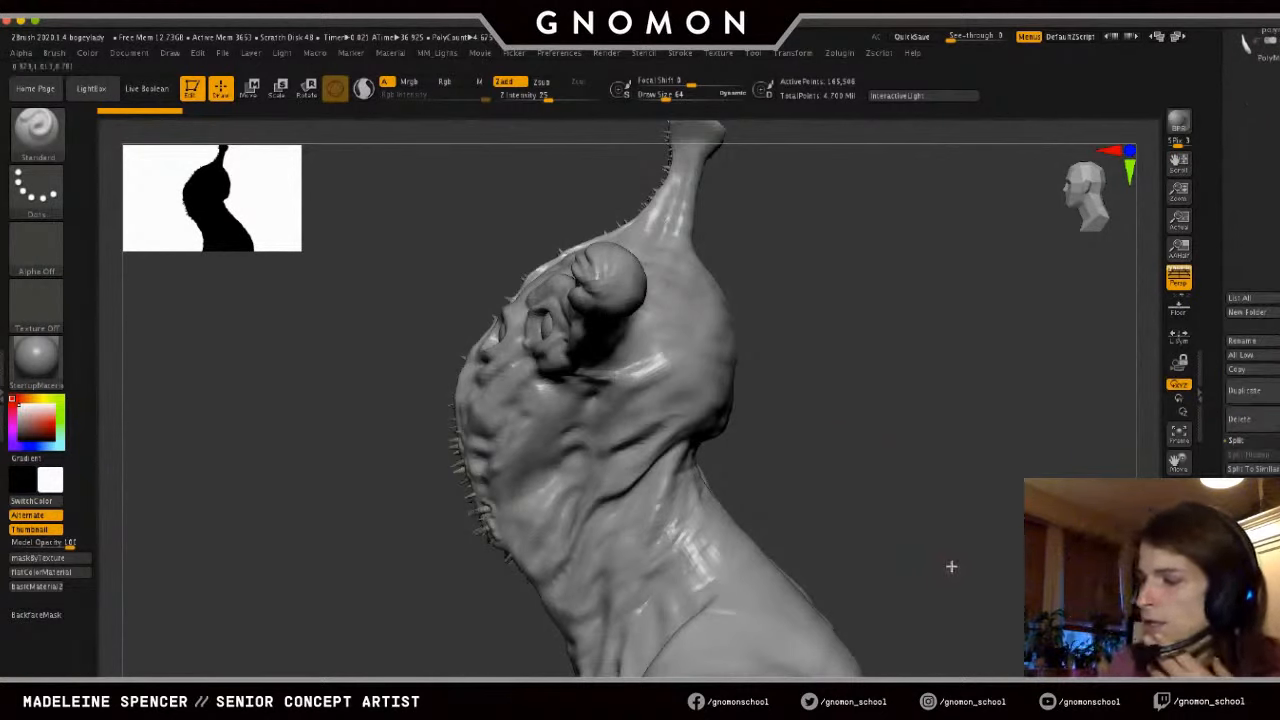
right_click_drag(612, 466, 624, 480)
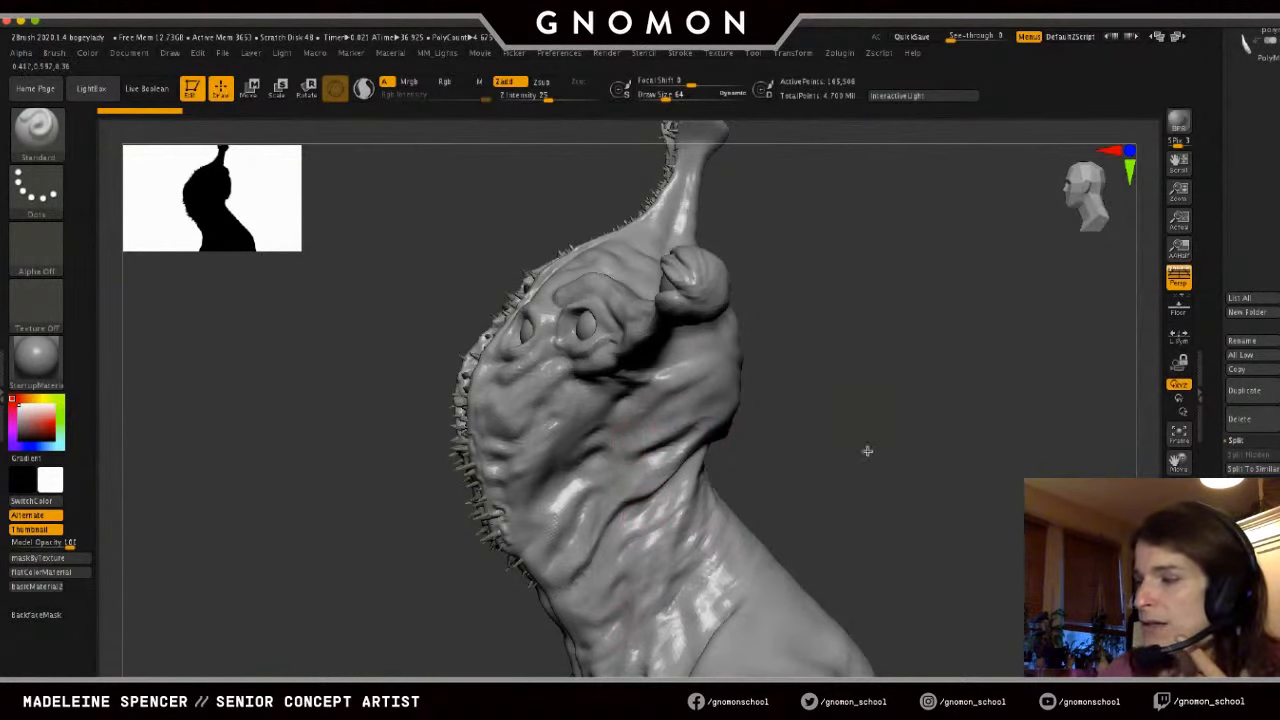
left_click_drag(873, 412, 873, 412)
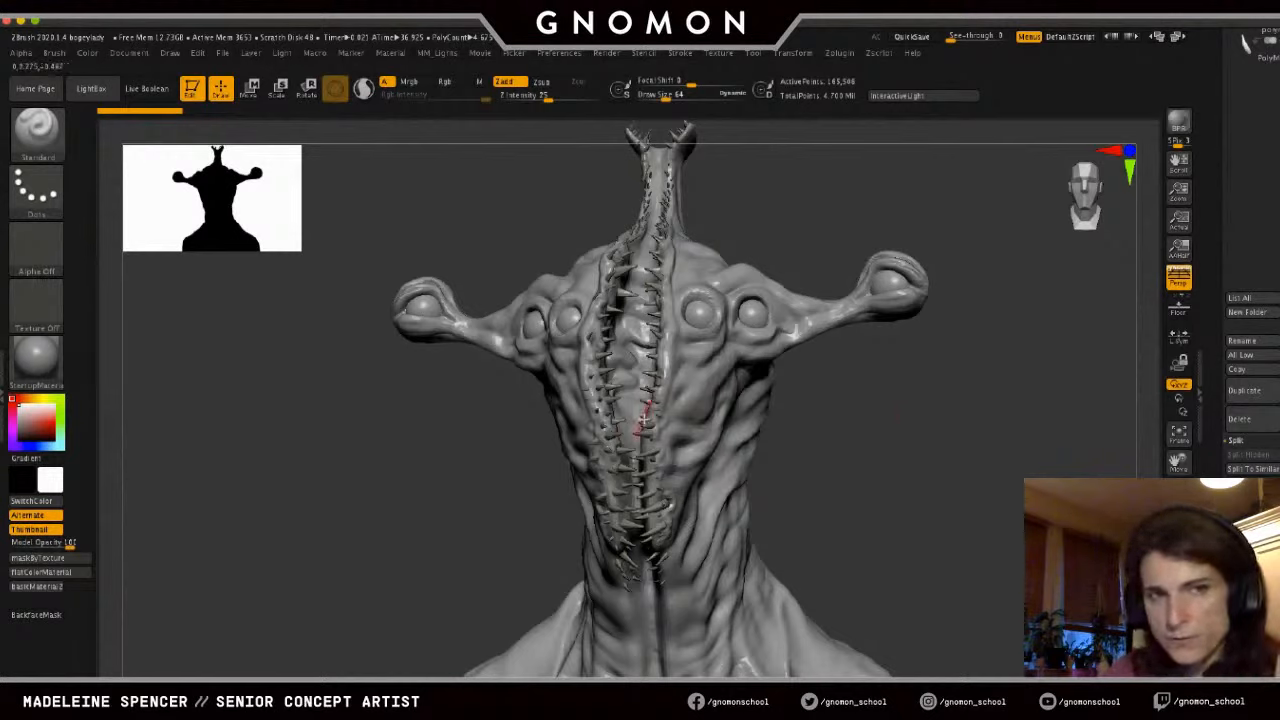
- Make the painted, detailed neutral demon with hair and dark eyes the active tool and turn off its body's polypaint
scroll(1245, 437, "up", 10)
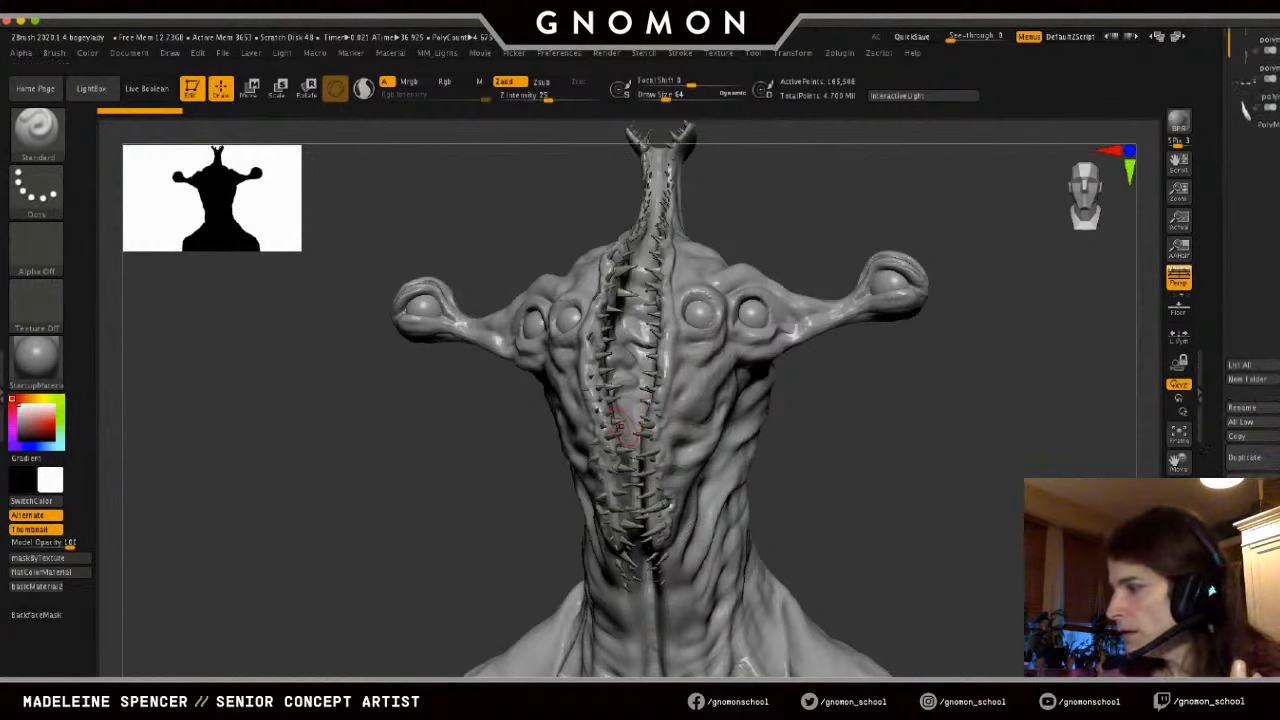
mouse_move(1245, 438)
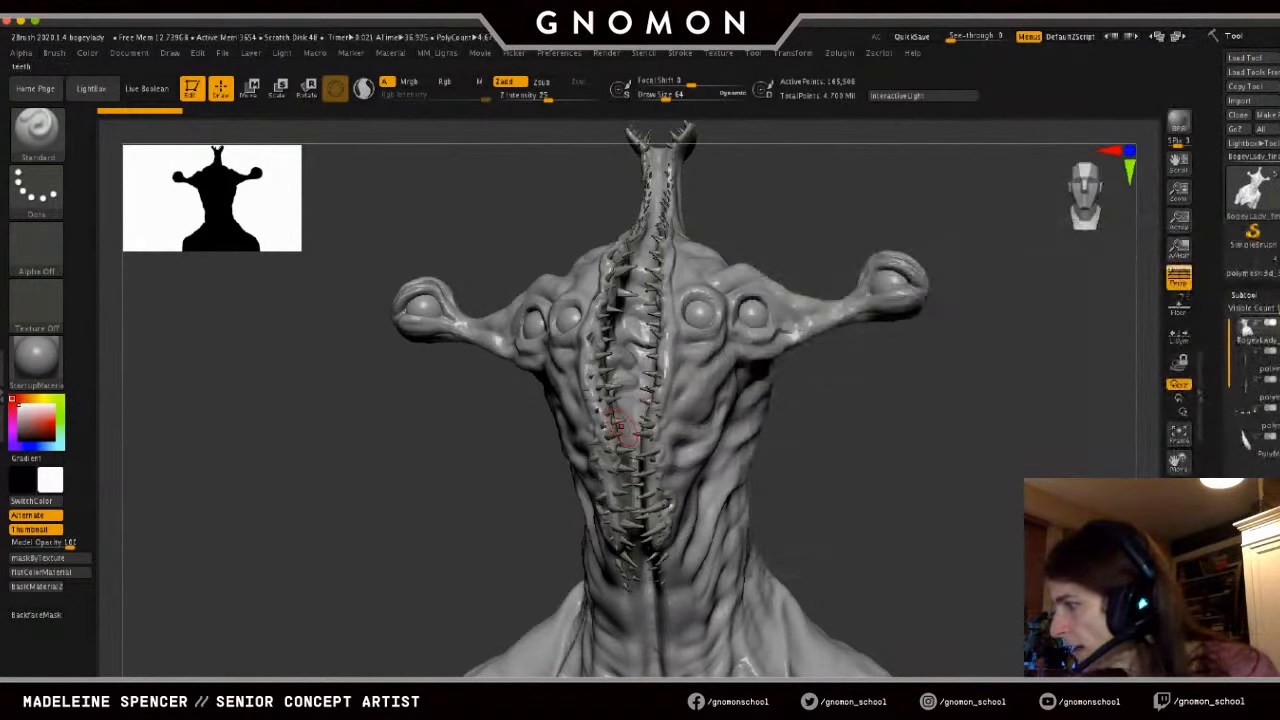
left_click(1277, 260)
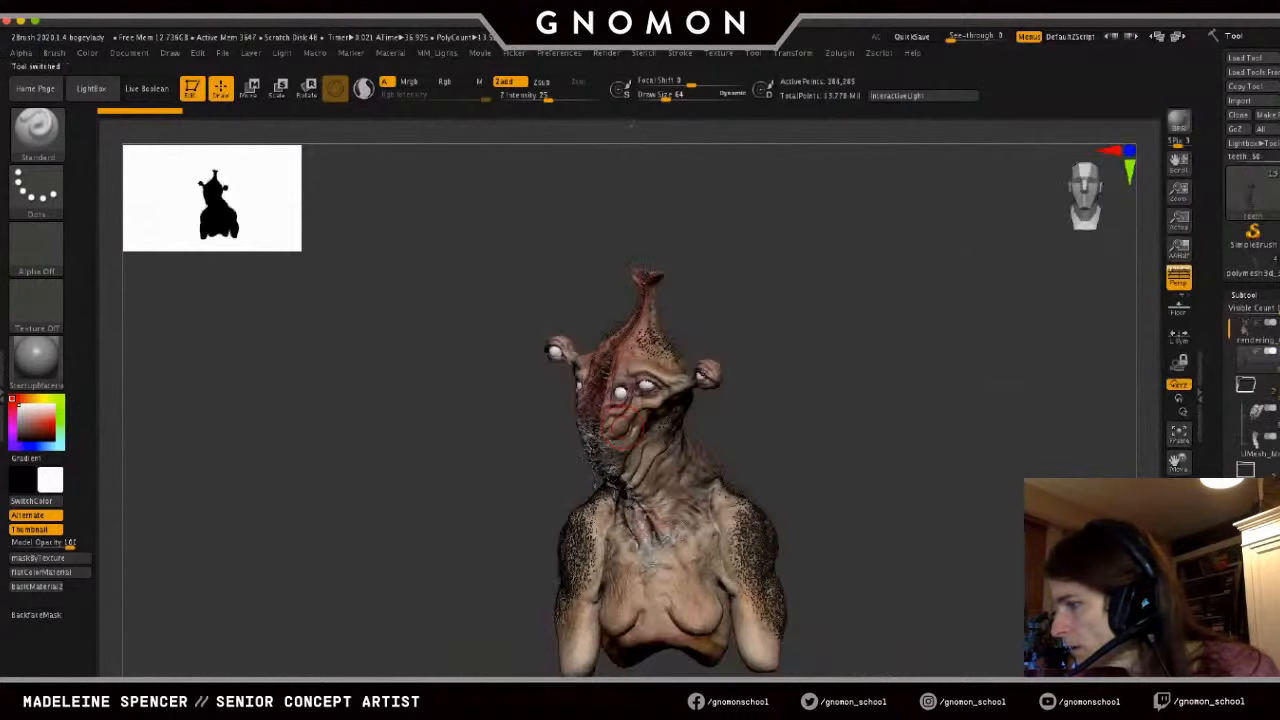
left_click(1260, 289)
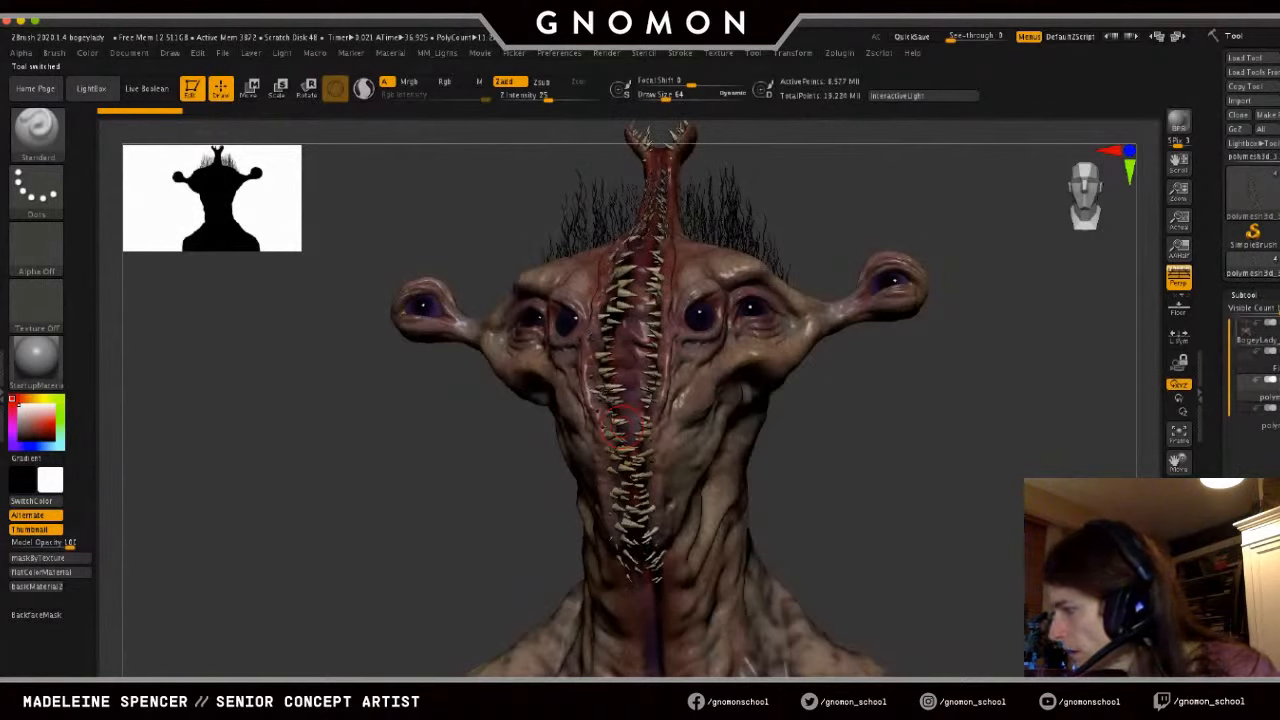
key("ctrl+z")
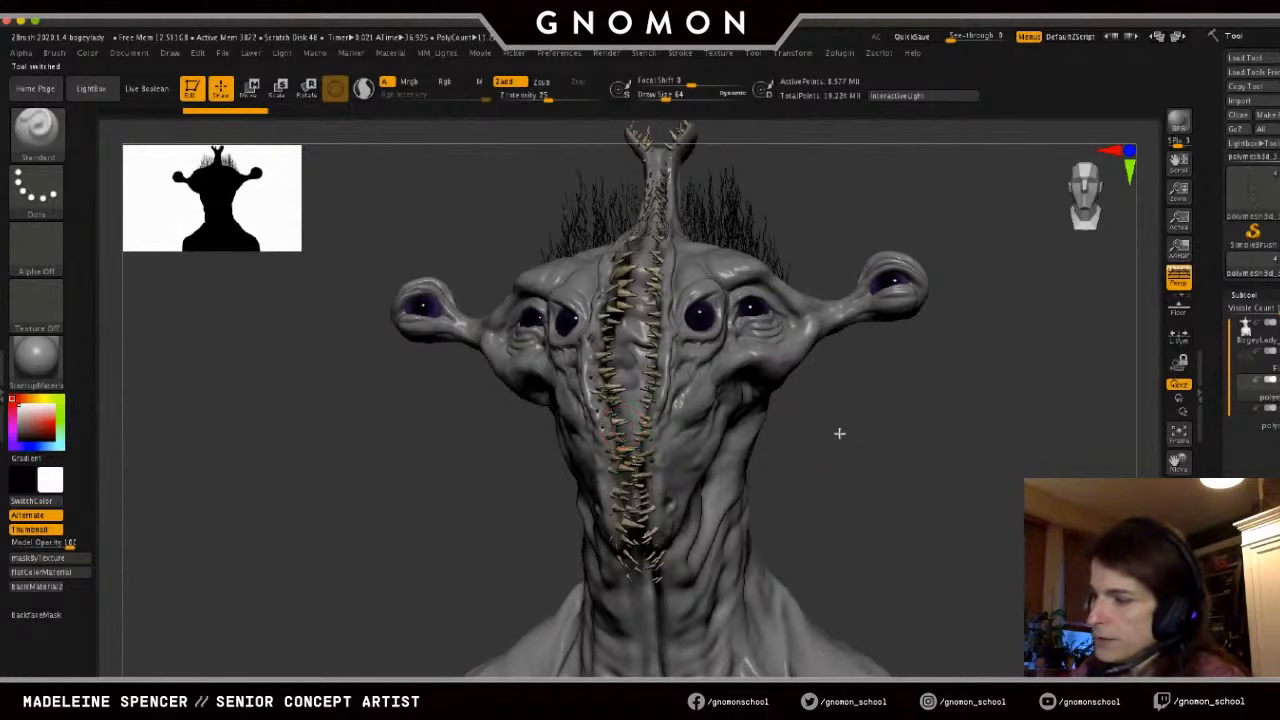
right_click_drag(727, 418, 737, 396)
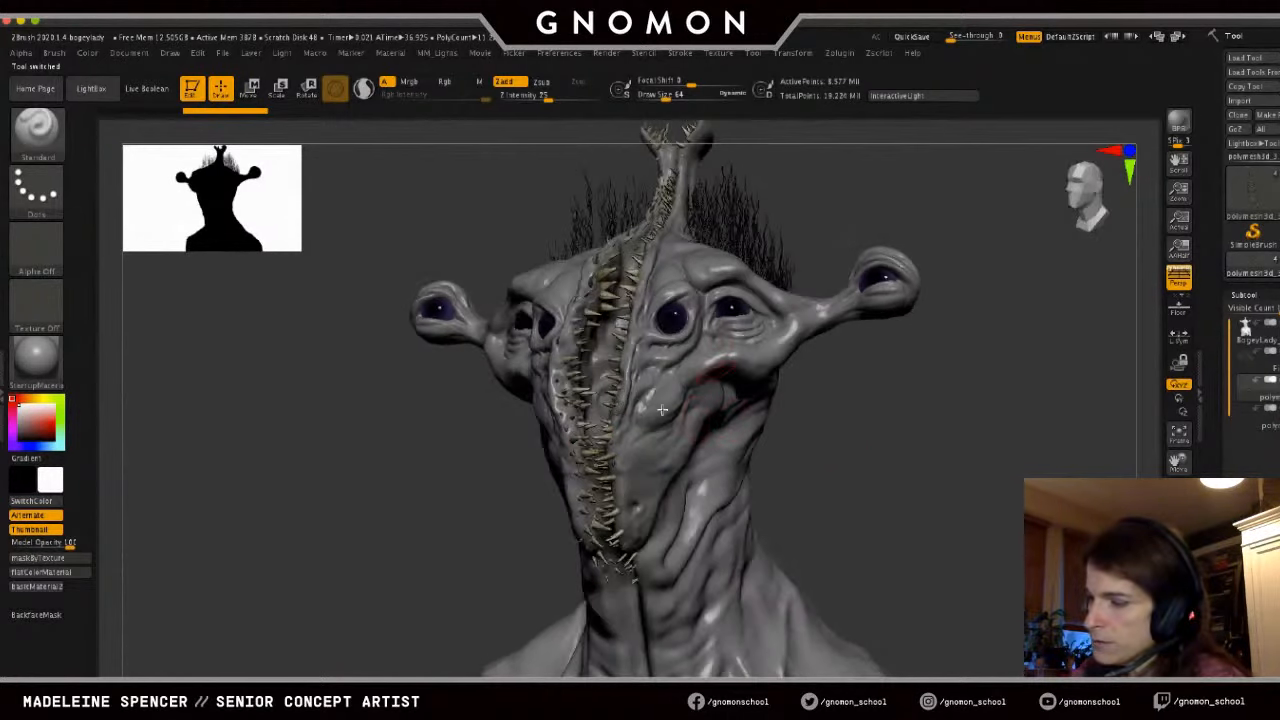
- Compare the simpler BogeyLady_finalDemoNeutral_001 sculpt with the detailed neutral demon by activating each in turn
mouse_move(1246, 330)
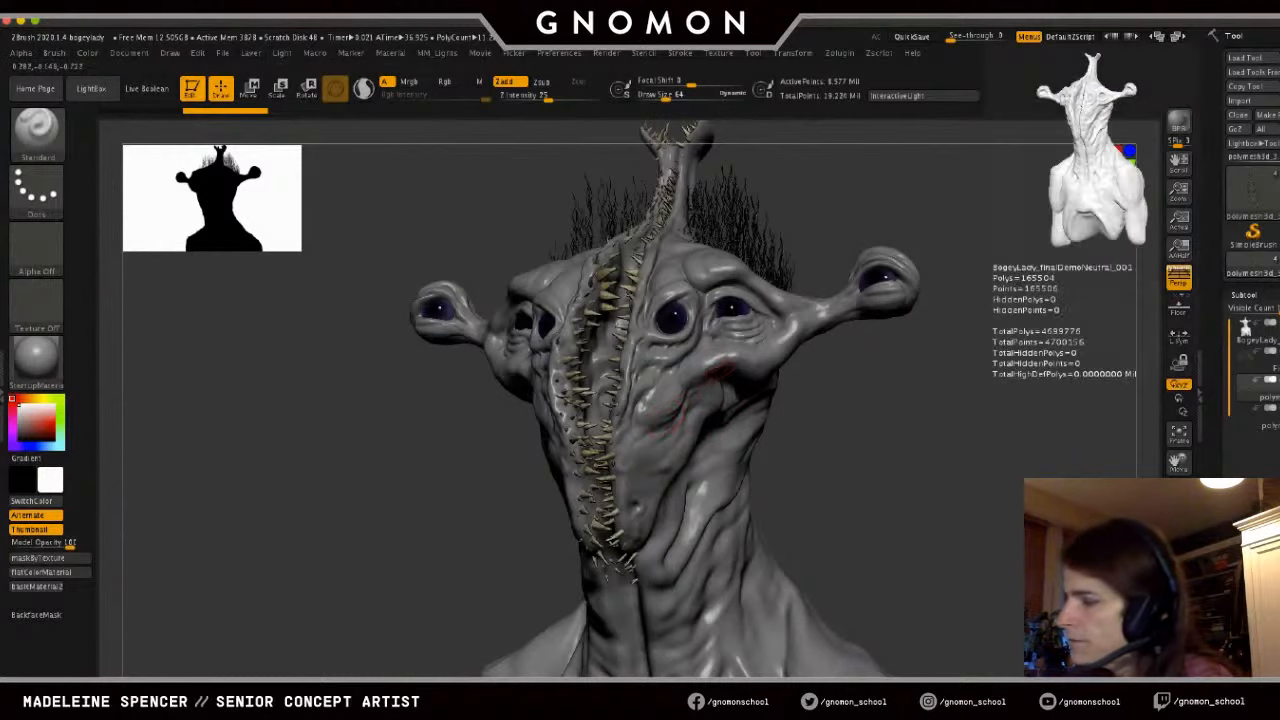
left_click(1276, 236)
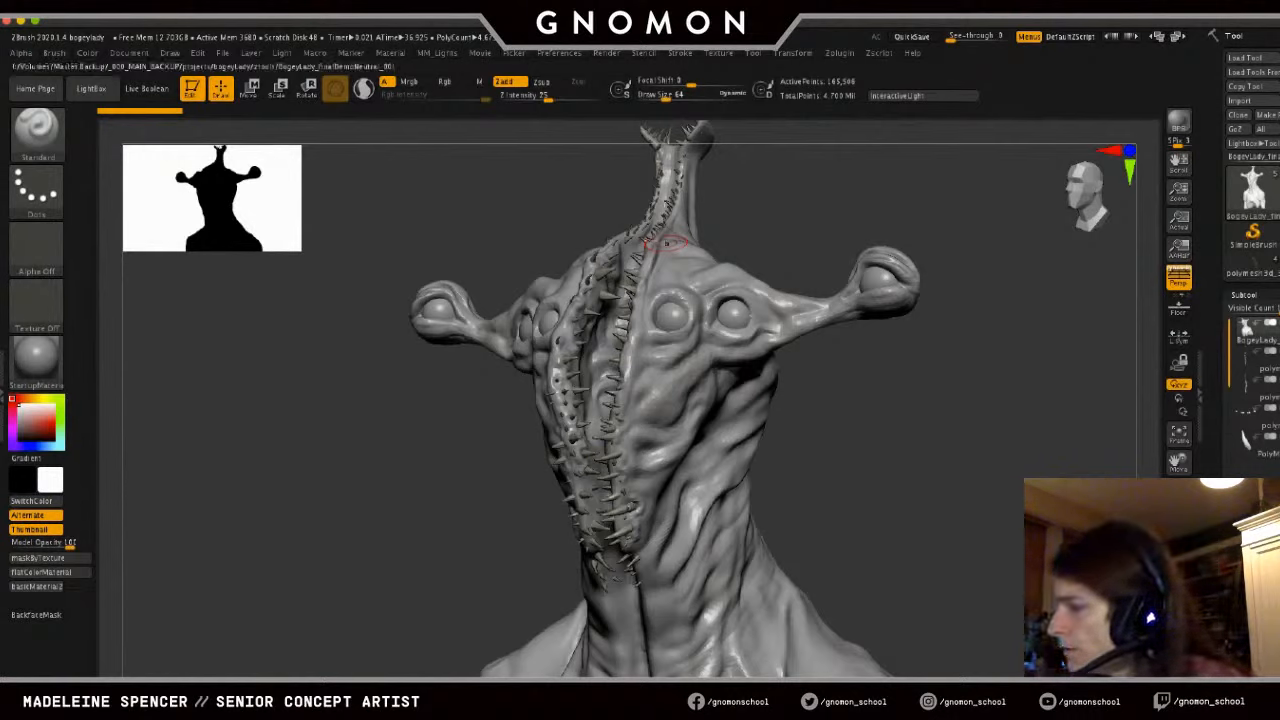
left_click(1270, 263)
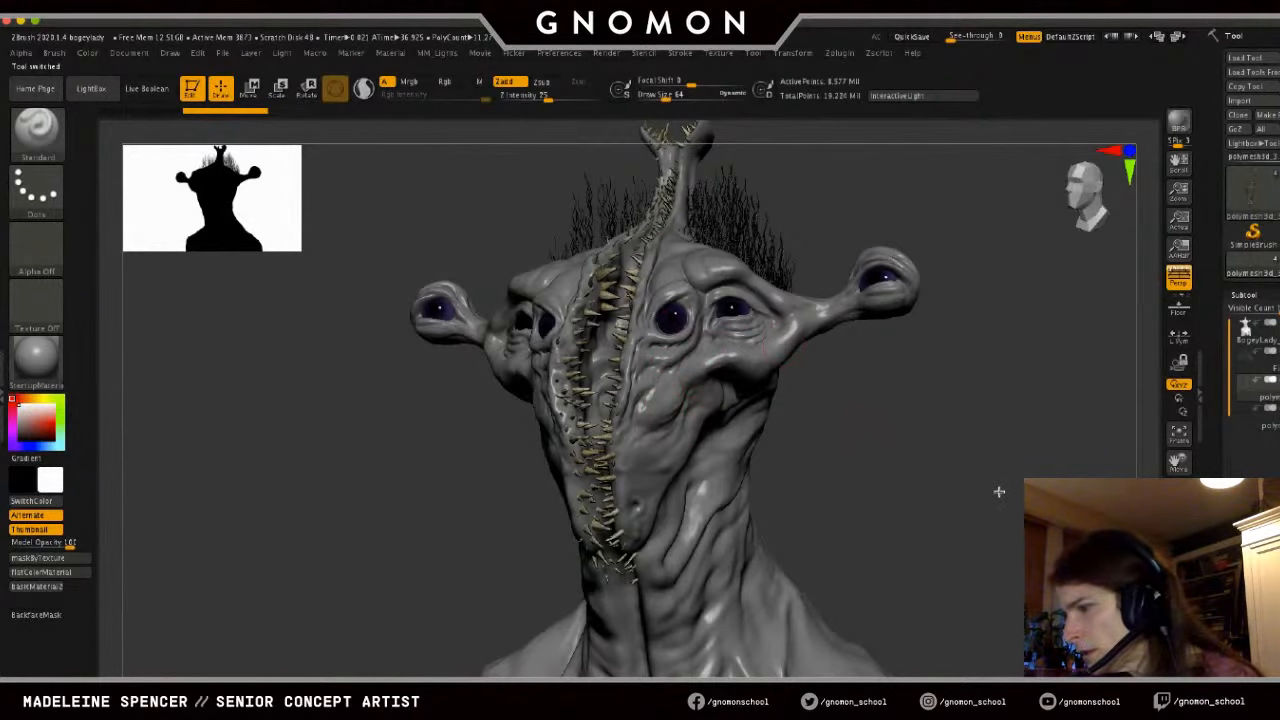
- Examine the detailed neutral demon's facial folds, neck and torso from three-quarter, front and side views
left_click_drag(998, 491, 966, 514)
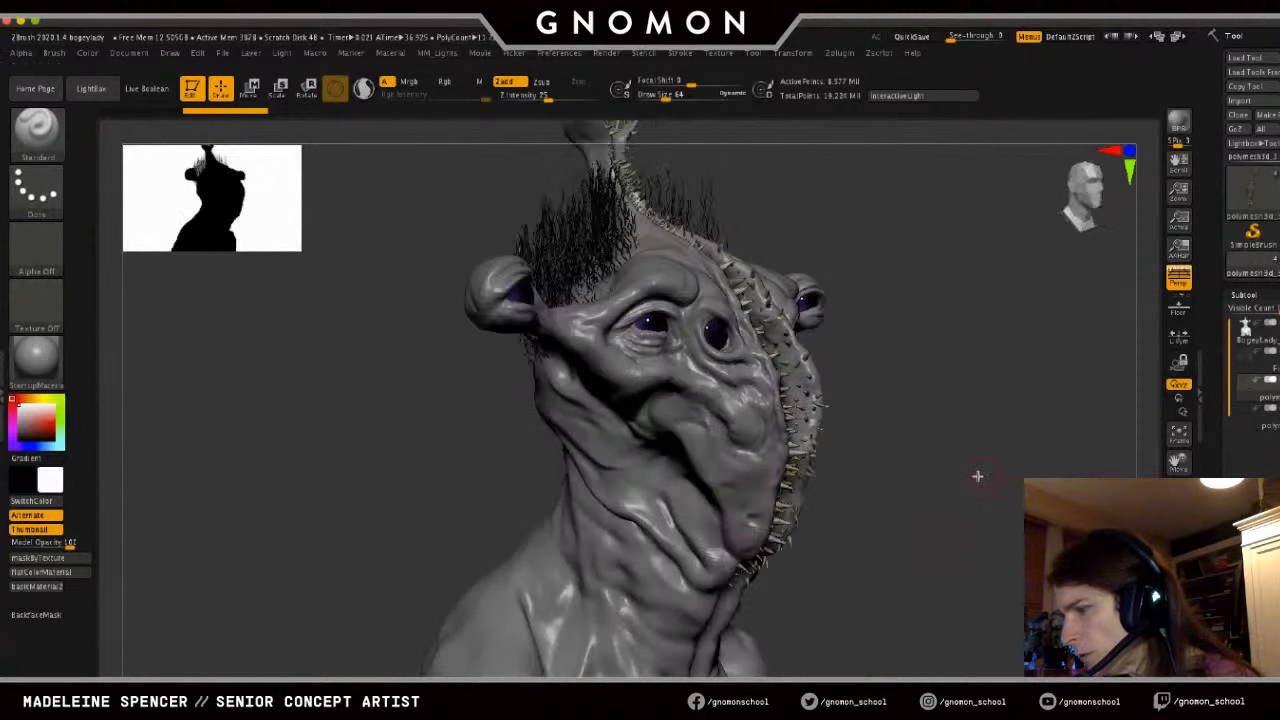
left_click_drag(962, 462, 960, 460)
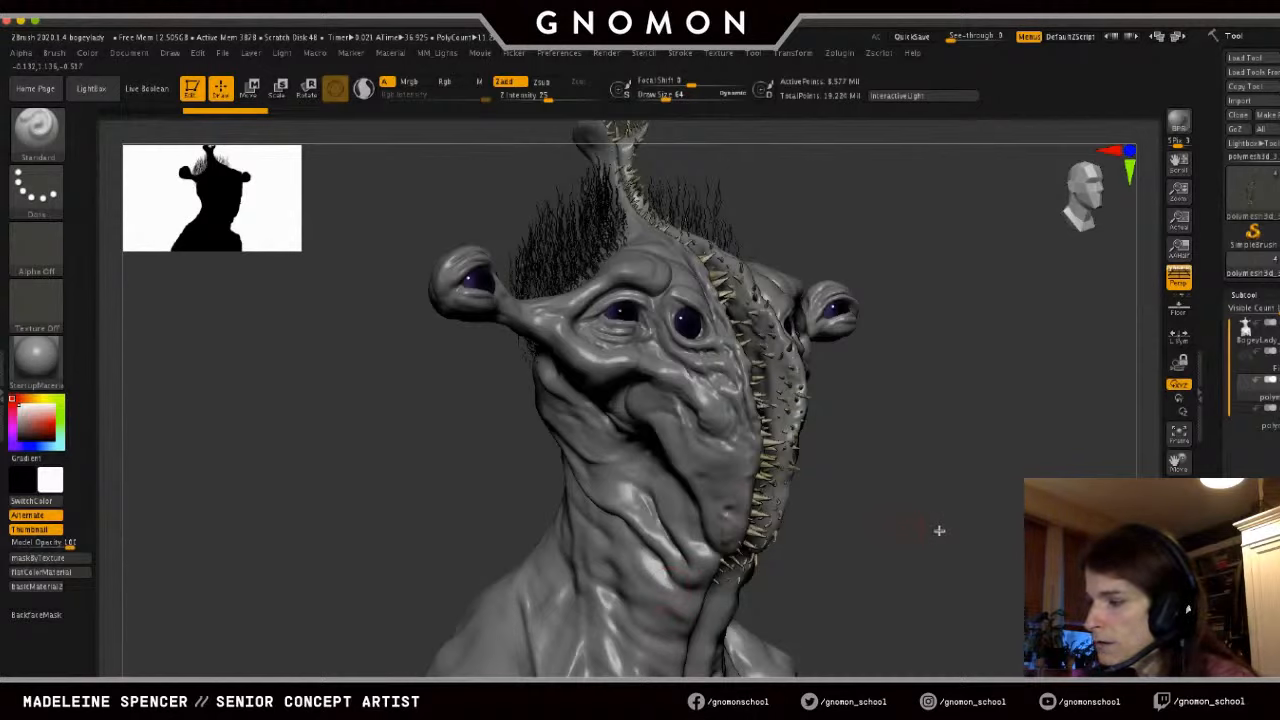
left_click_drag(912, 530, 890, 451)
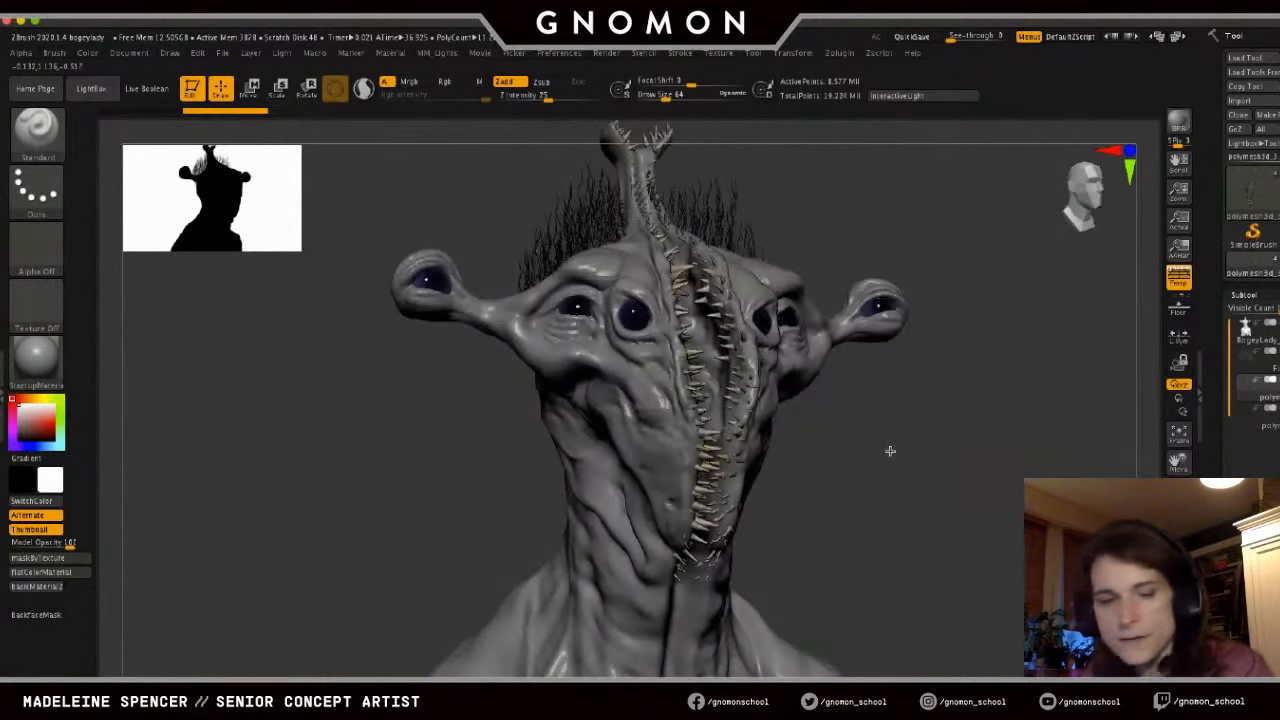
left_click_drag(843, 623, 894, 480, "shift")
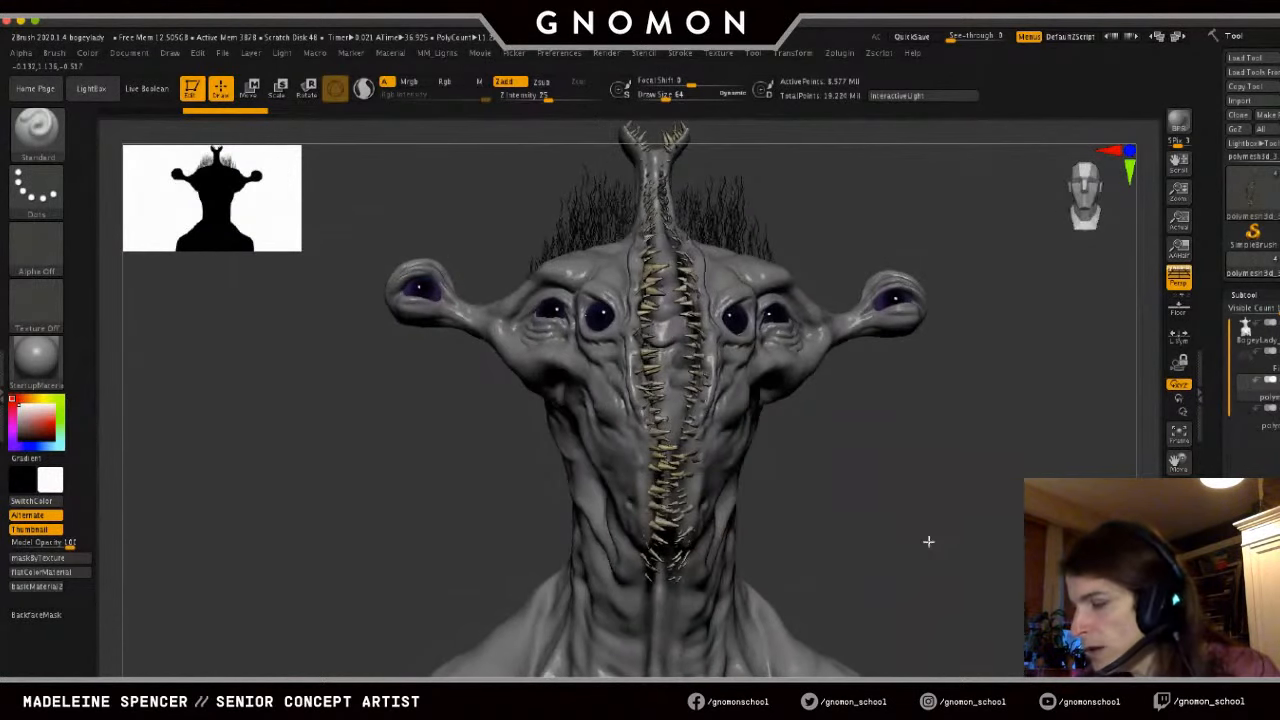
left_click_drag(914, 588, 911, 566, "alt")
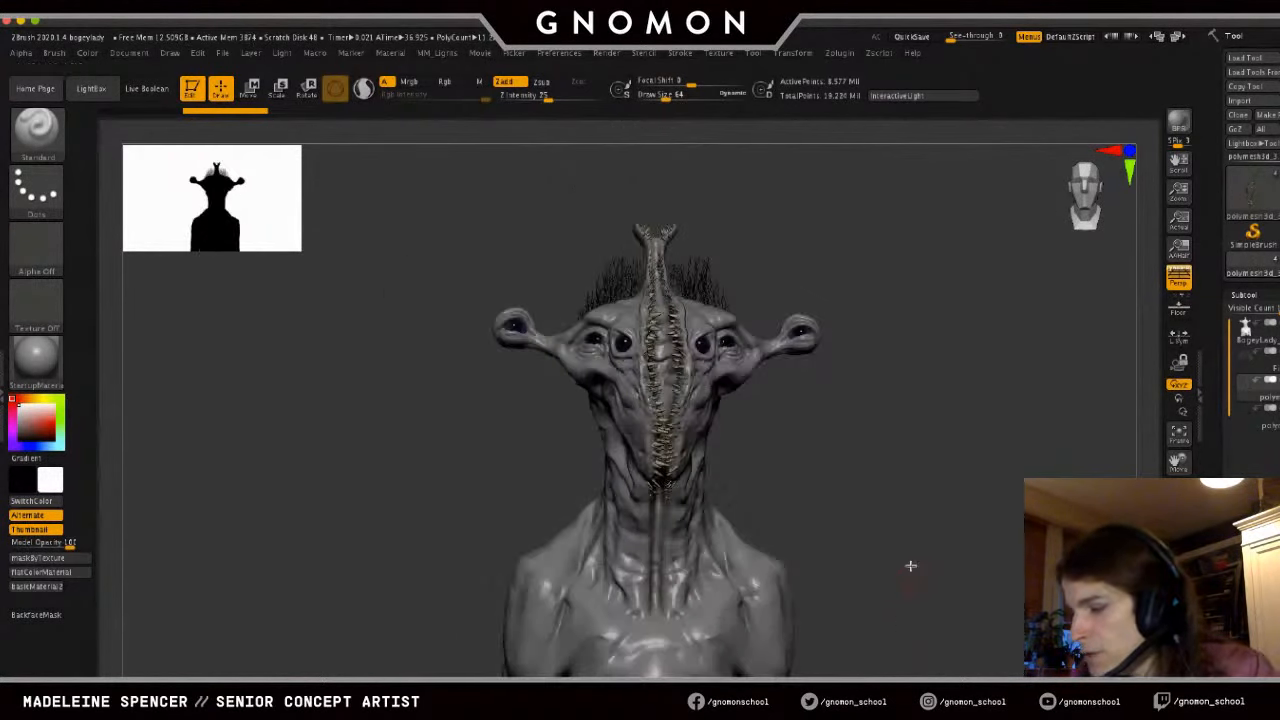
left_click_drag(892, 617, 889, 563, "alt")
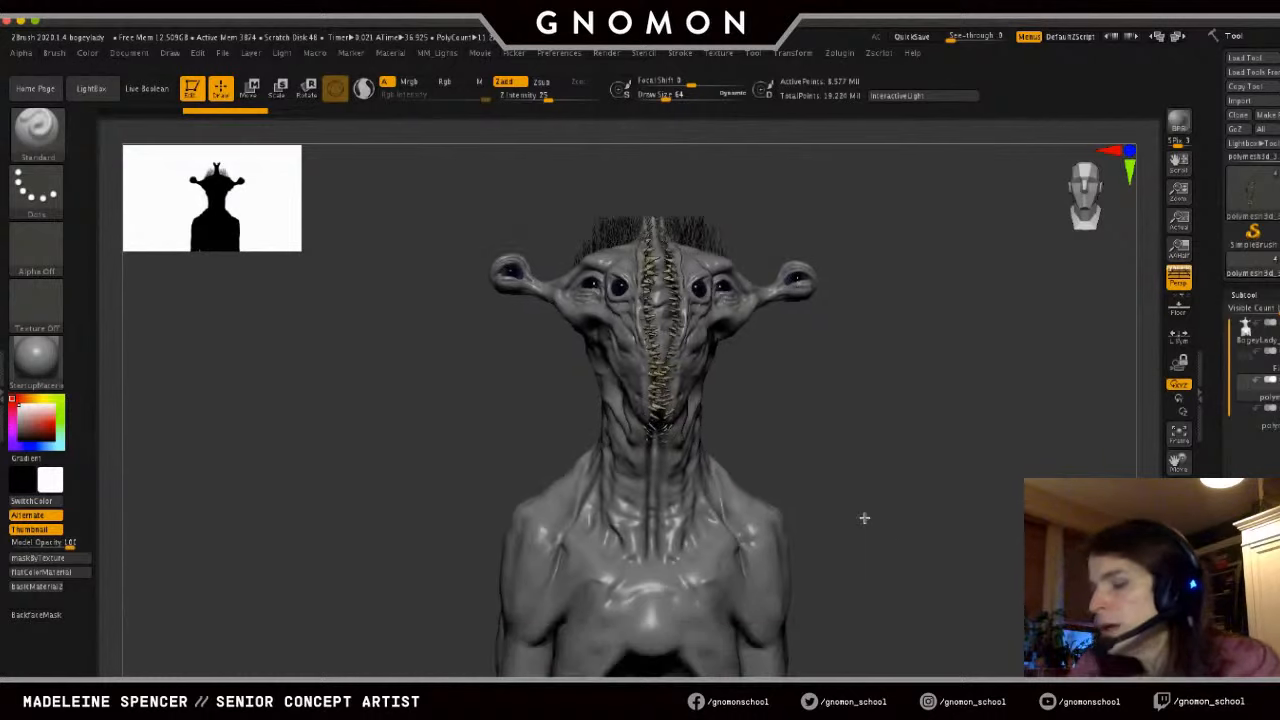
left_click_drag(952, 534, 956, 512)
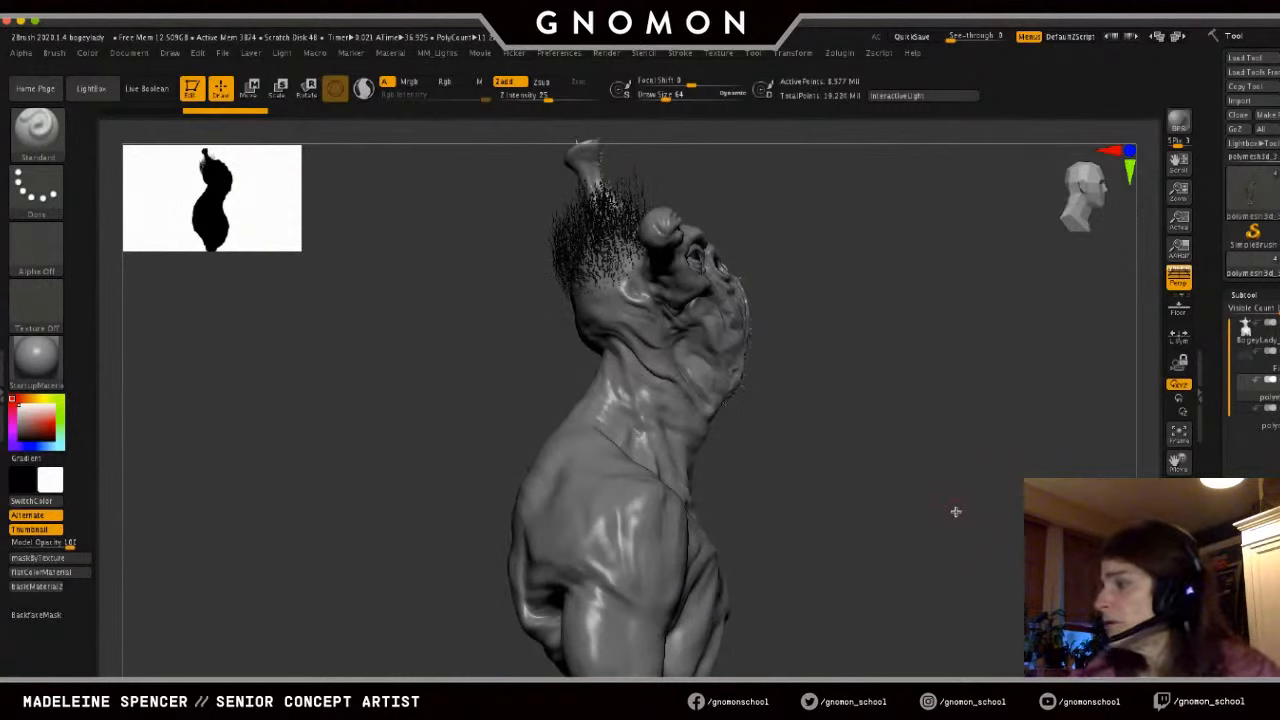
- Return to the posed, painted demon, frame it and turn it from profile to a three-quarter view
left_click(1274, 200)
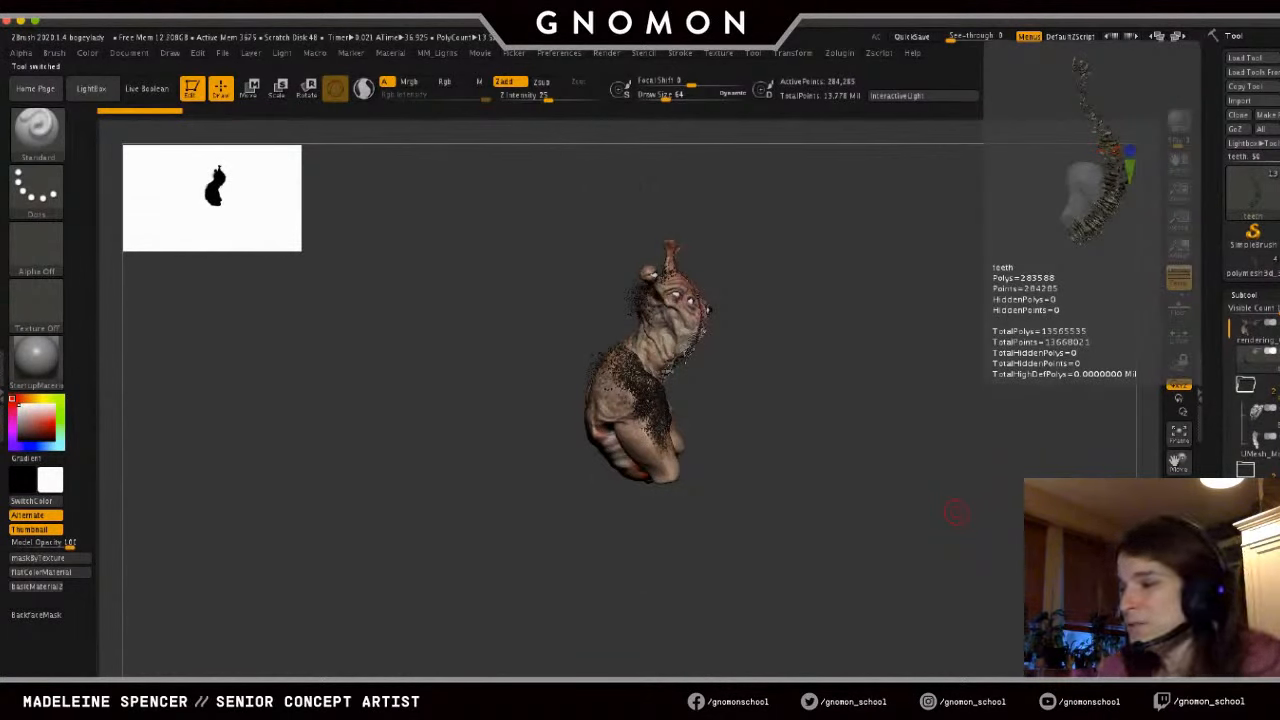
key("f")
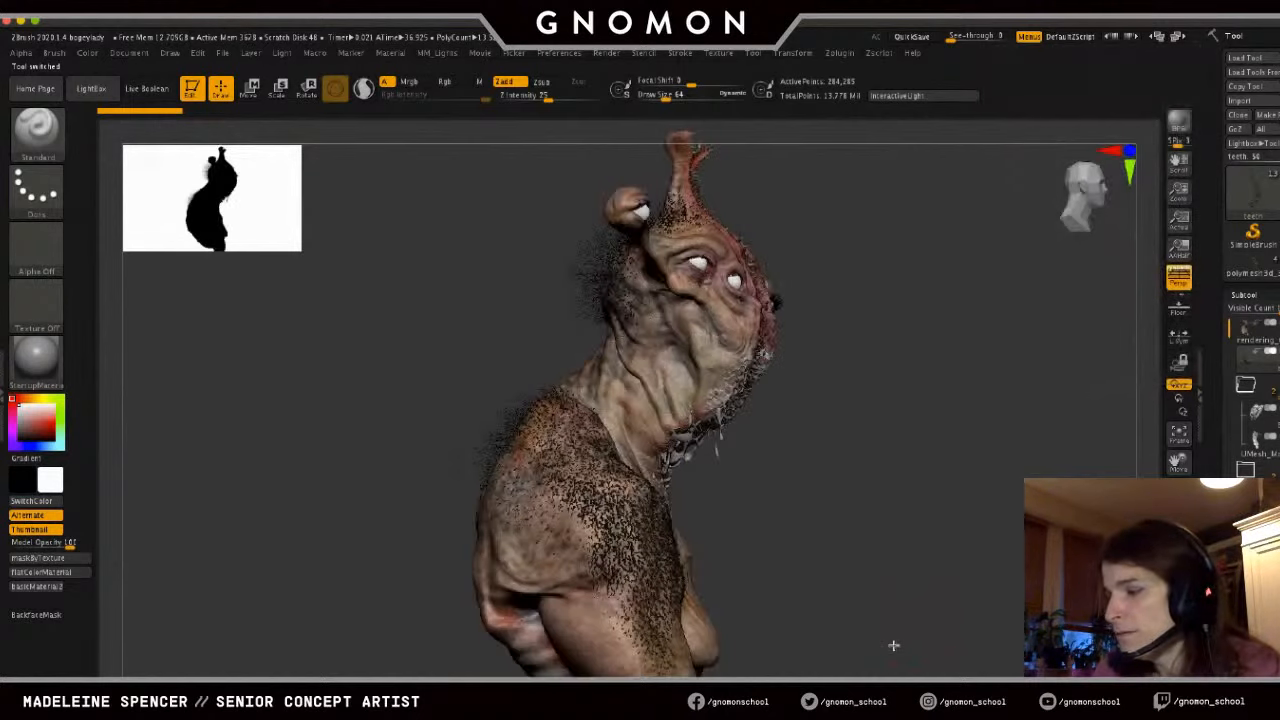
left_click_drag(859, 642, 863, 626)
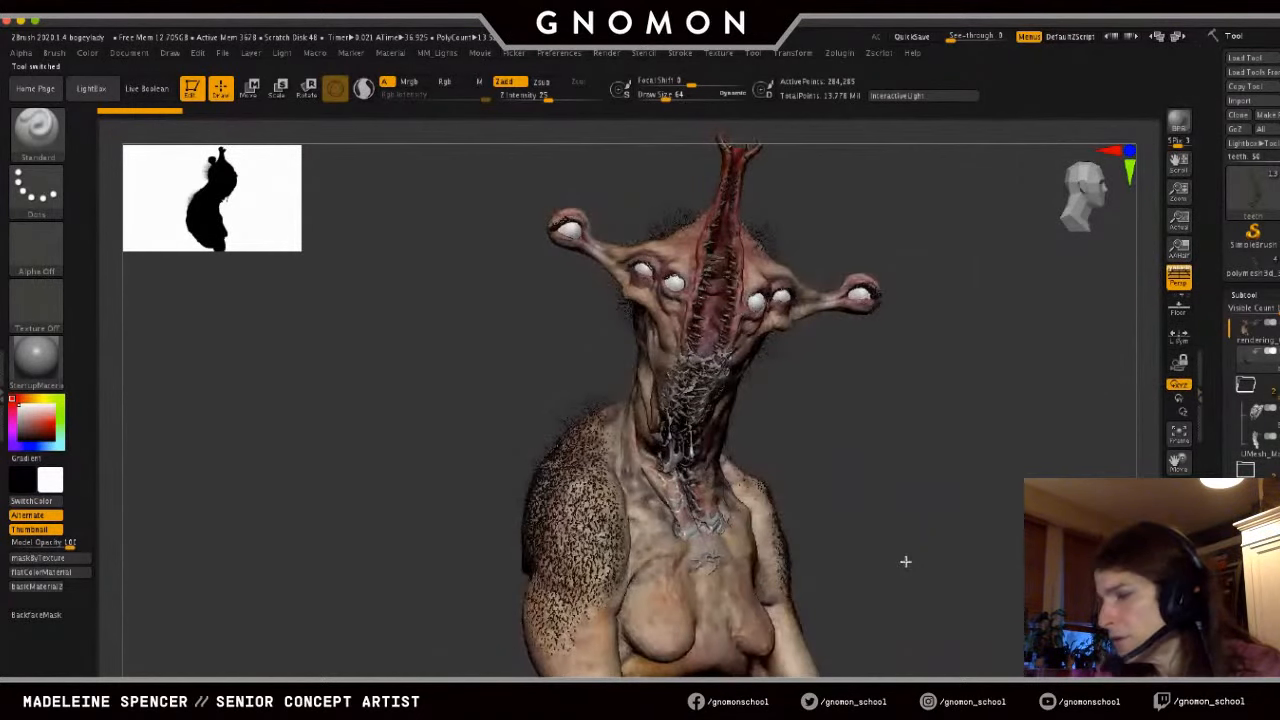
left_click_drag(906, 560, 951, 560)
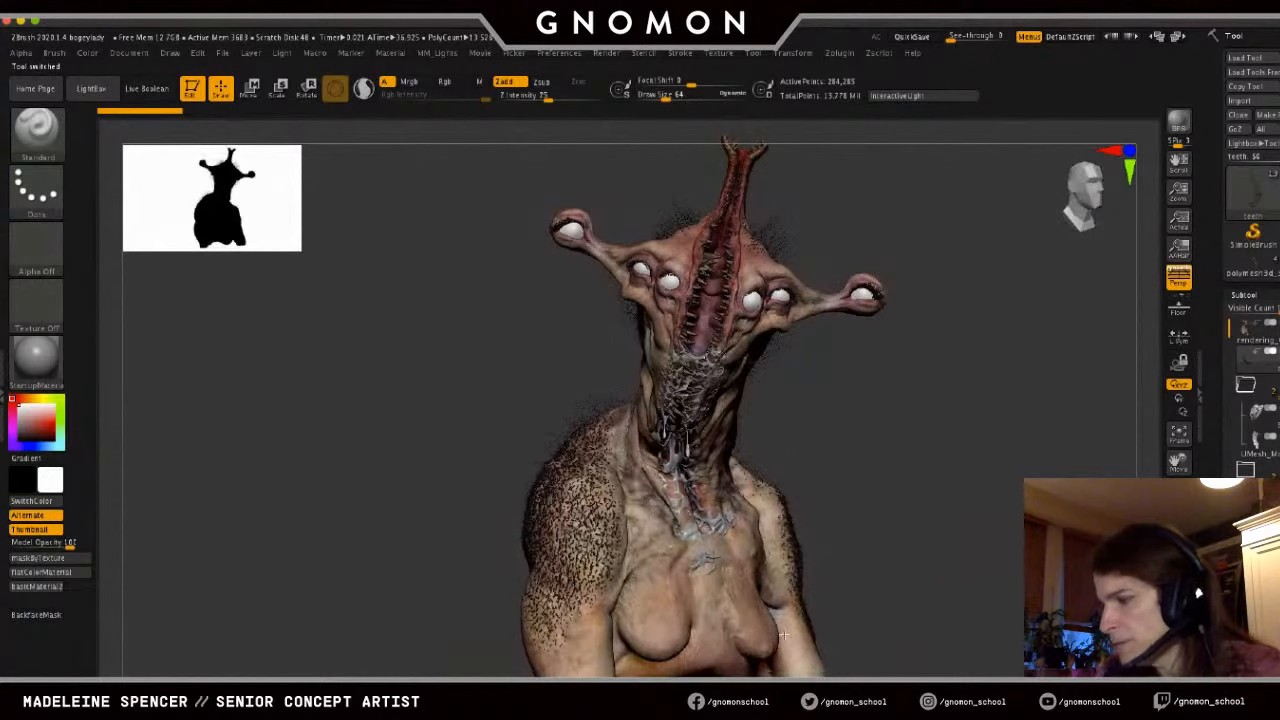
left_click_drag(808, 640, 782, 514)
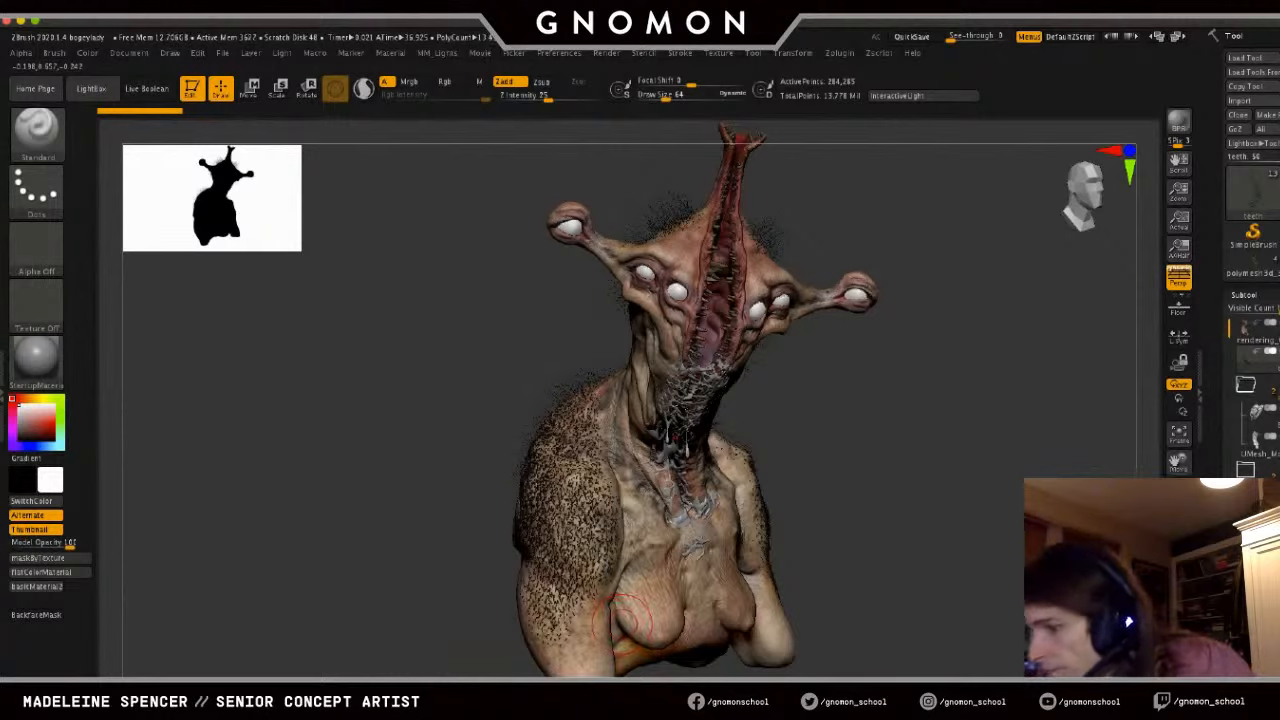
- Hide the hair fibres on the posed demon's head and shoulders, and examine its gesture from the side and three-quarter angles
key("ctrl+z")
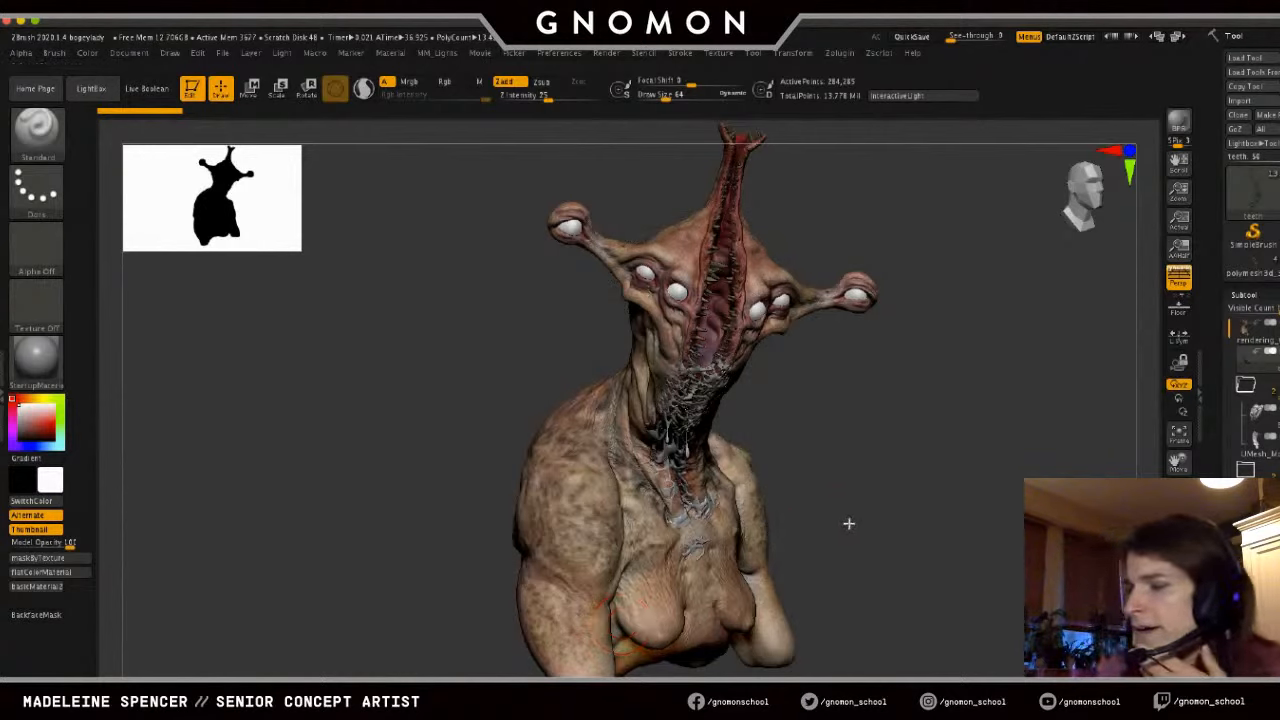
left_click_drag(850, 522, 855, 518)
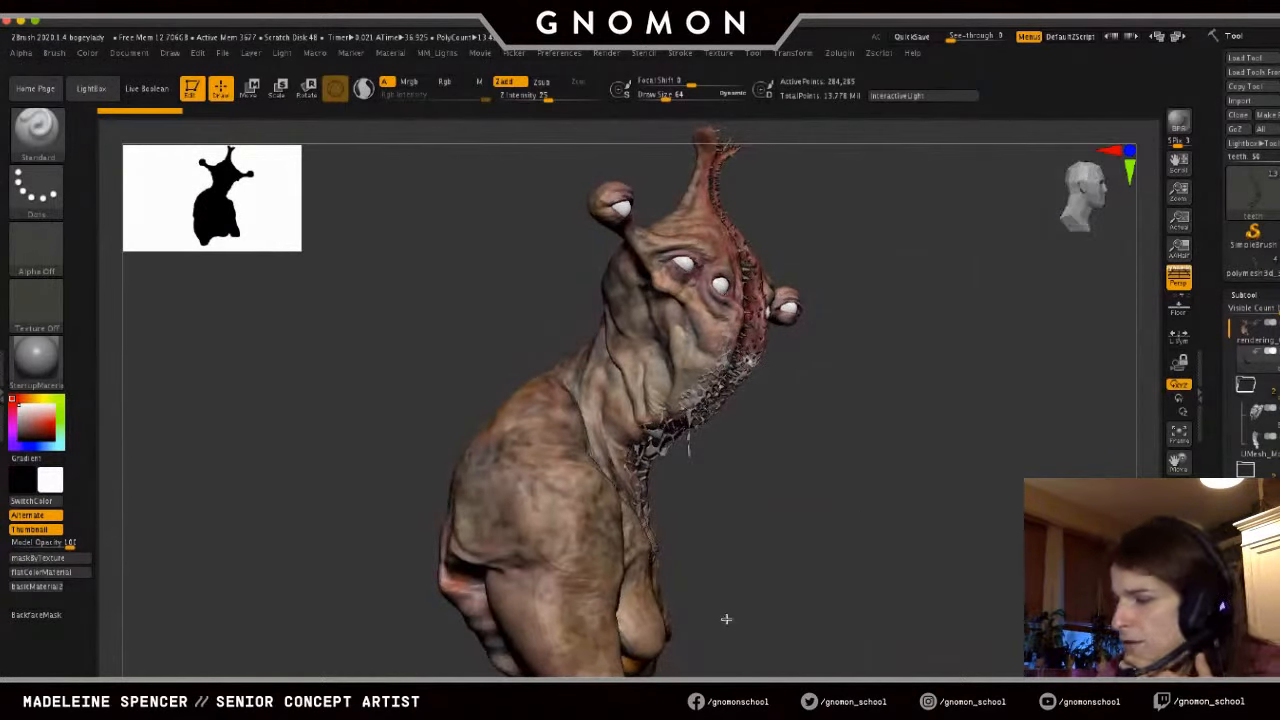
left_click_drag(726, 614, 800, 606)
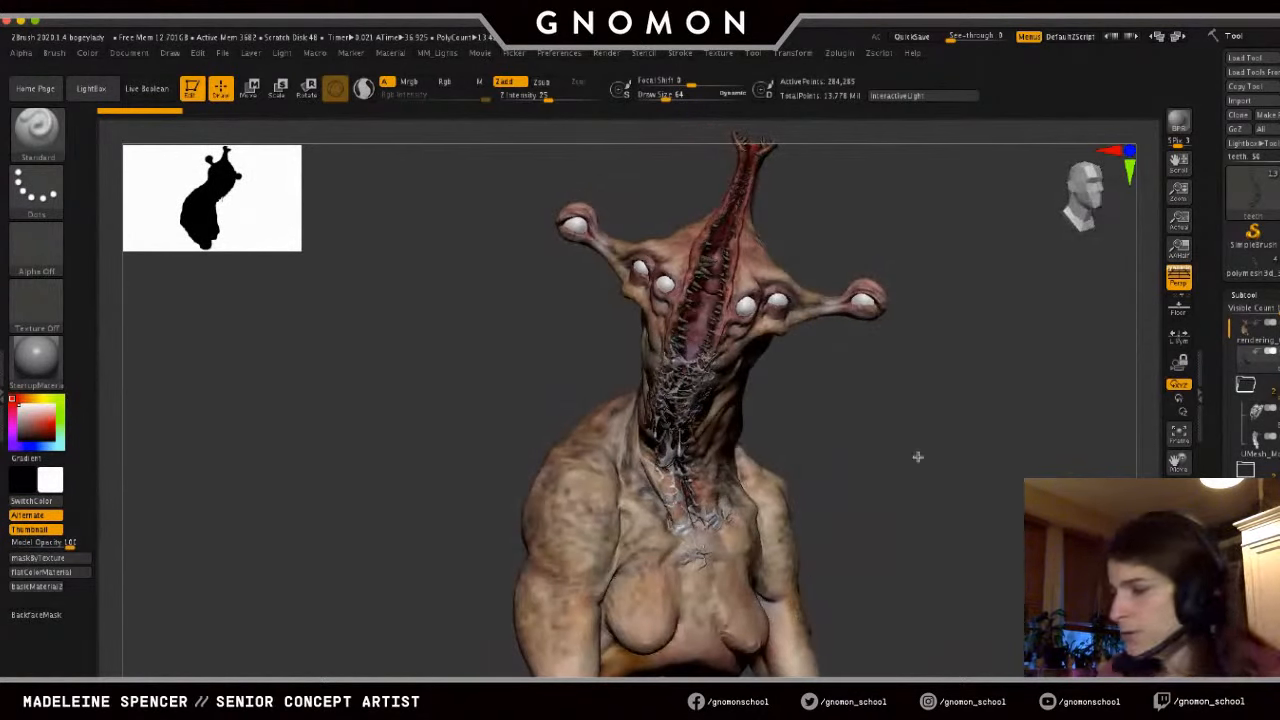
left_click_drag(917, 454, 915, 500)
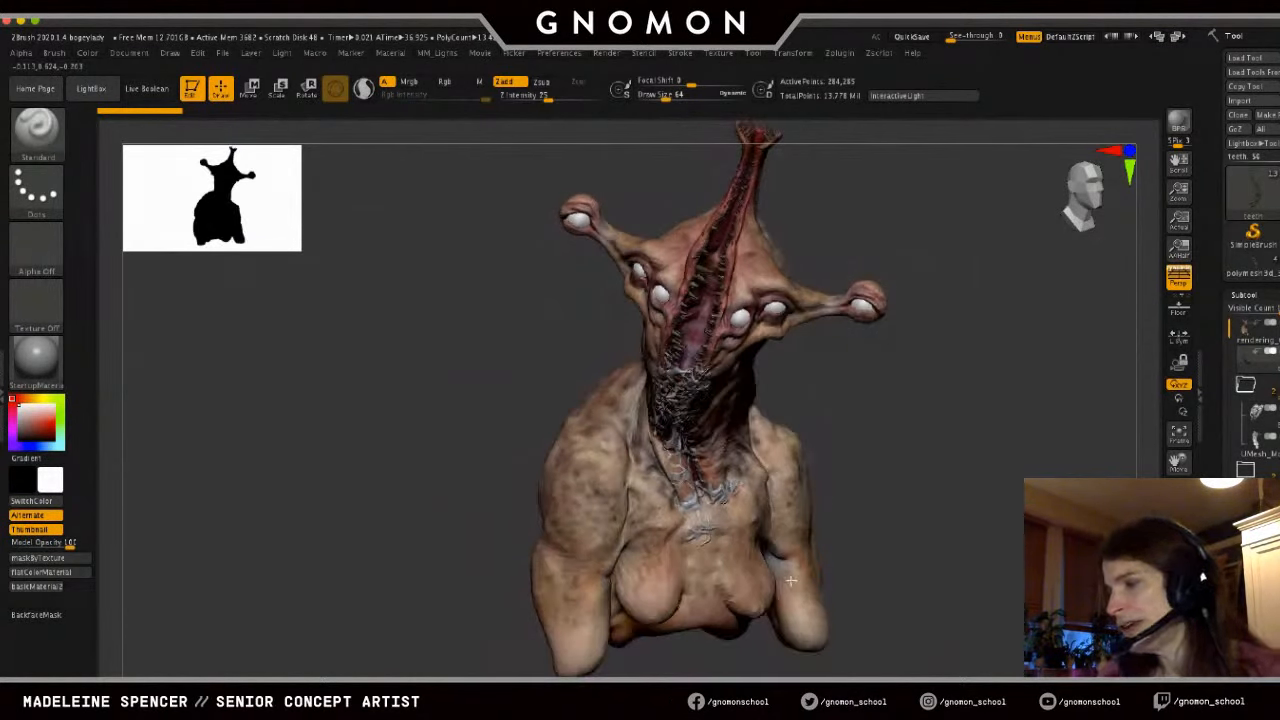
left_click_drag(790, 580, 903, 486)
left_click_drag(1006, 491, 999, 491)
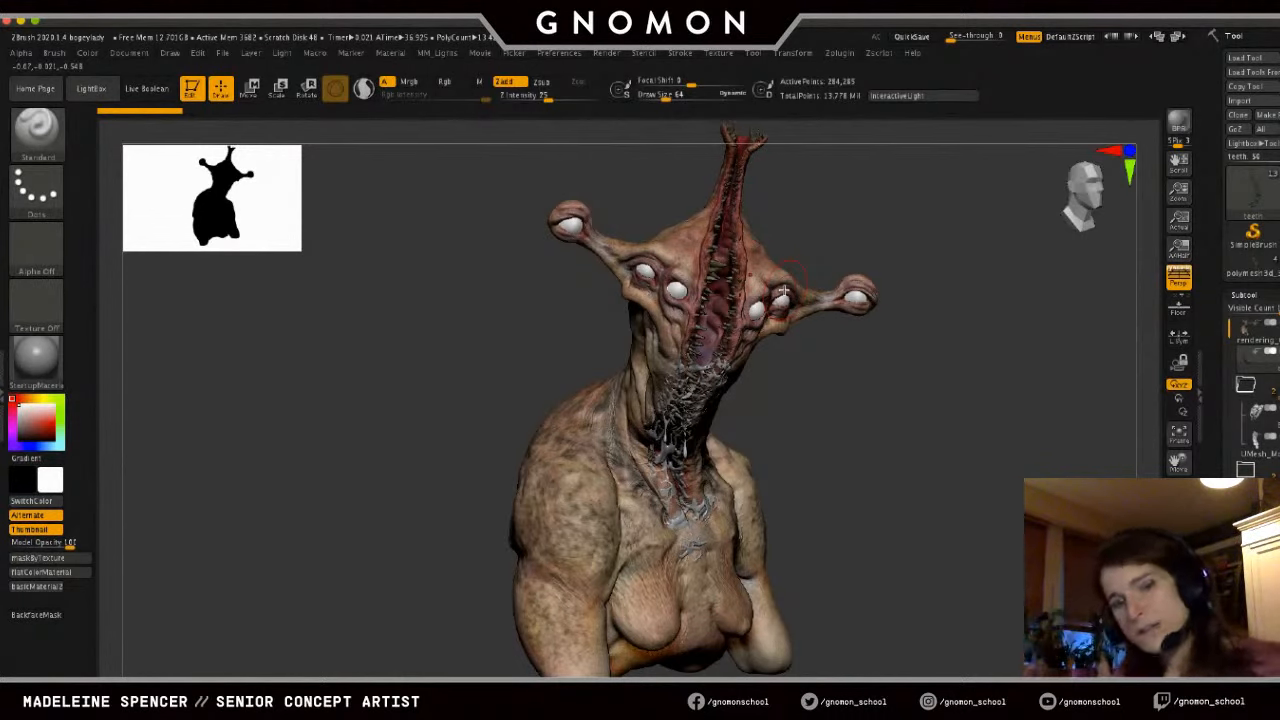
key("ctrl")
key("super+Tab")
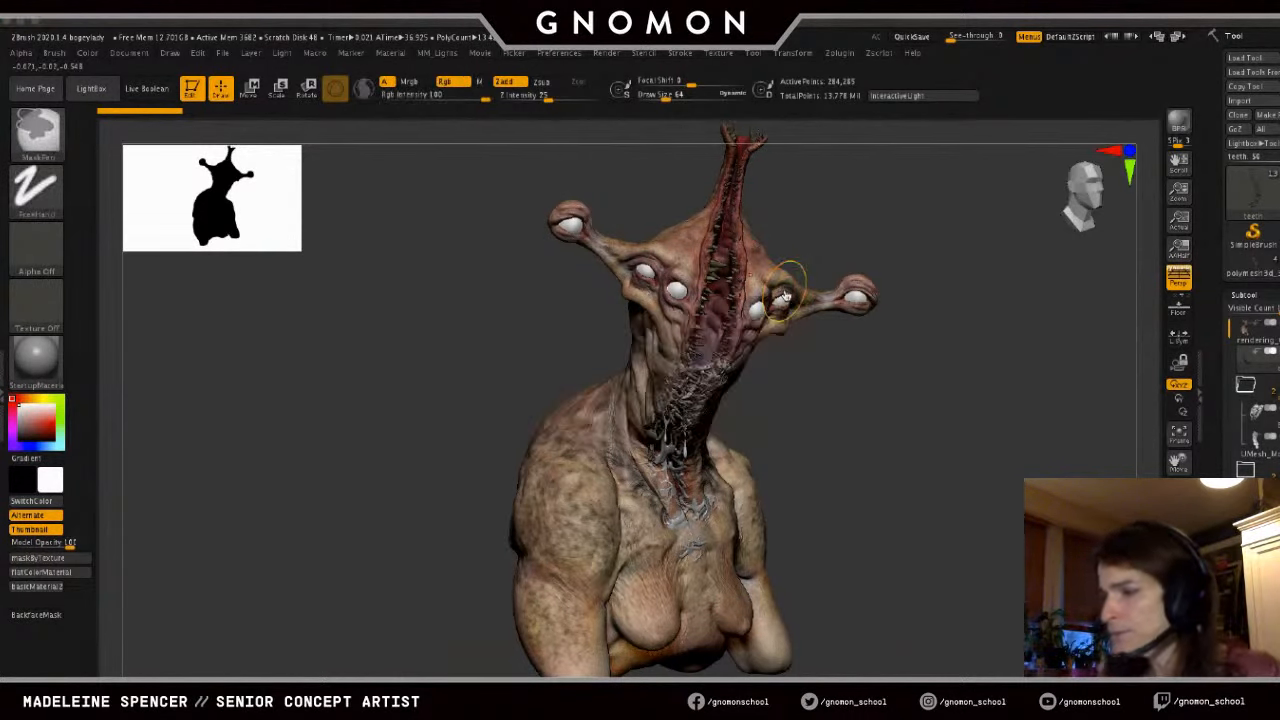